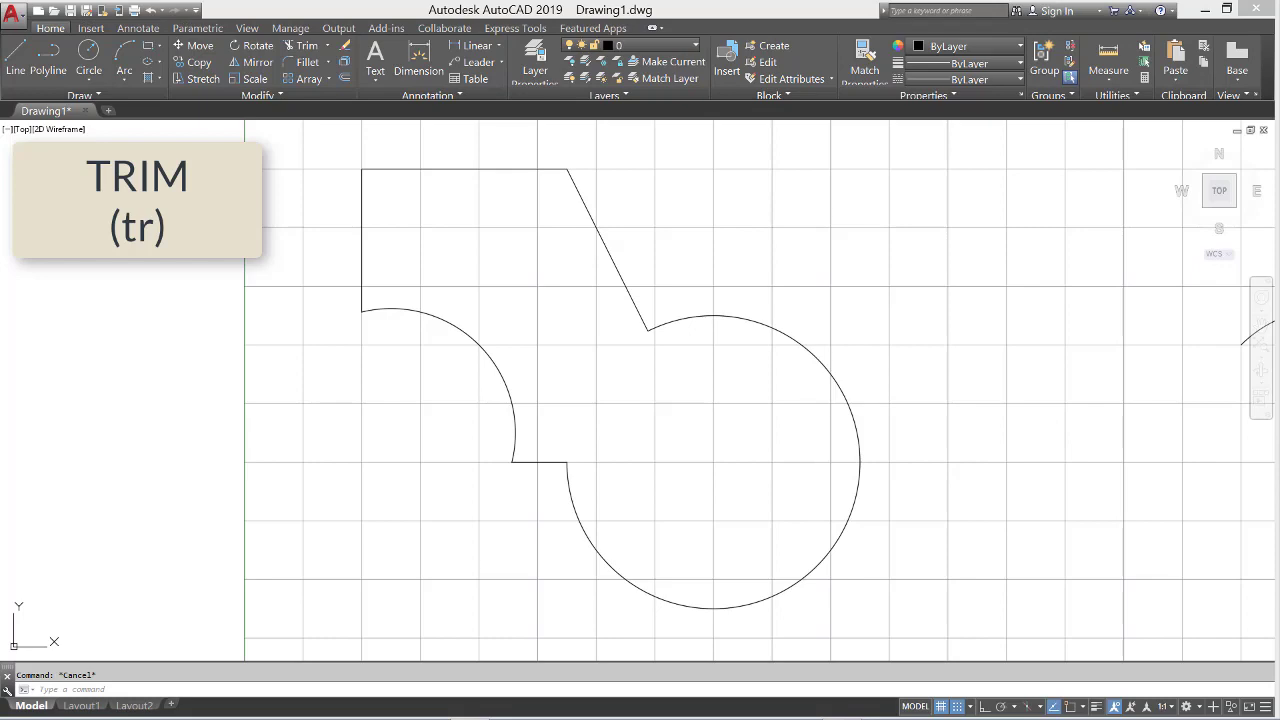
- Inspect the untrimmed figure beside the finished outline, selecting its rectangle, circle and slanted lines individually to see how the objects overlap
middle_drag(994, 414, 366, 429)
middle_drag(796, 421, 517, 434)
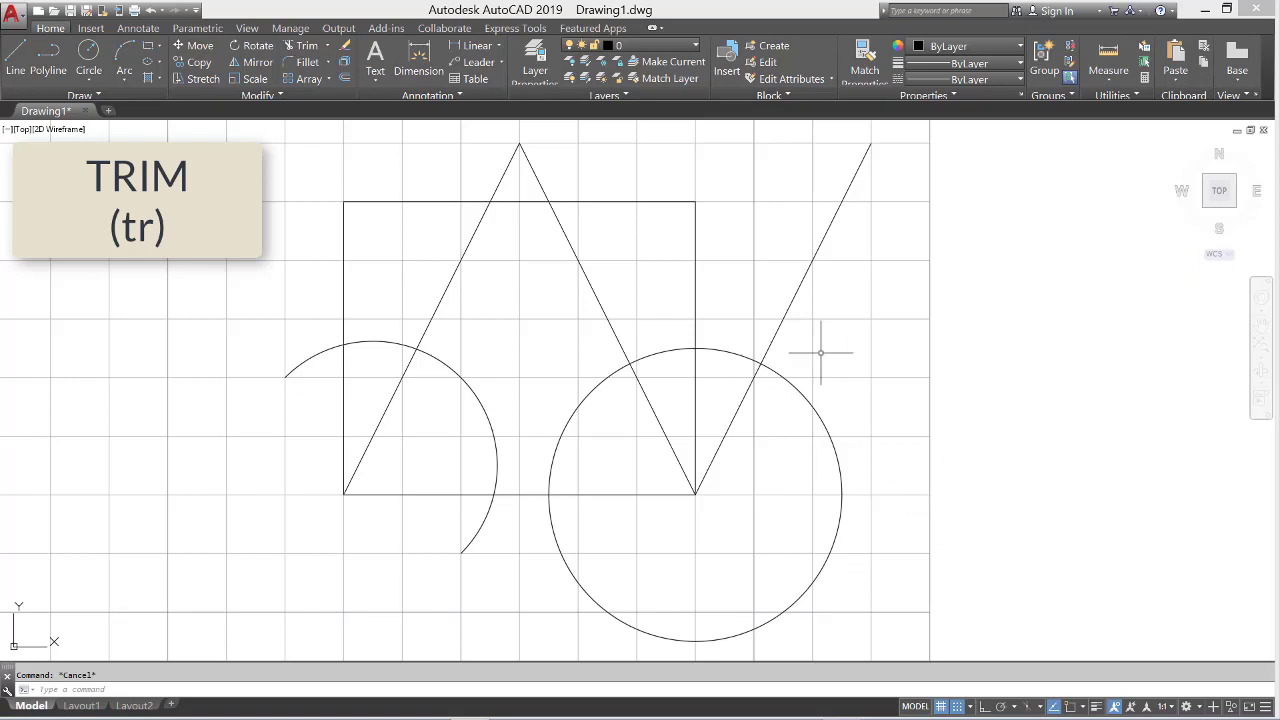
click(749, 302)
click(663, 263)
key(Escape)
click(873, 404)
click(820, 486)
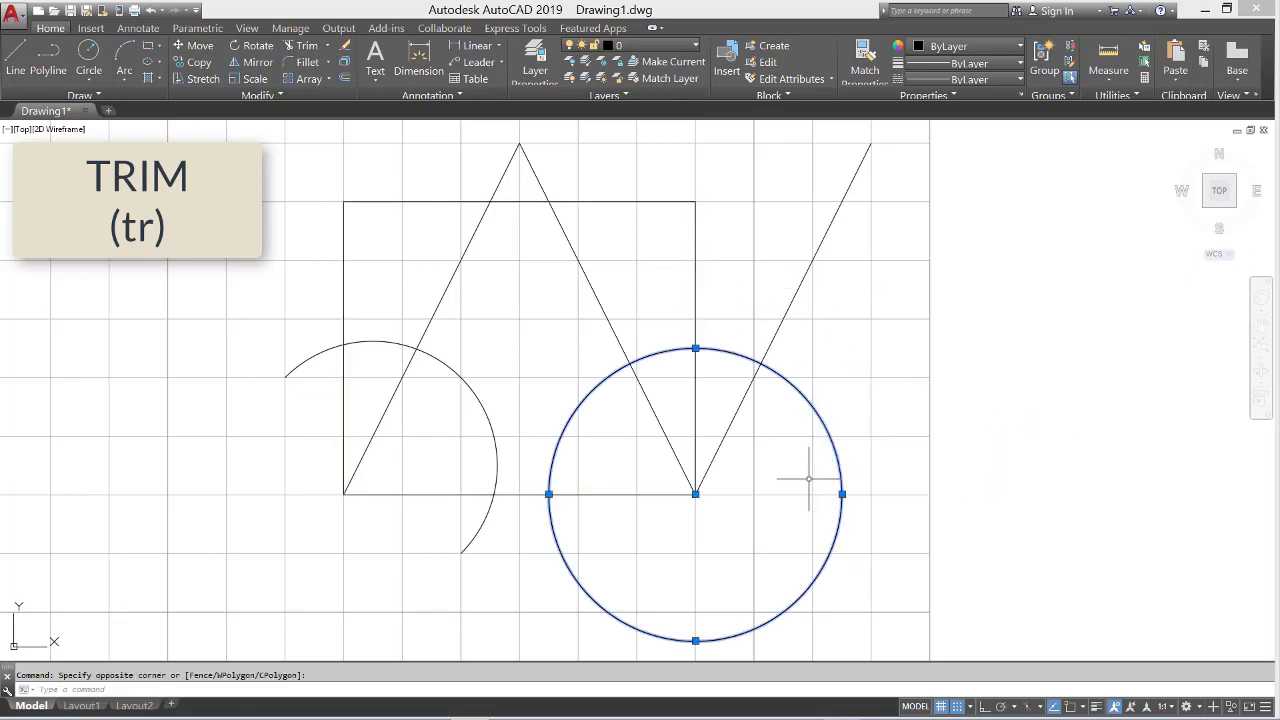
key(Escape)
click(823, 294)
click(777, 266)
key(Escape)
click(600, 272)
click(580, 266)
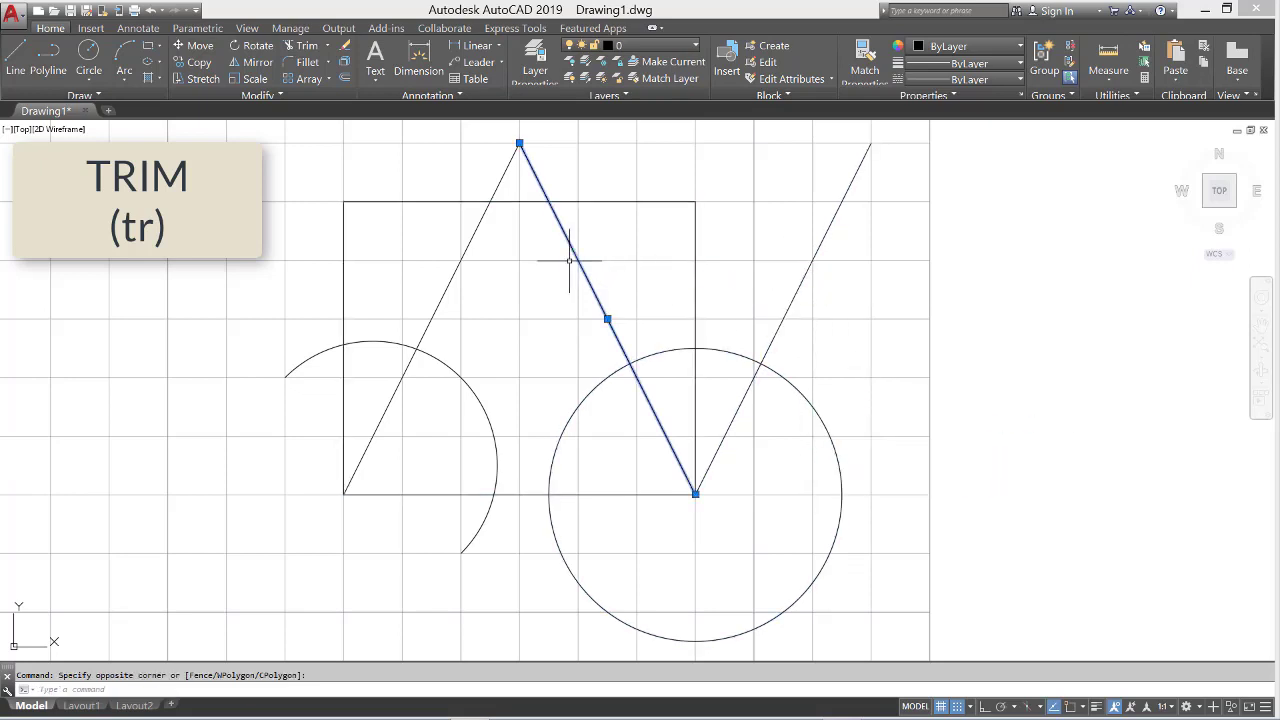
key(Escape)
click(497, 274)
click(437, 260)
key(Escape)
click(380, 362)
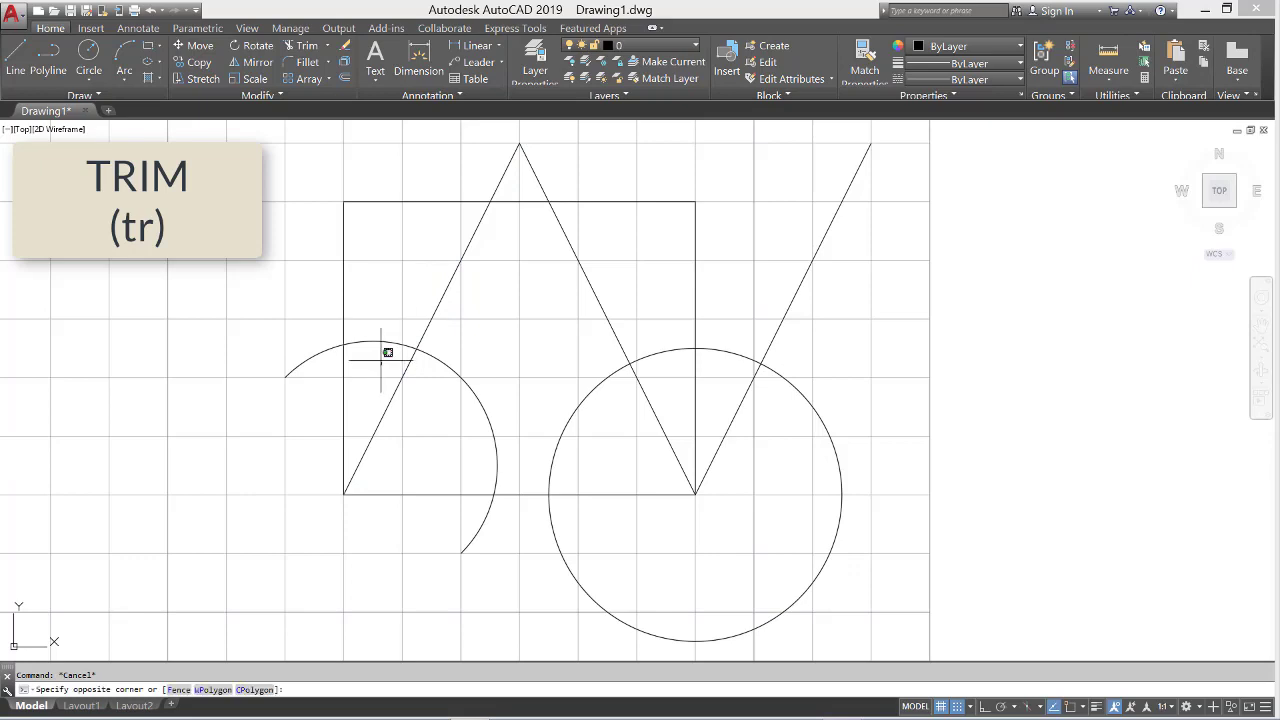
click(363, 300)
key(Escape)
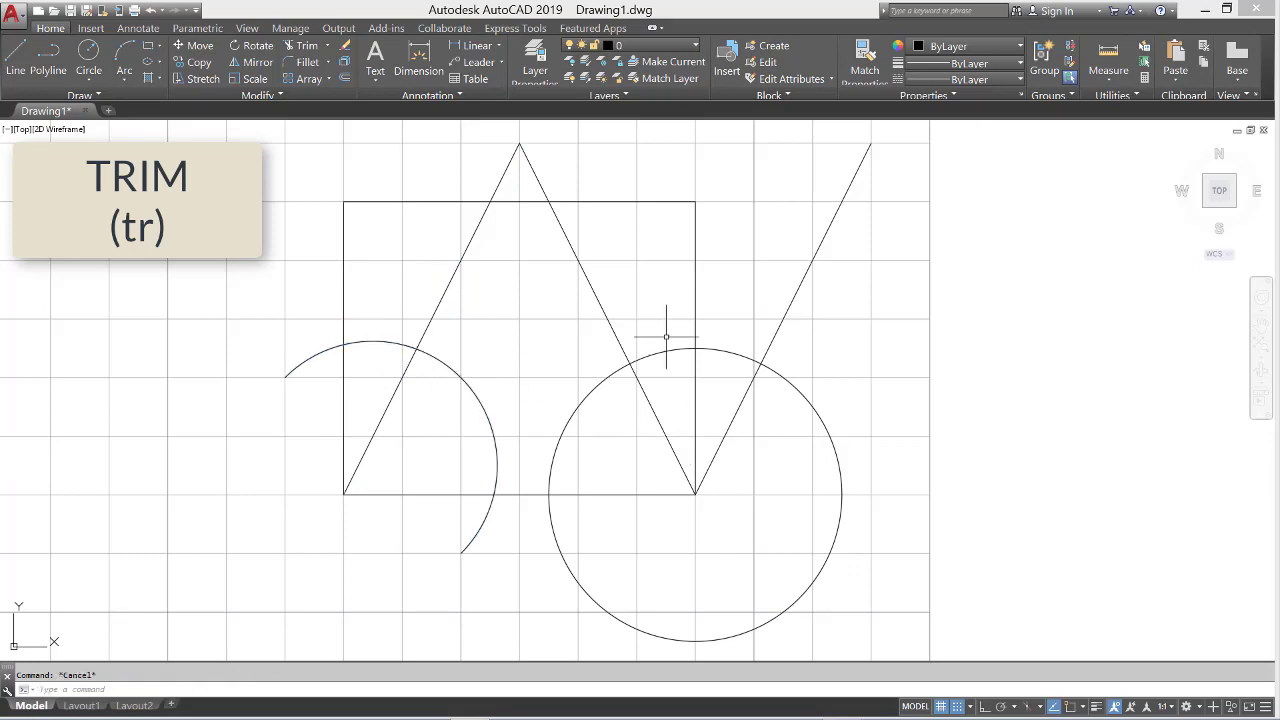
middle_drag(668, 431, 698, 441)
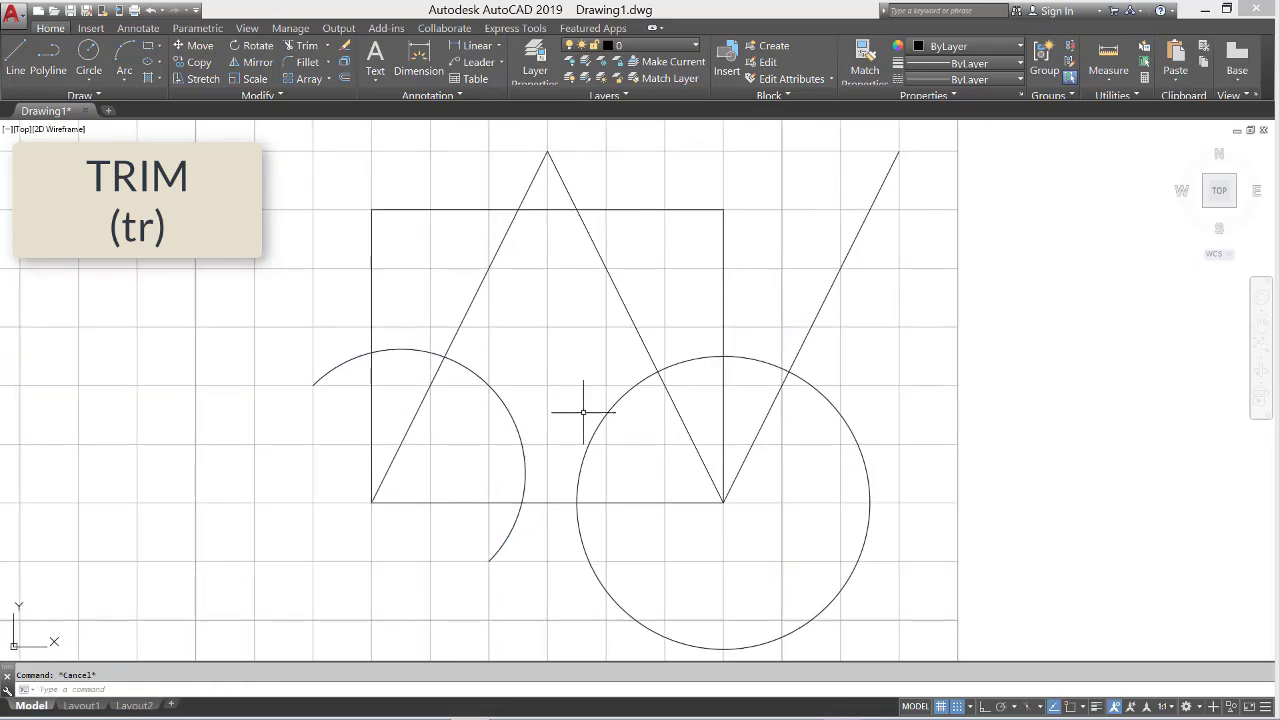
middle_drag(463, 375, 857, 403)
mouse_move(605, 407)
middle_down()
mouse_move(1010, 379)
mouse_move(1158, 349)
mouse_move(572, 345)
middle_up()
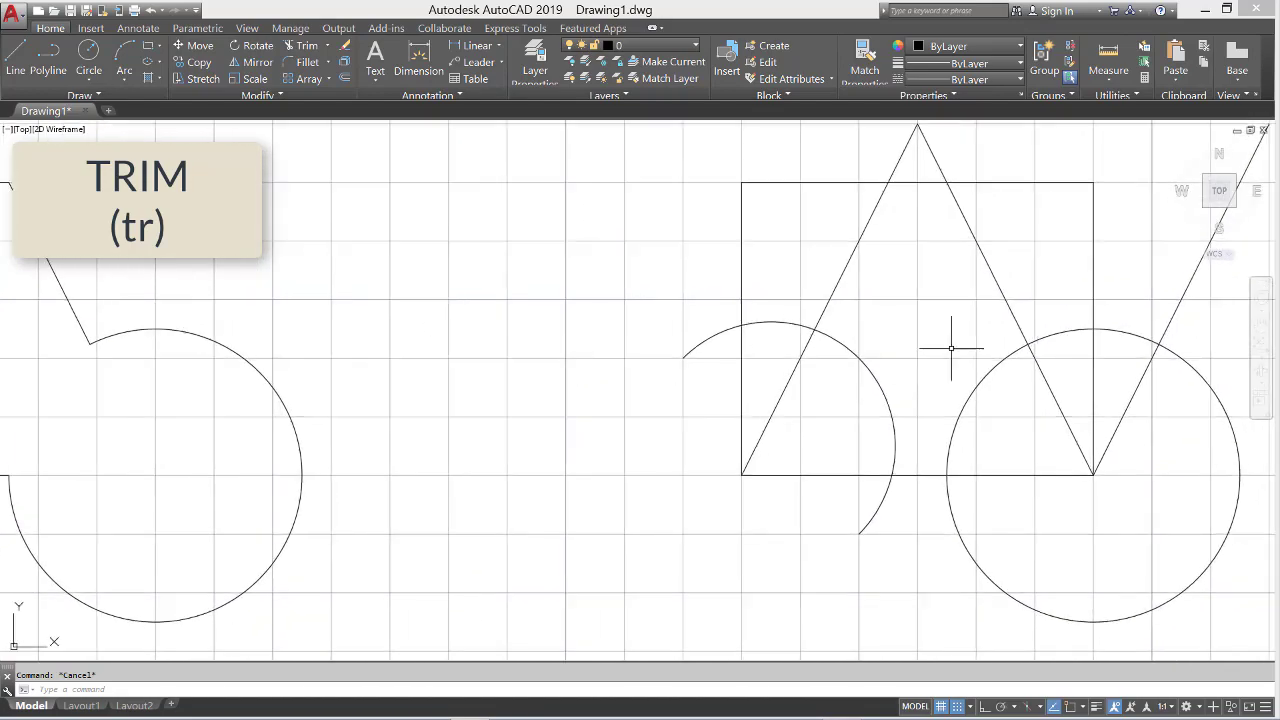
middle_drag(943, 349, 612, 380)
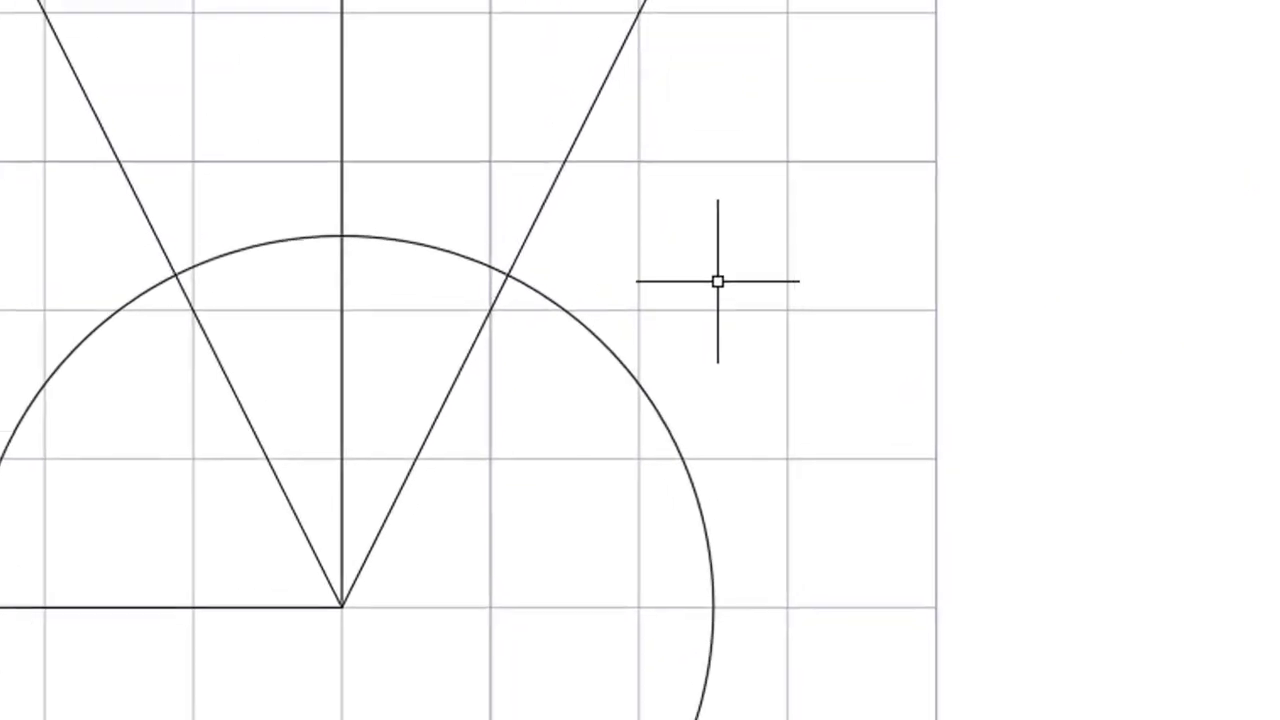
text(t)
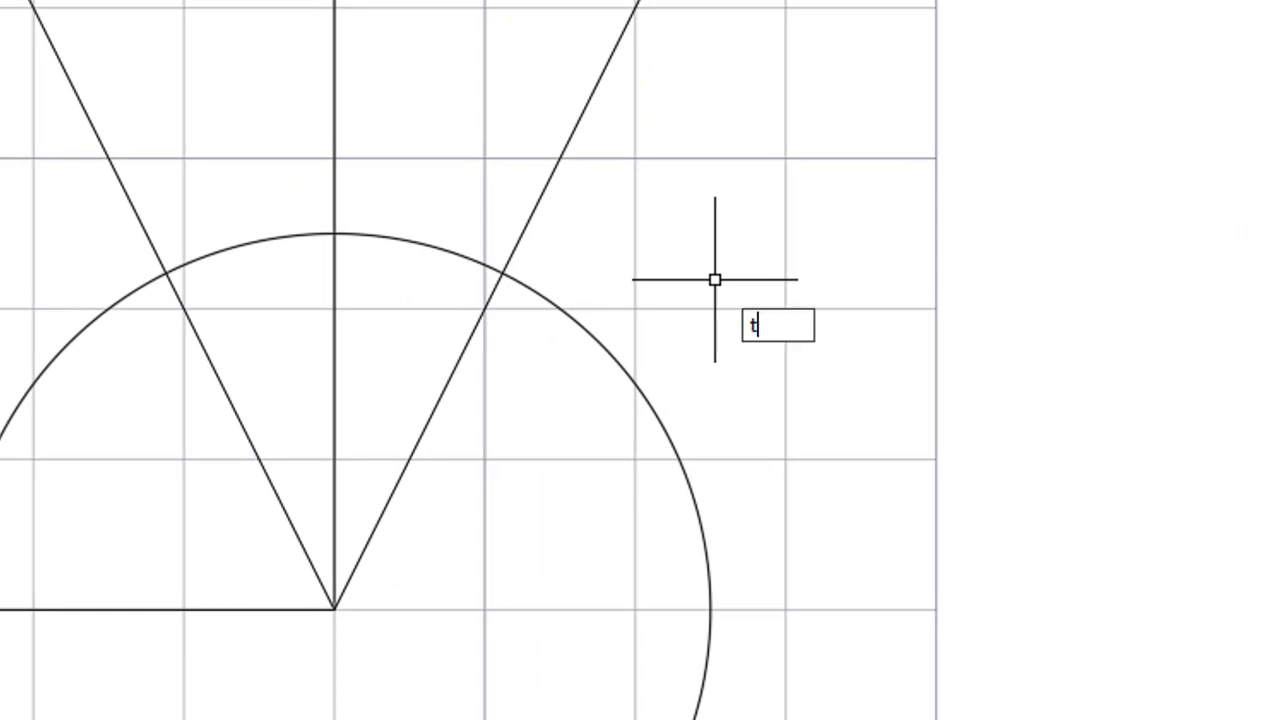
text(rim)
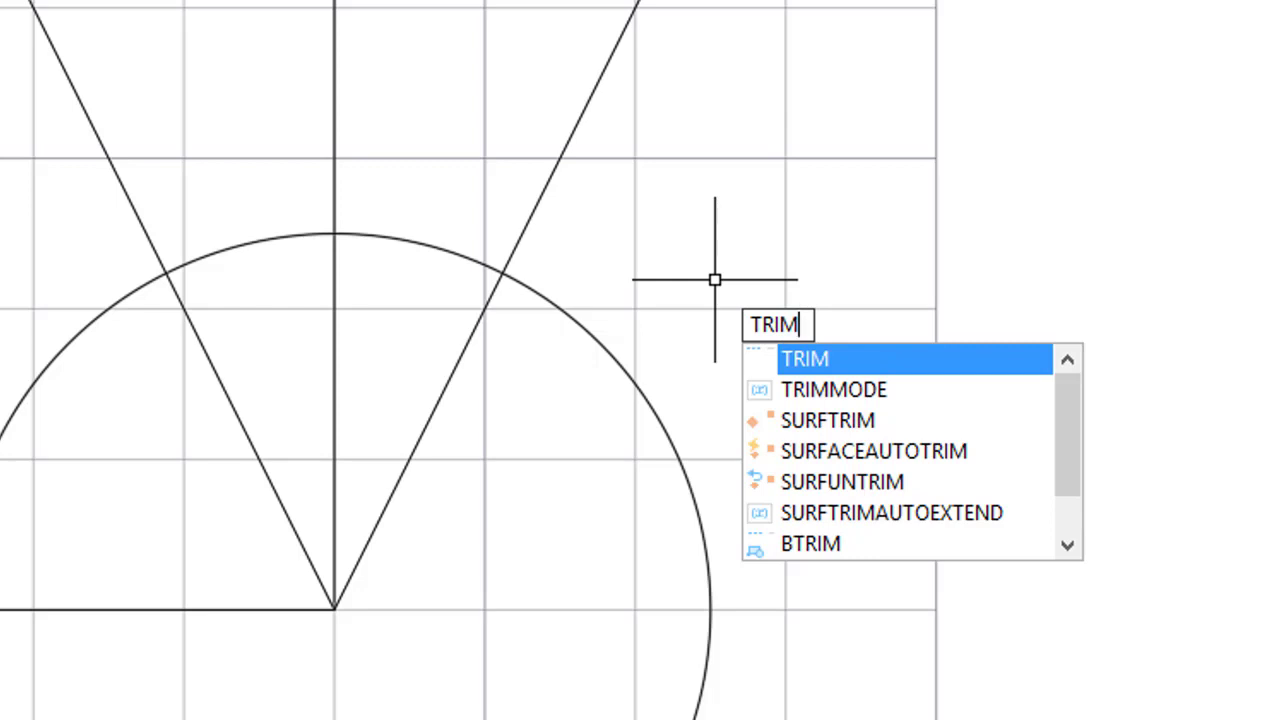
key(BackSpace)
key(BackSpace)
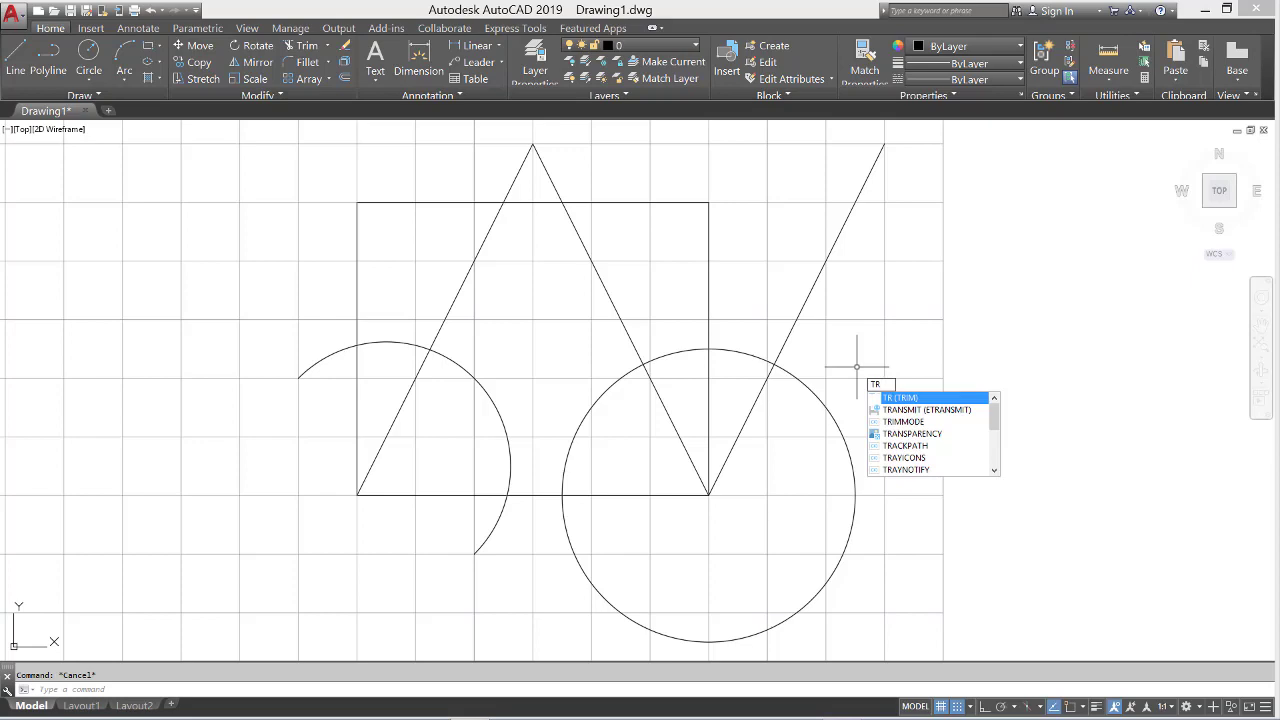
key(Escape)
- Start Trim with all objects as cutting edges and cut the triangle's peak above the rectangle's upper edge
scroll(640, 340, down, 3)
middle_drag(623, 334, 906, 346)
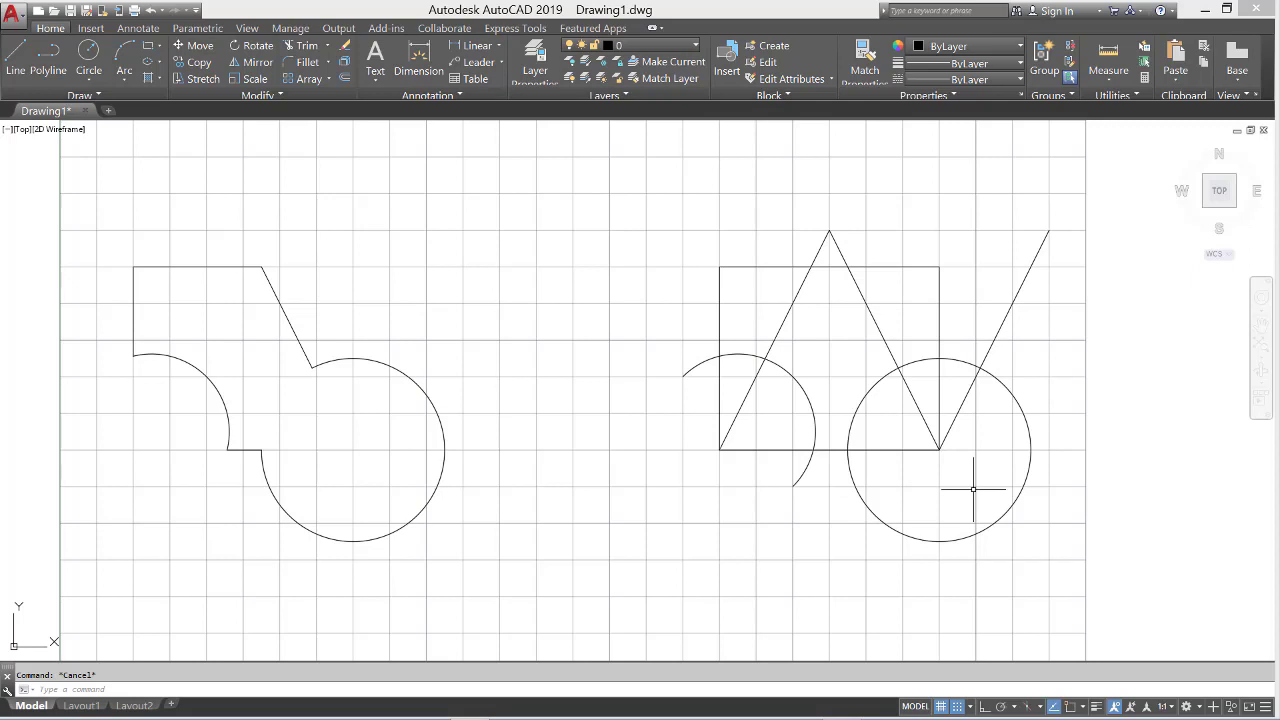
text(TR)
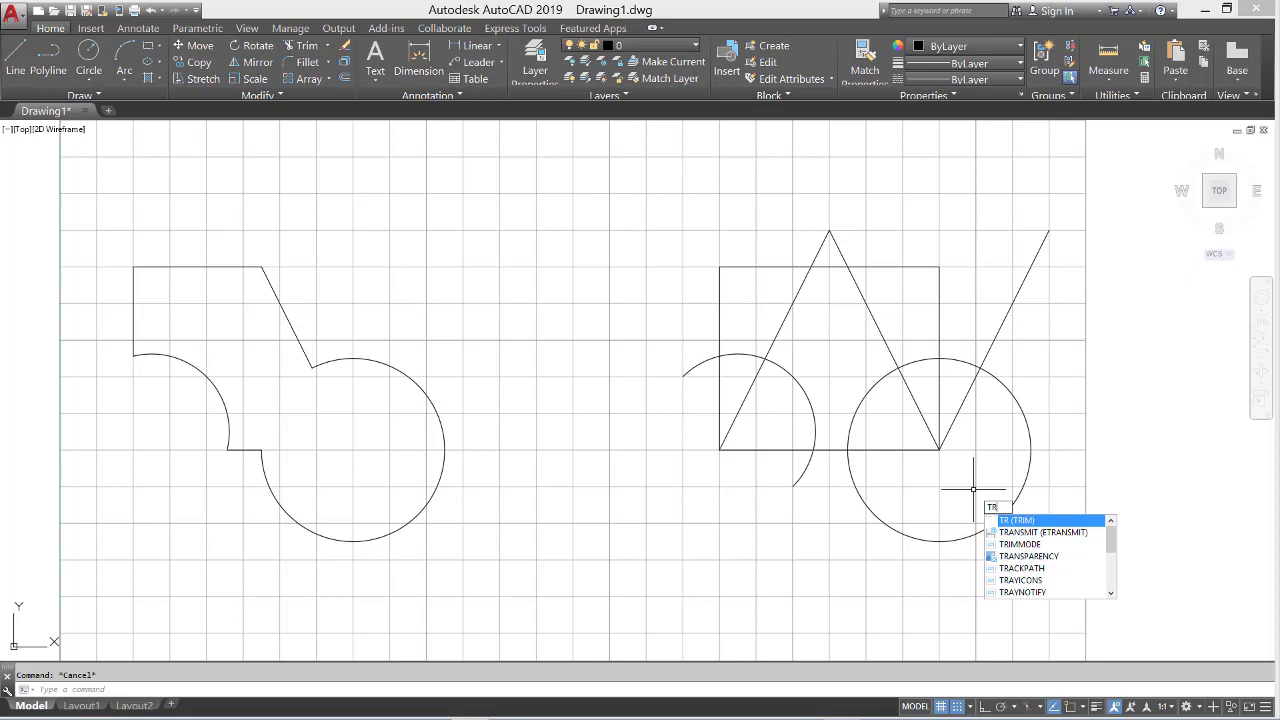
key(Return)
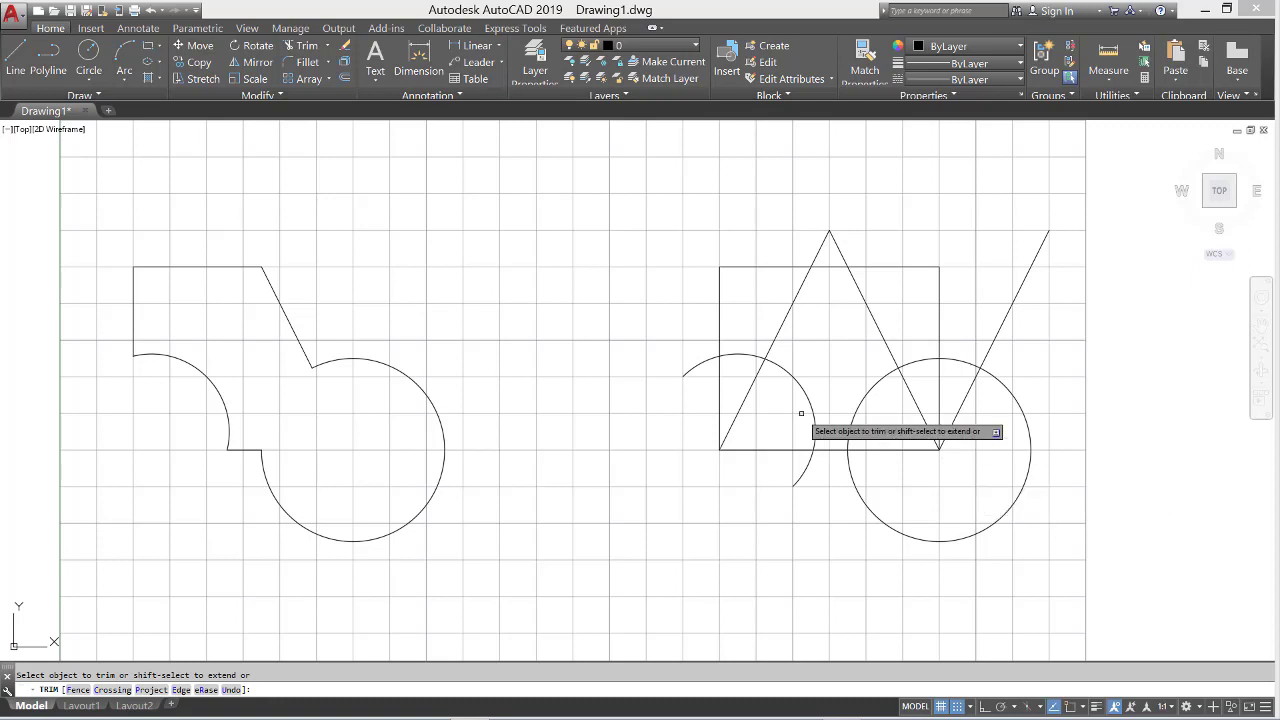
click(851, 258)
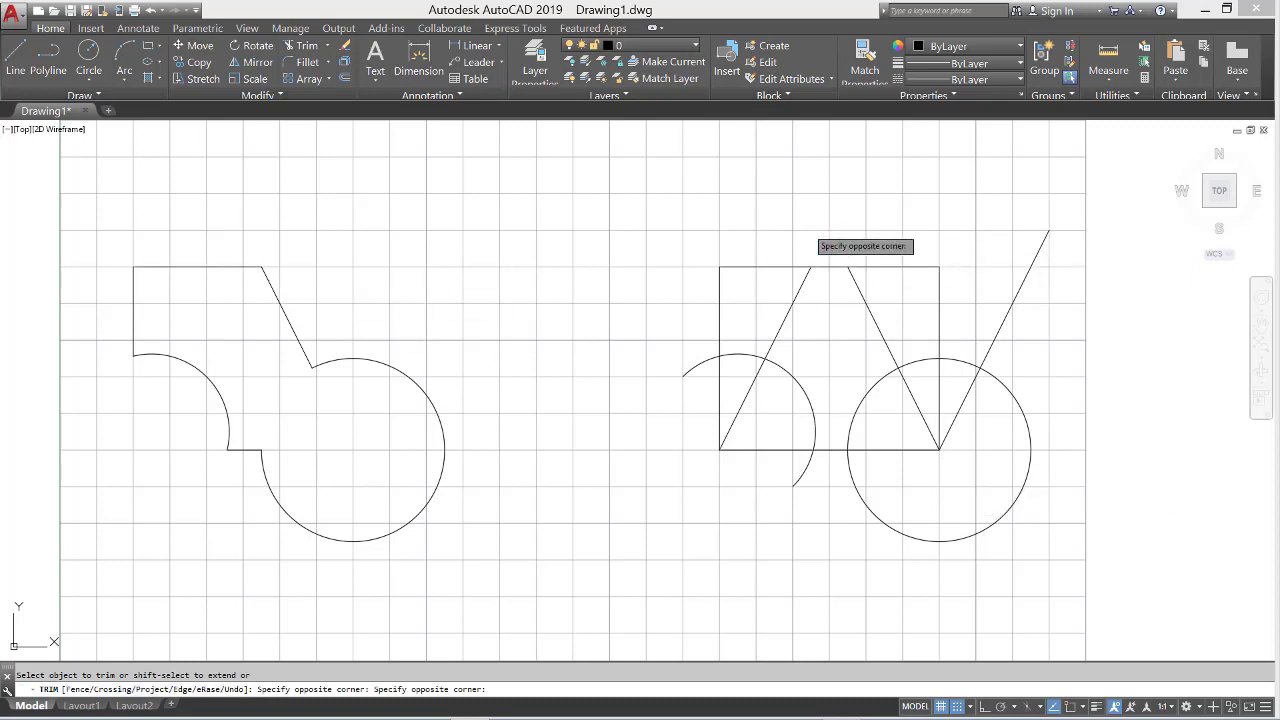
click(806, 226)
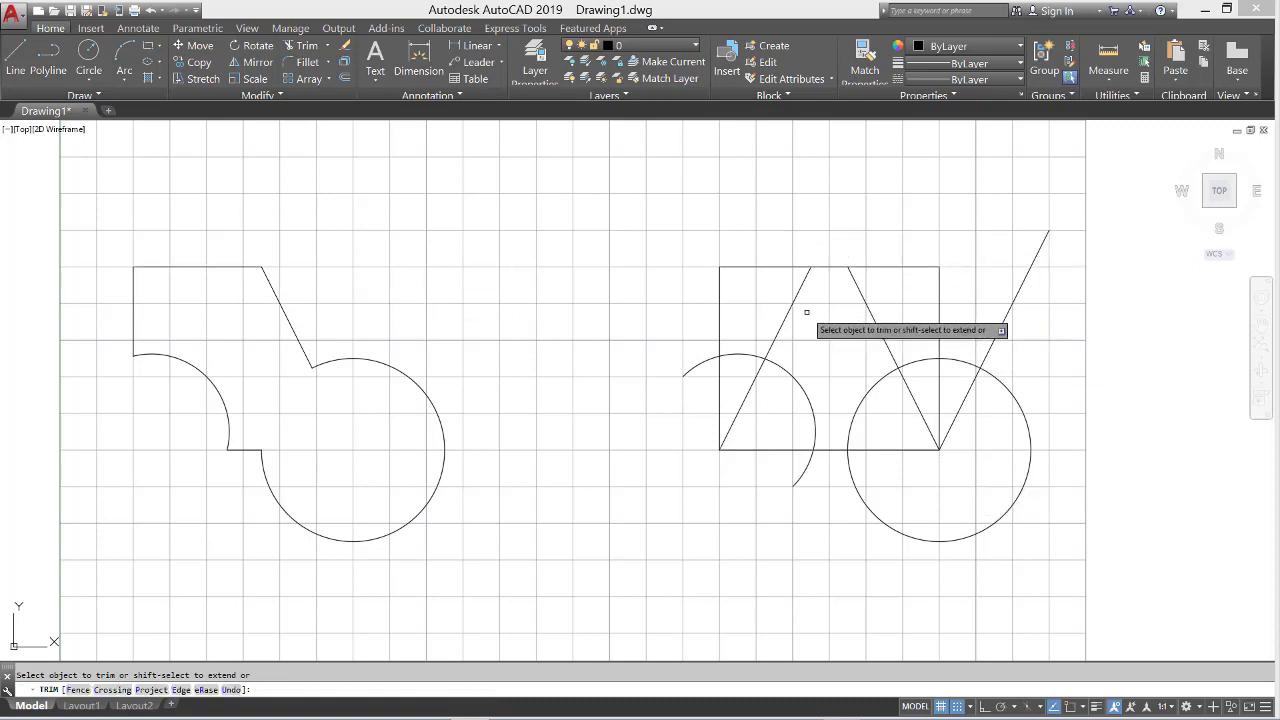
- Trim the line segments inside the arc, along with the arc's ends extending below and left of the rectangle
click(773, 478)
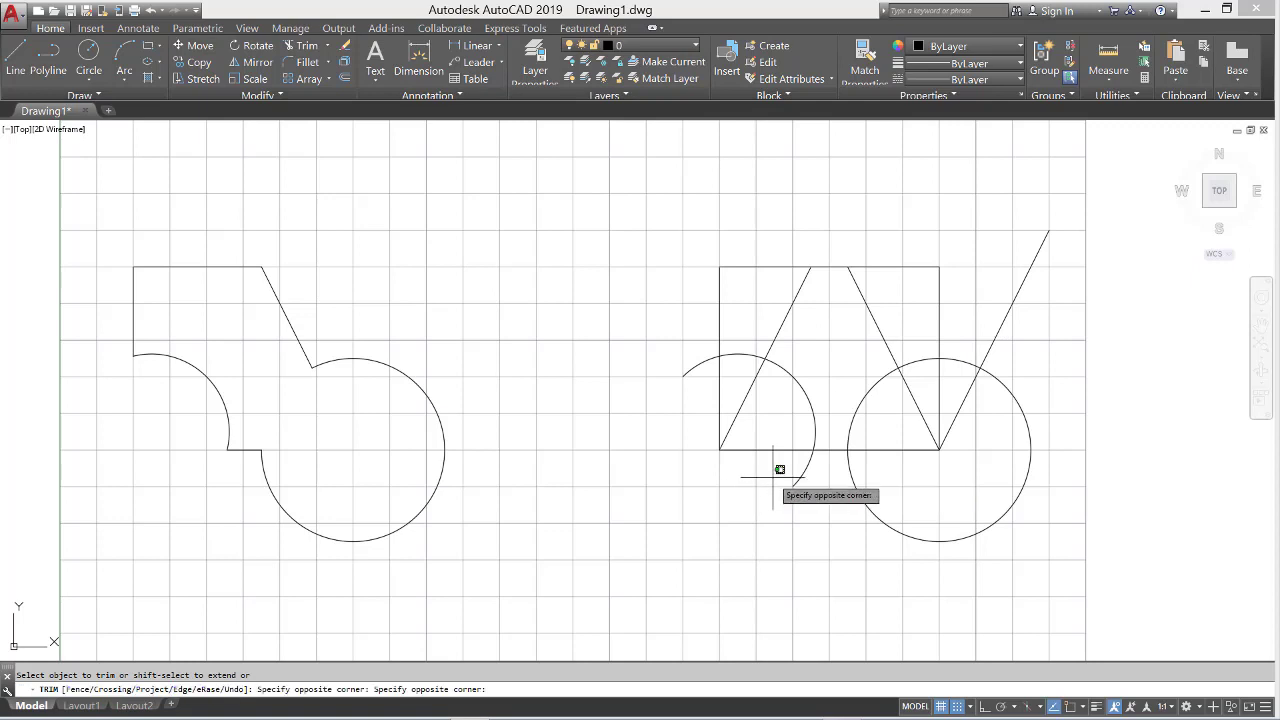
click(697, 393)
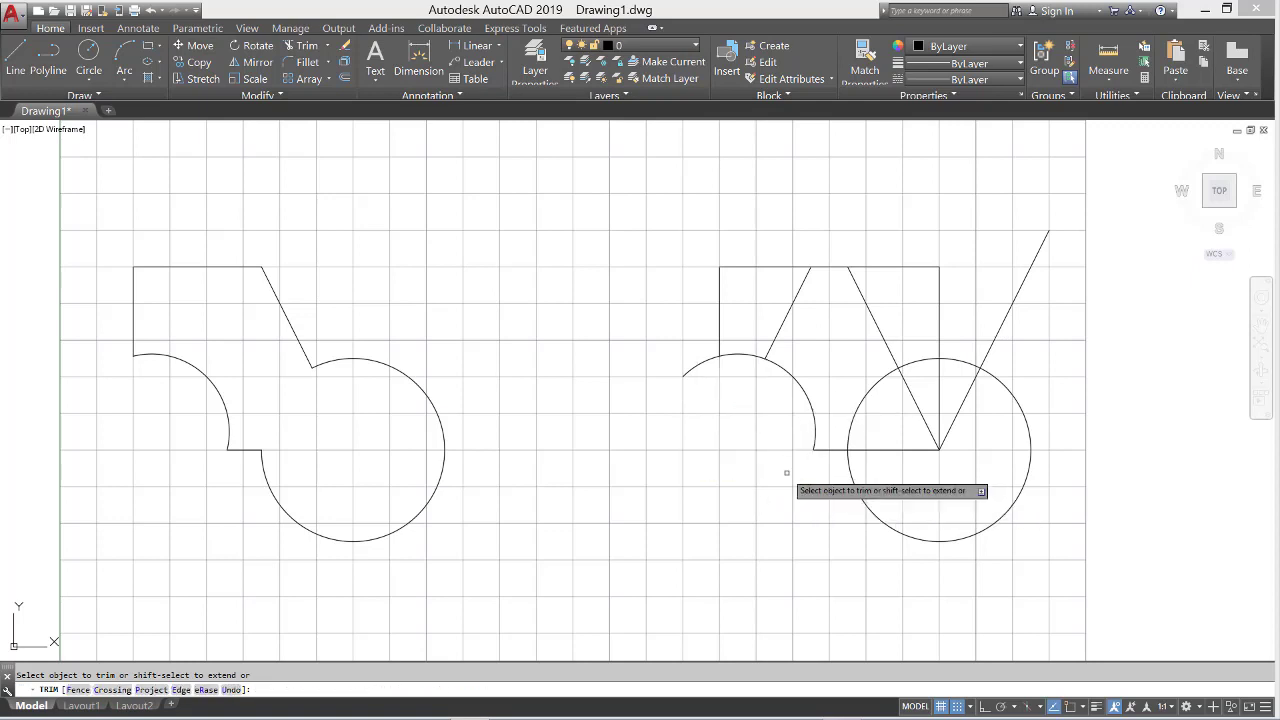
click(702, 383)
click(686, 366)
- Trim the rectangle's upper-right corner back to the slanted line and circle, and the rightmost slanted line outside the circle
click(952, 305)
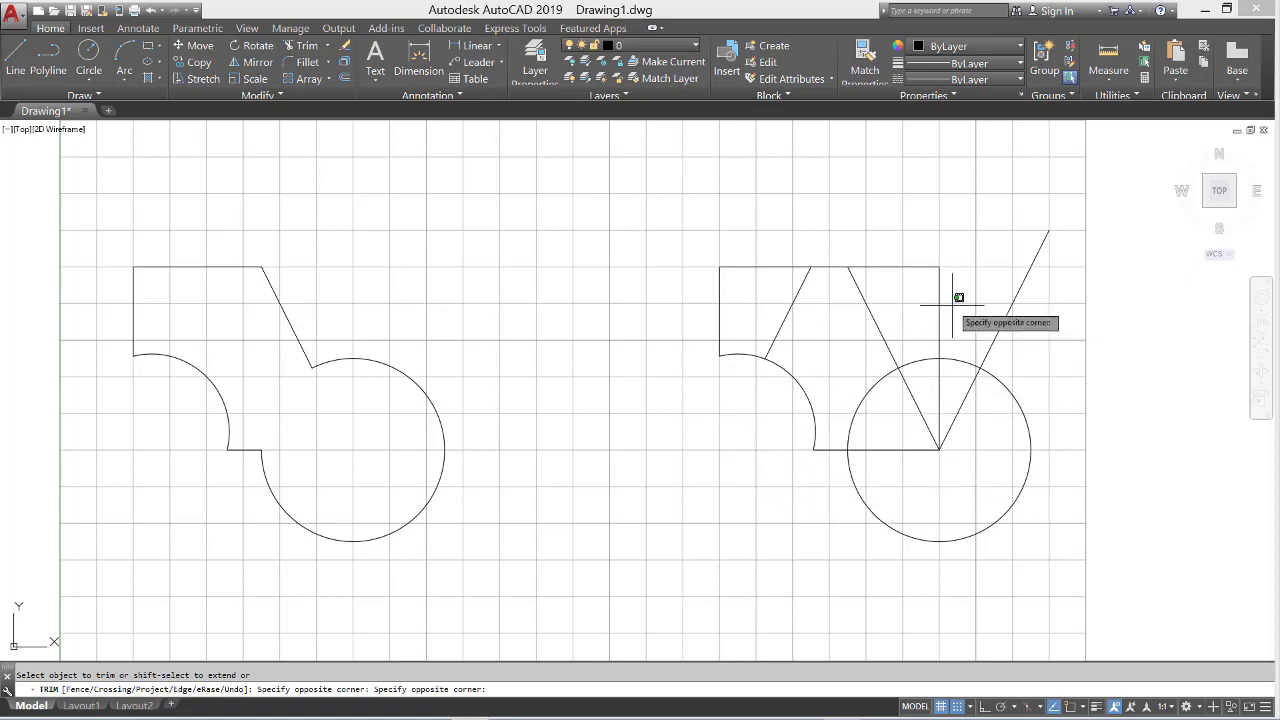
click(917, 246)
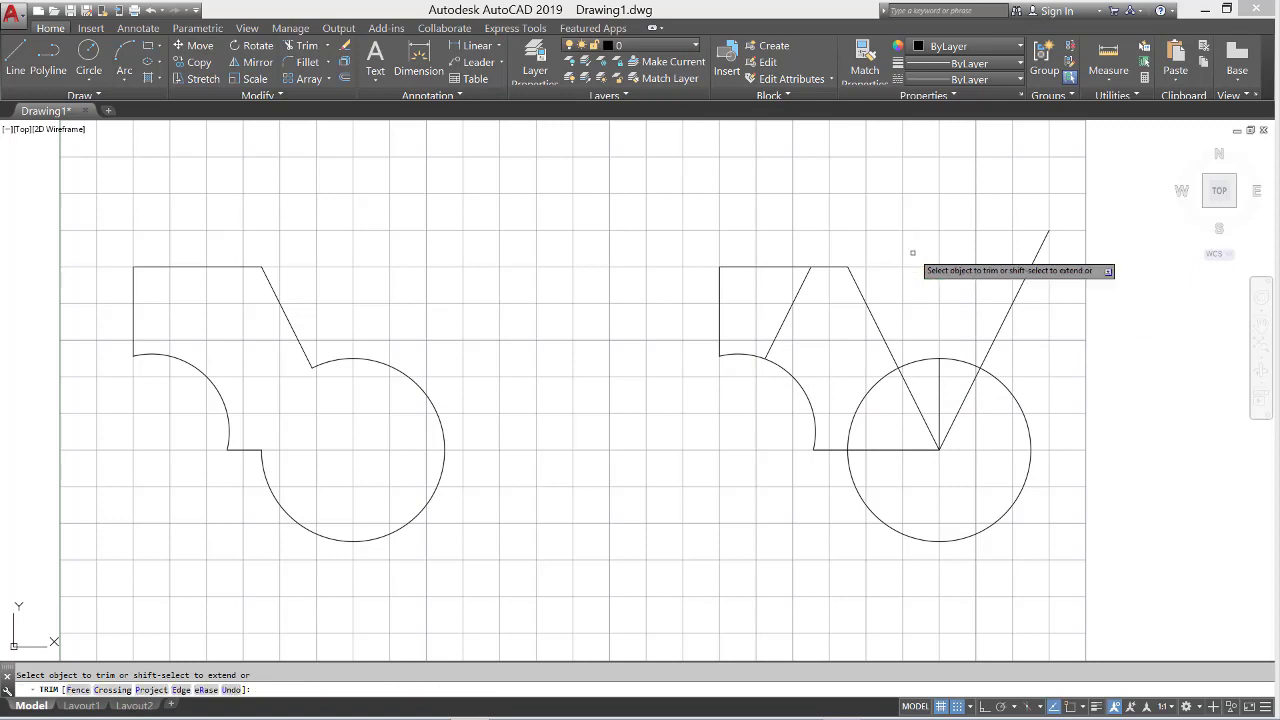
click(1028, 323)
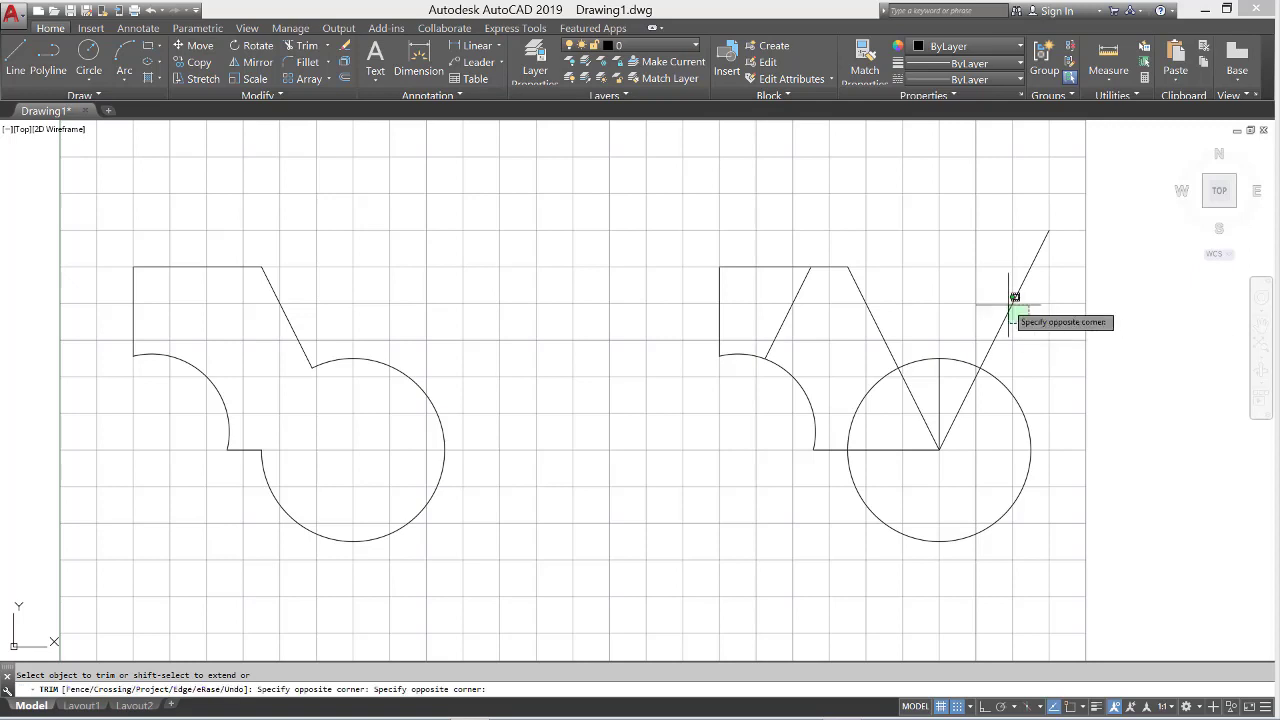
click(1000, 300)
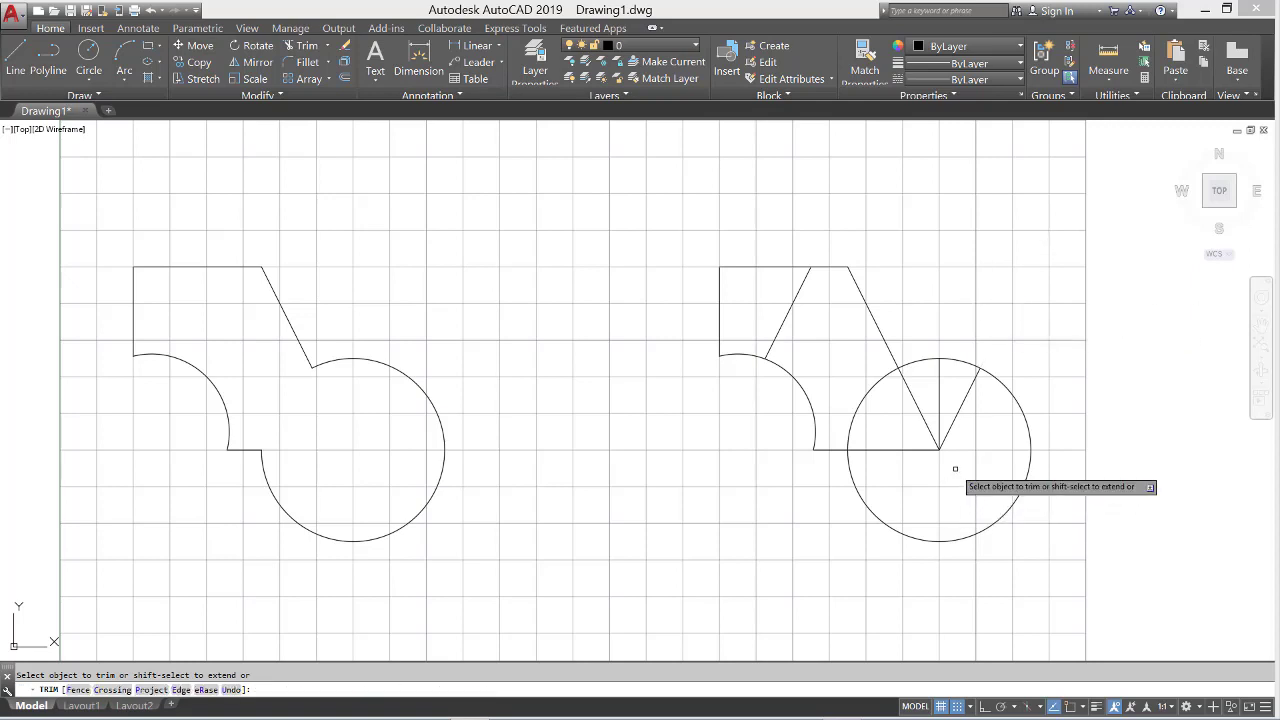
- Trim the horizontal line and left slanted line inside the circle, plus the circle's upper-left portion between them
click(957, 462)
click(901, 420)
click(869, 417)
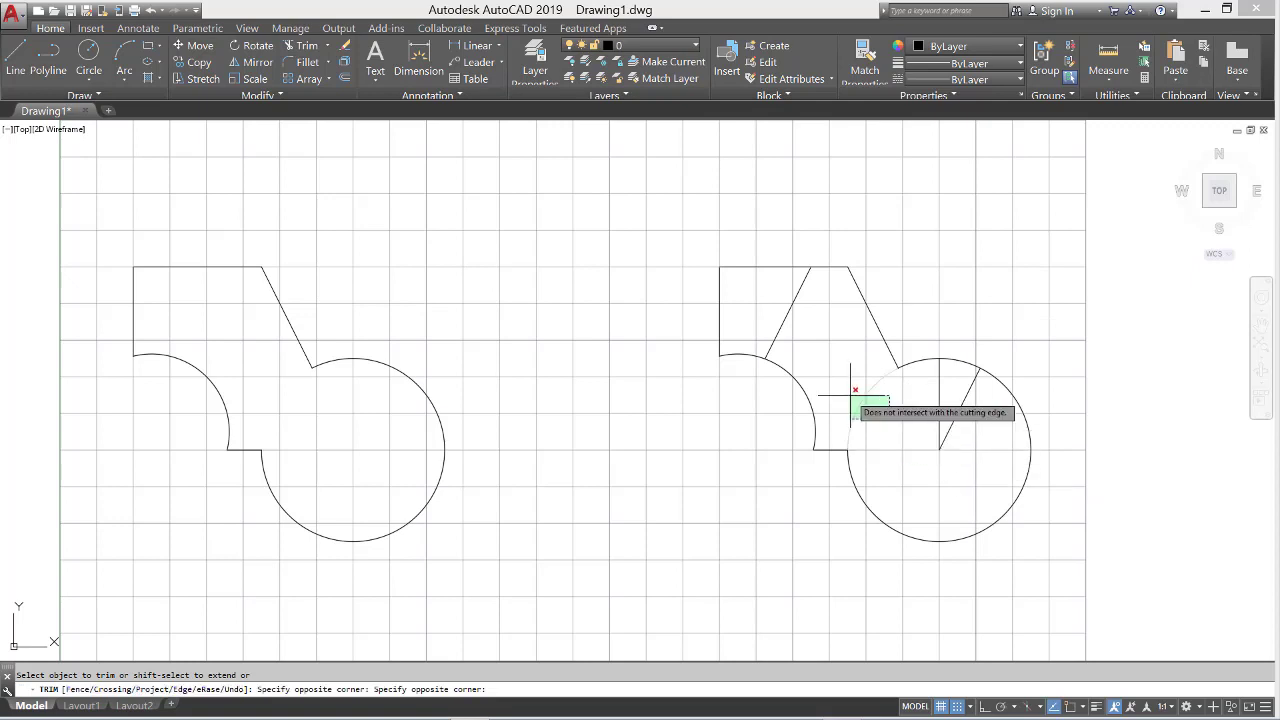
click(849, 392)
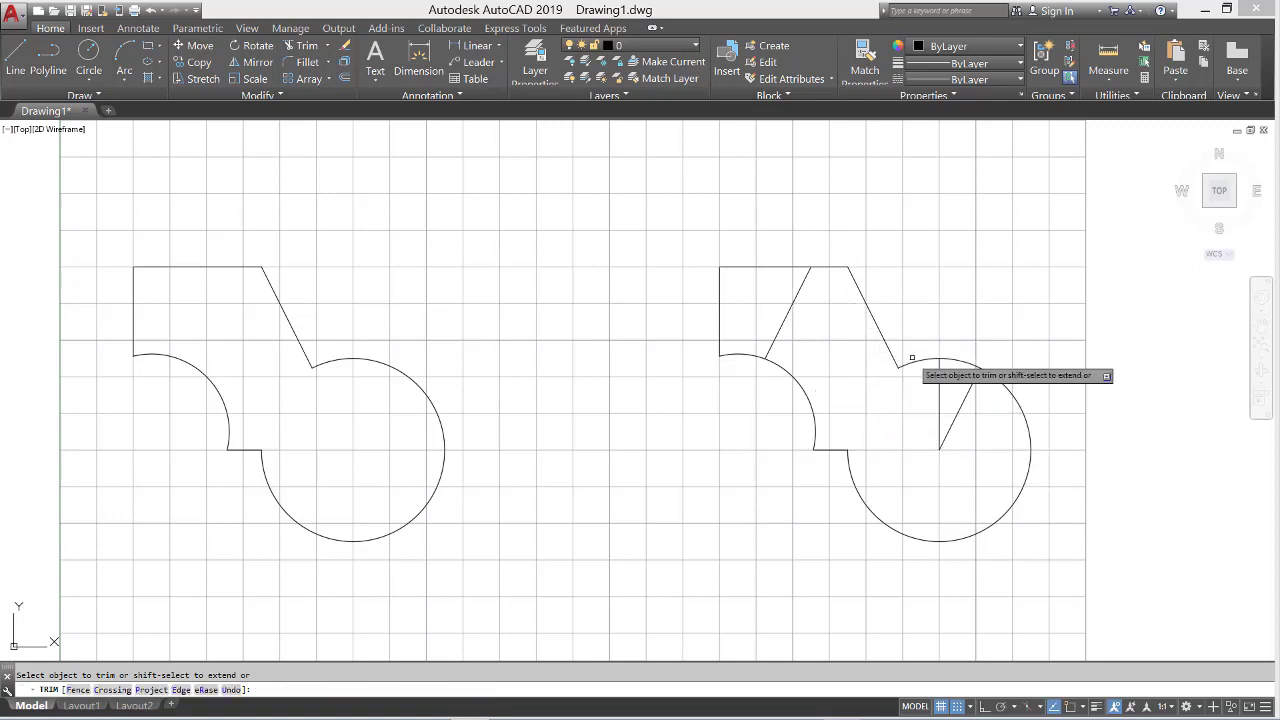
- Try to trim the two remaining lines inside the circle and the leftover slanted line inside the rectangle
click(967, 435)
click(926, 415)
click(820, 343)
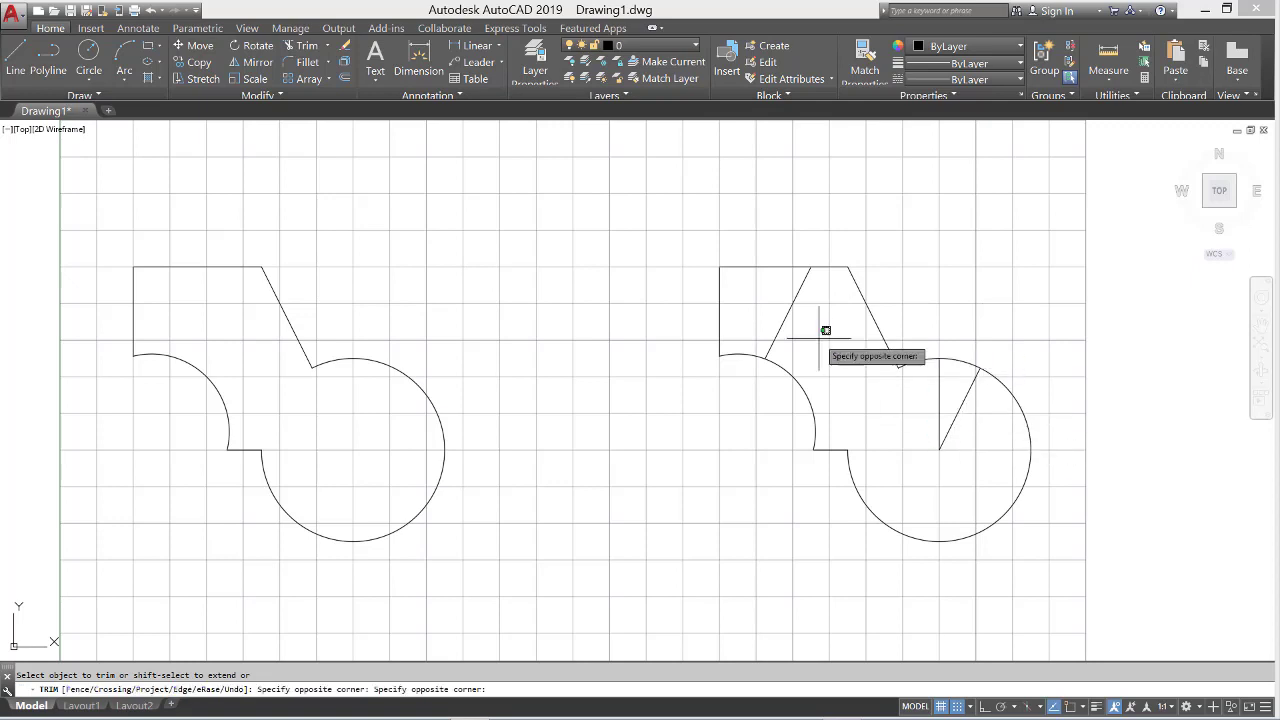
click(786, 306)
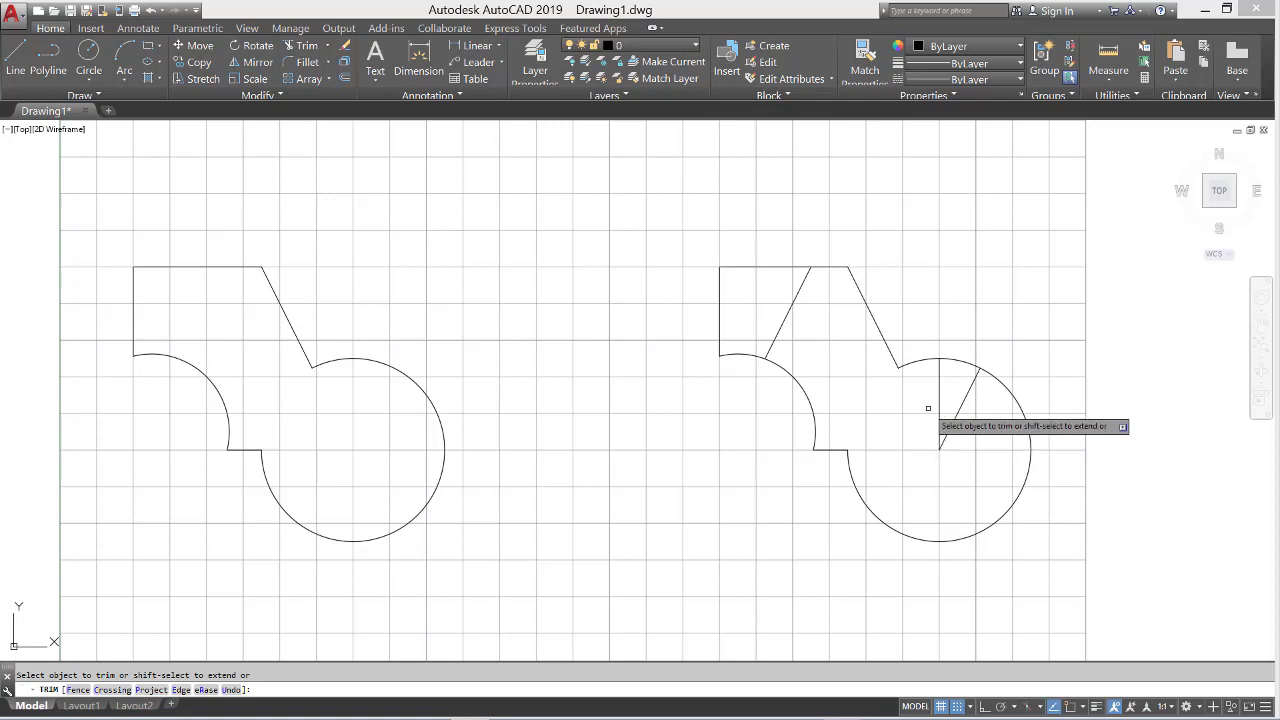
key(Escape)
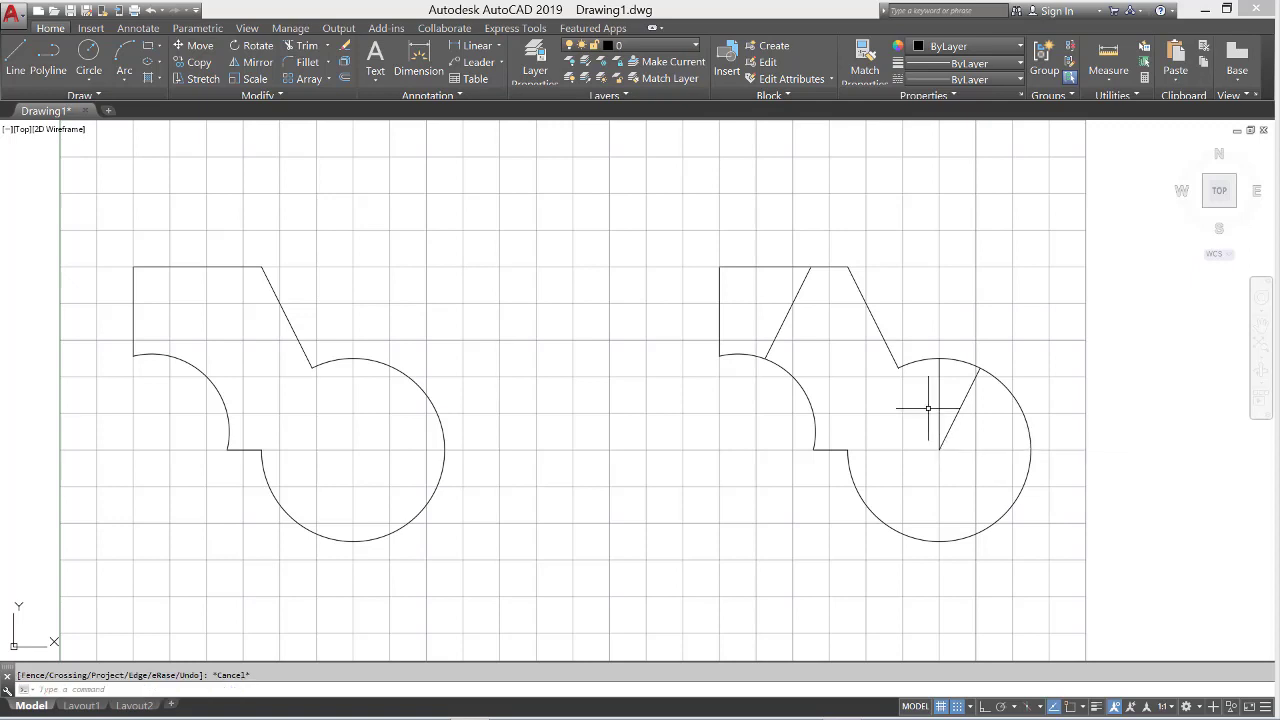
- Delete the two leftover lines inside the circle and the leftover slanted line inside the rectangle
click(960, 437)
click(918, 406)
click(815, 330)
click(782, 302)
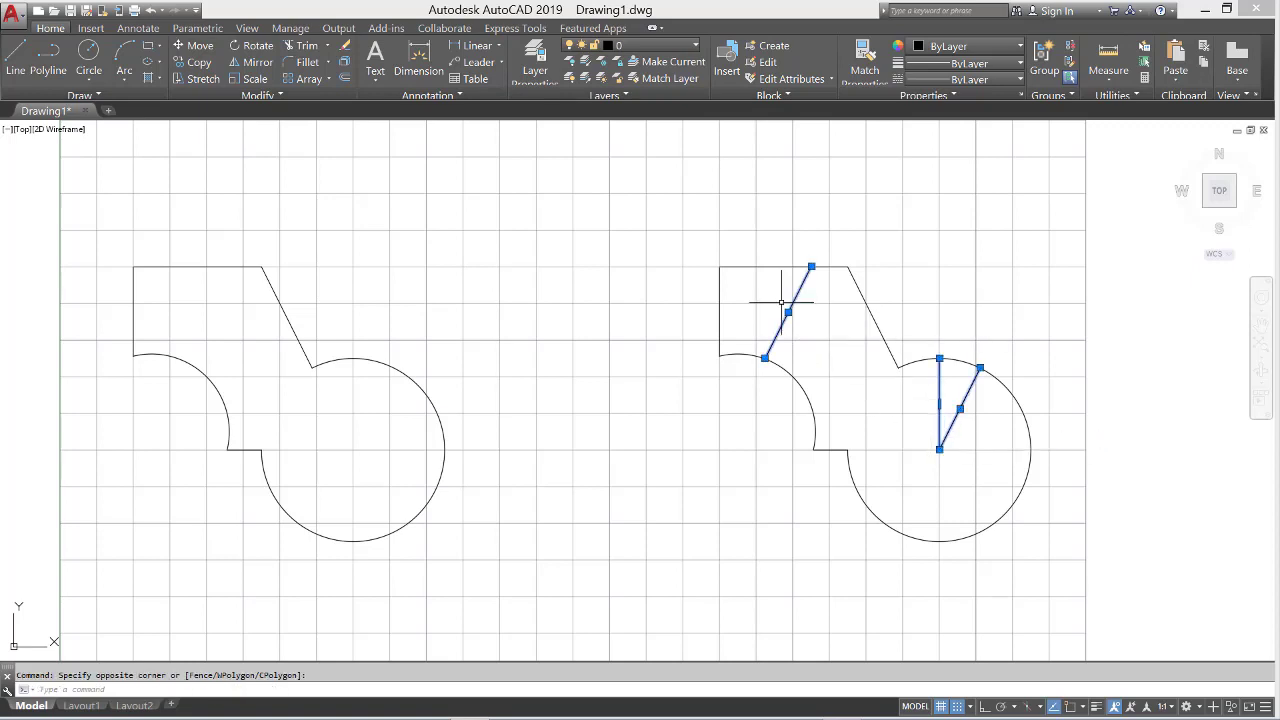
key(Delete)
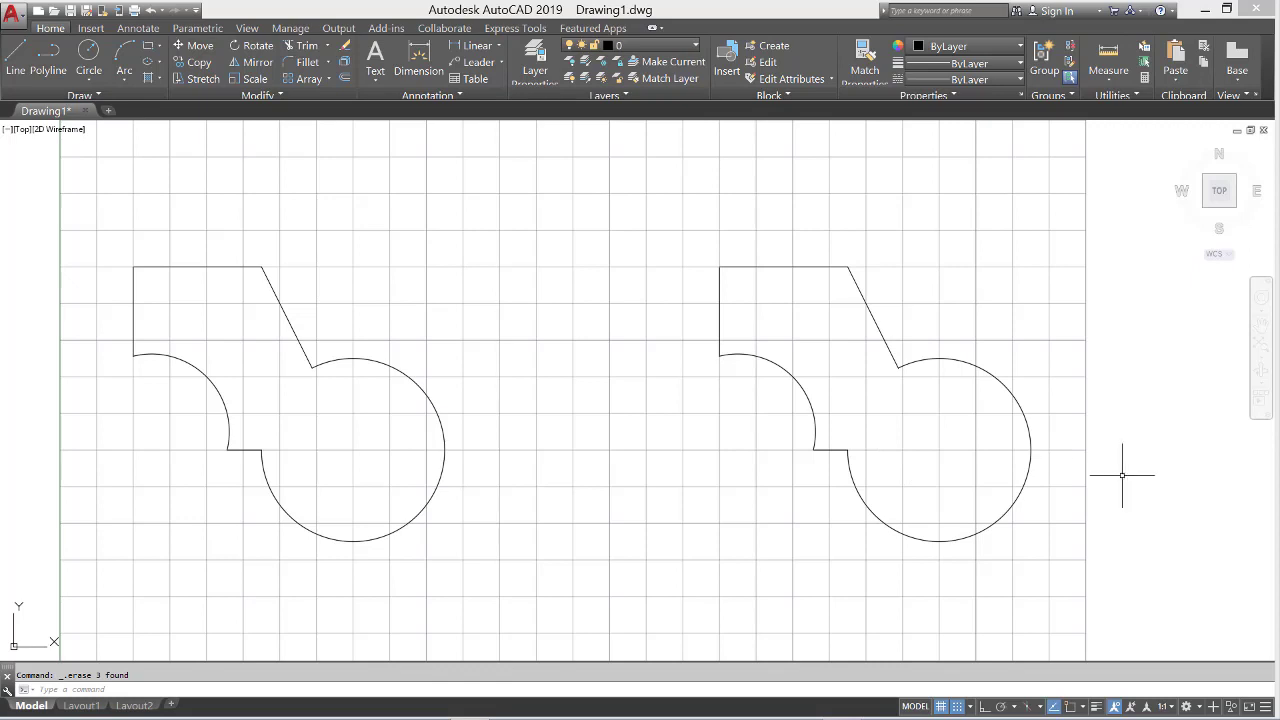
- Delete the entire reference outline on the left, keeping the newly trimmed figure
mouse_move(987, 443)
middle_down()
mouse_move(960, 397)
mouse_move(881, 375)
middle_up()
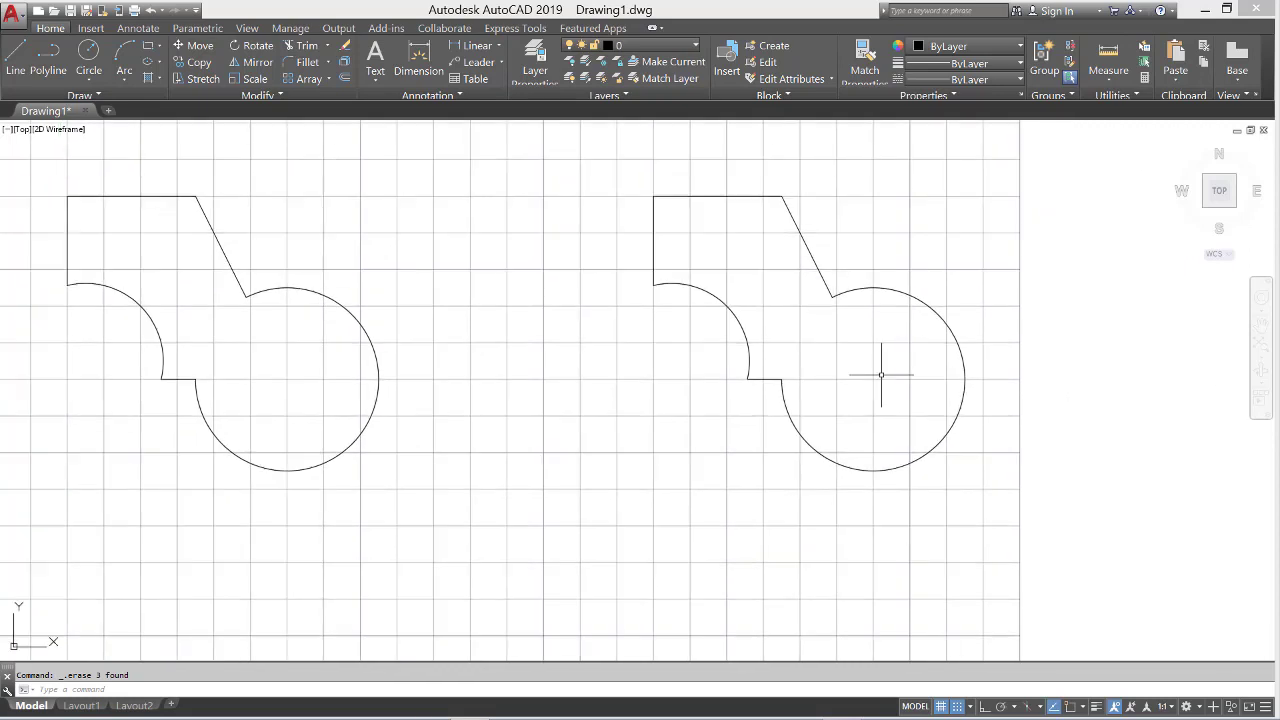
click(437, 486)
click(30, 165)
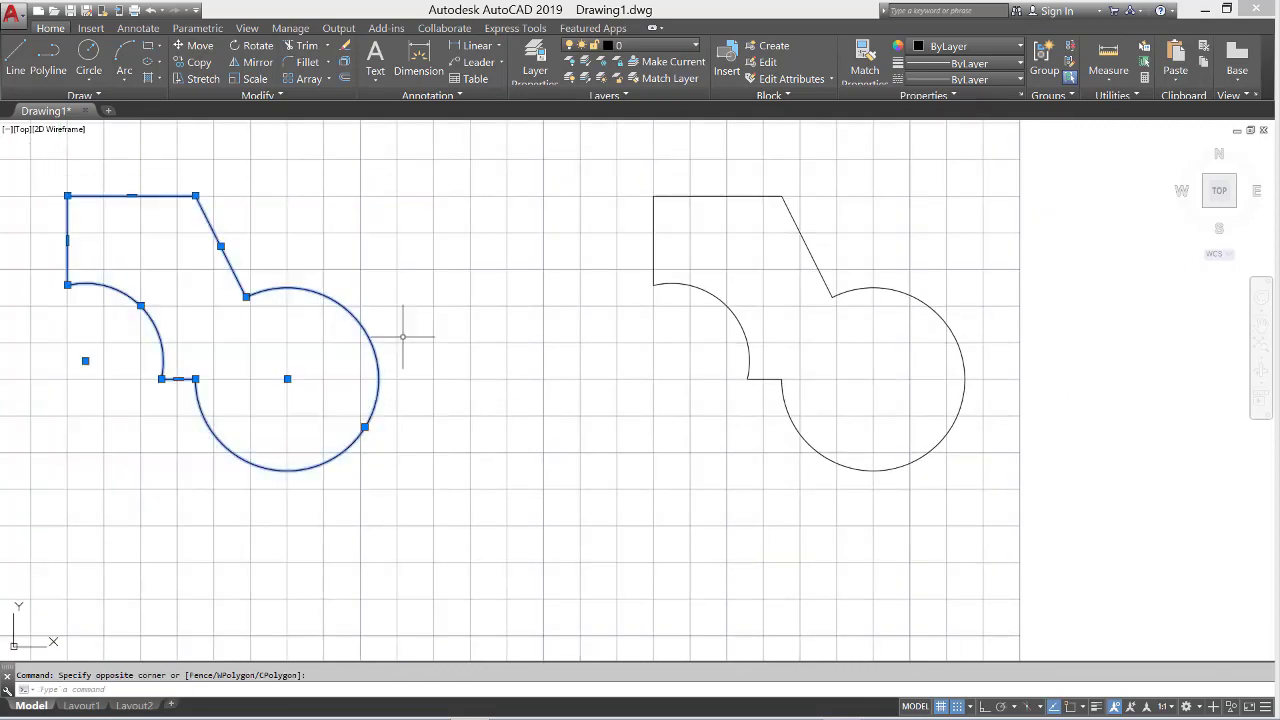
key(Delete)
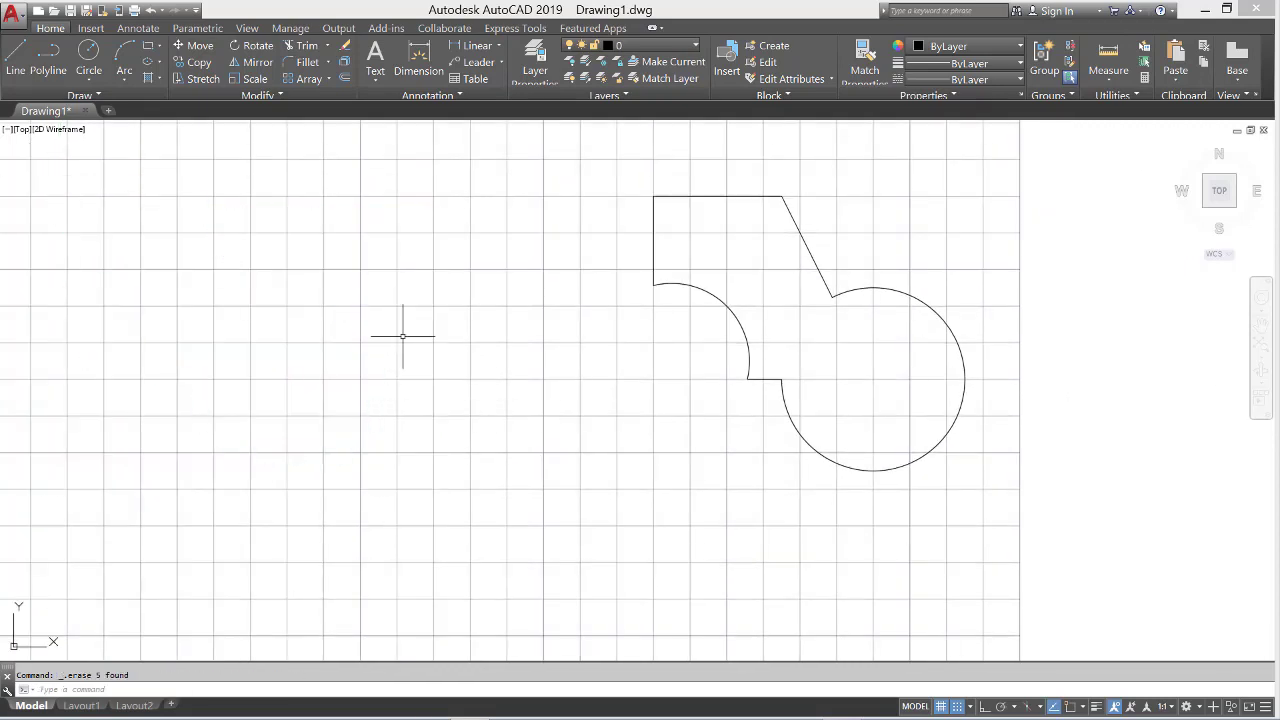
- Mirror the entire outline about a vertical axis through its top-left corner, keeping the original as a copy
click(990, 484)
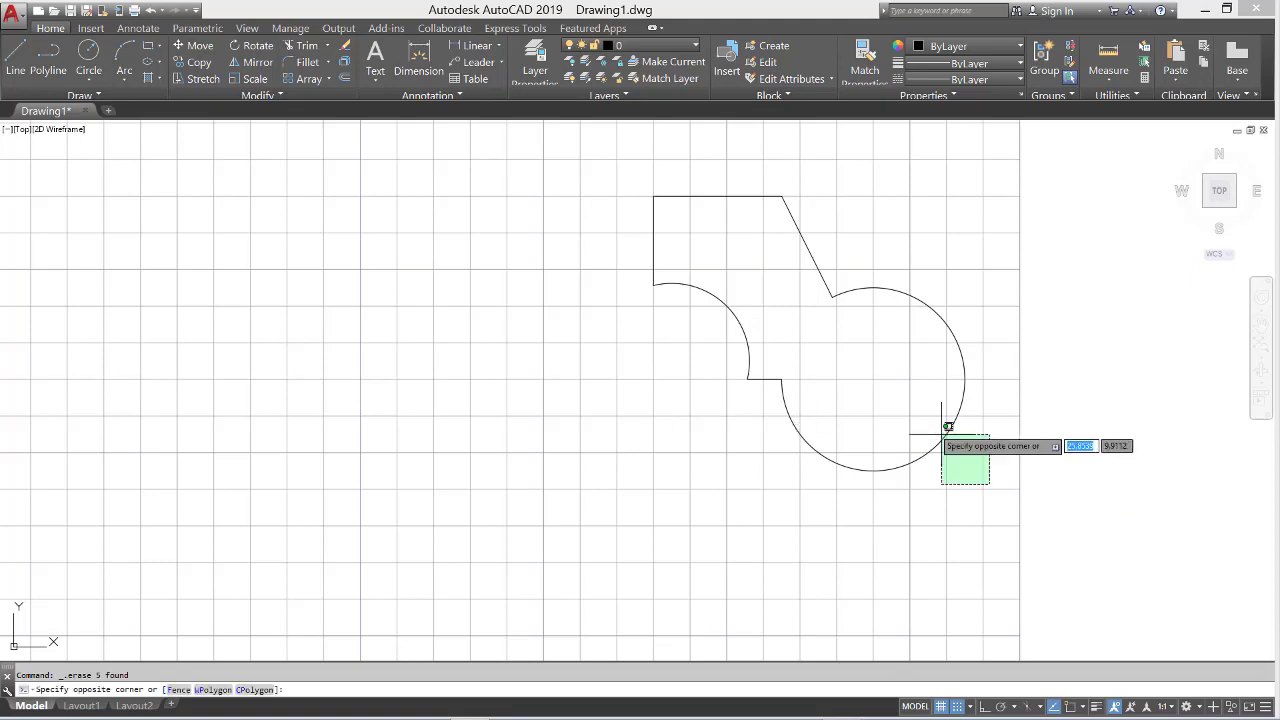
click(618, 167)
middle_drag(737, 257, 789, 294)
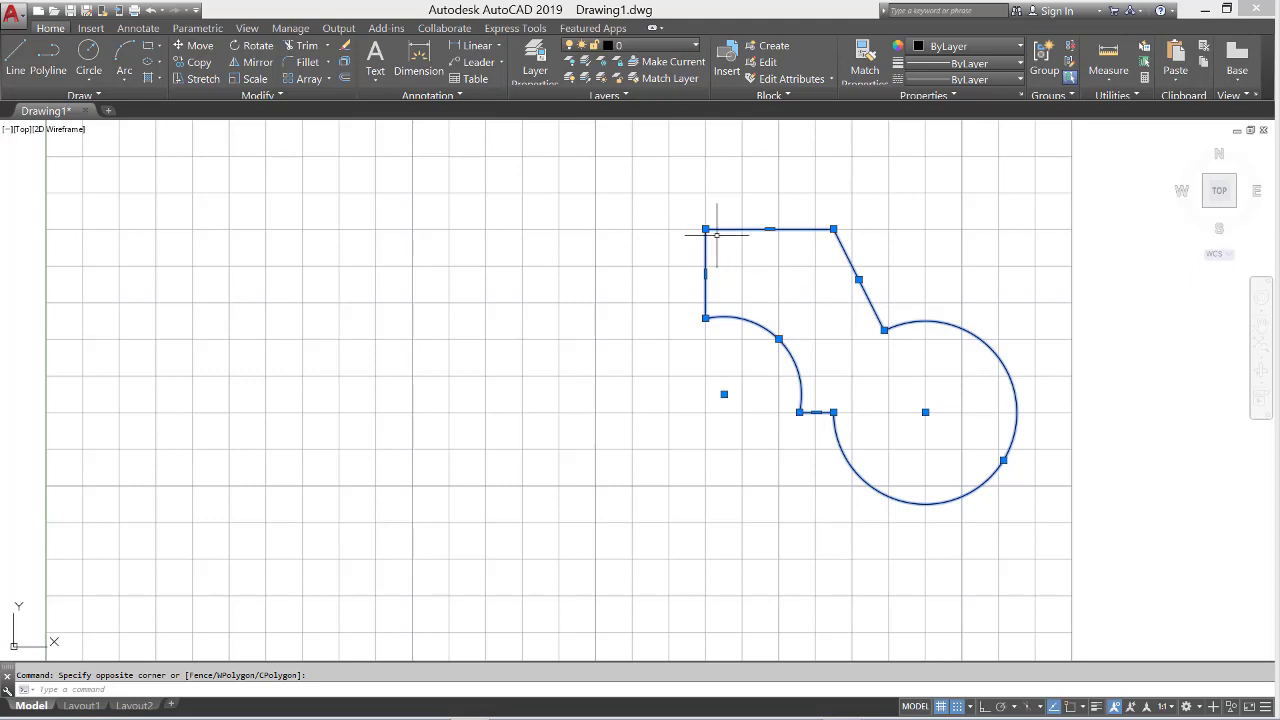
mouse_move(705, 229)
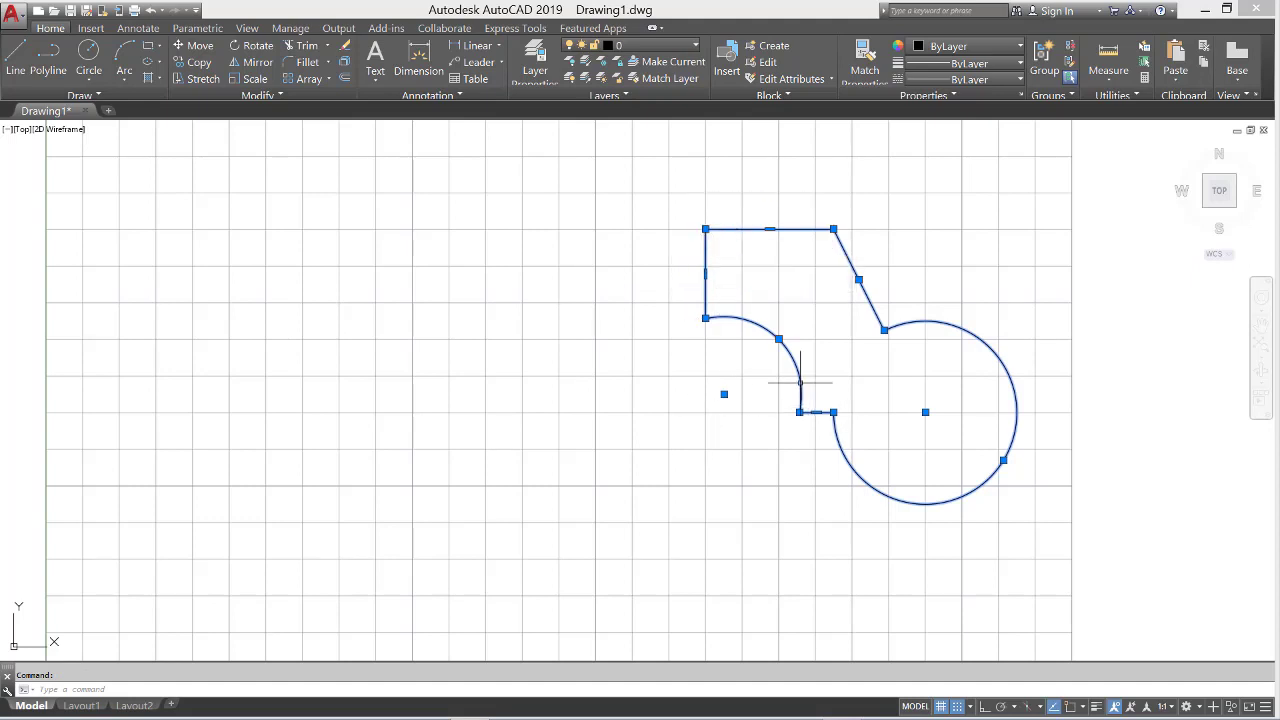
click(705, 229)
right_click(705, 229)
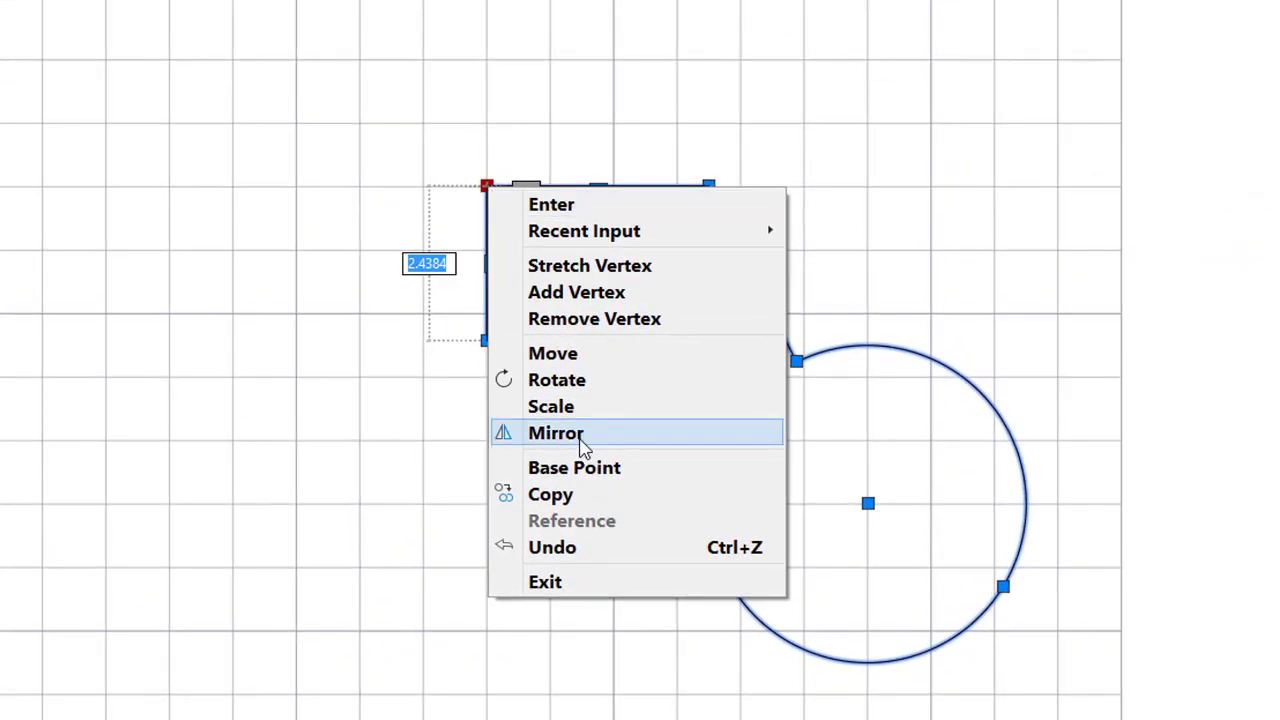
click(556, 433)
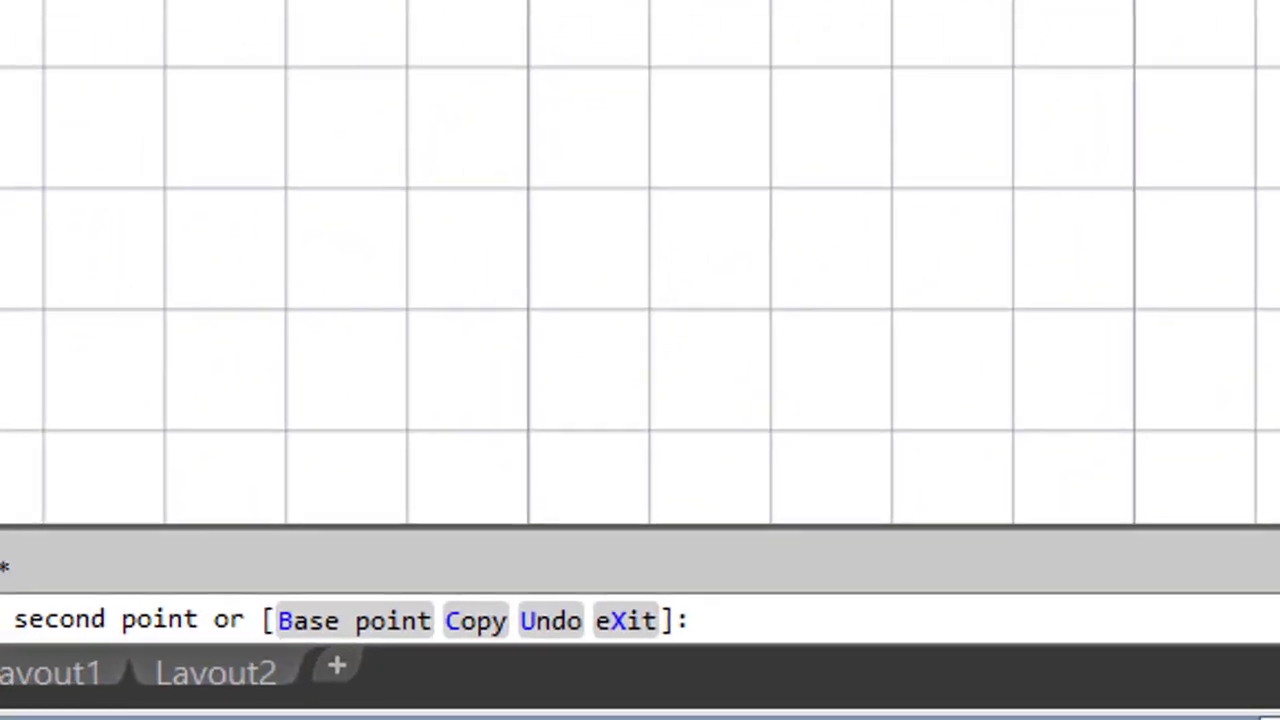
click(490, 622)
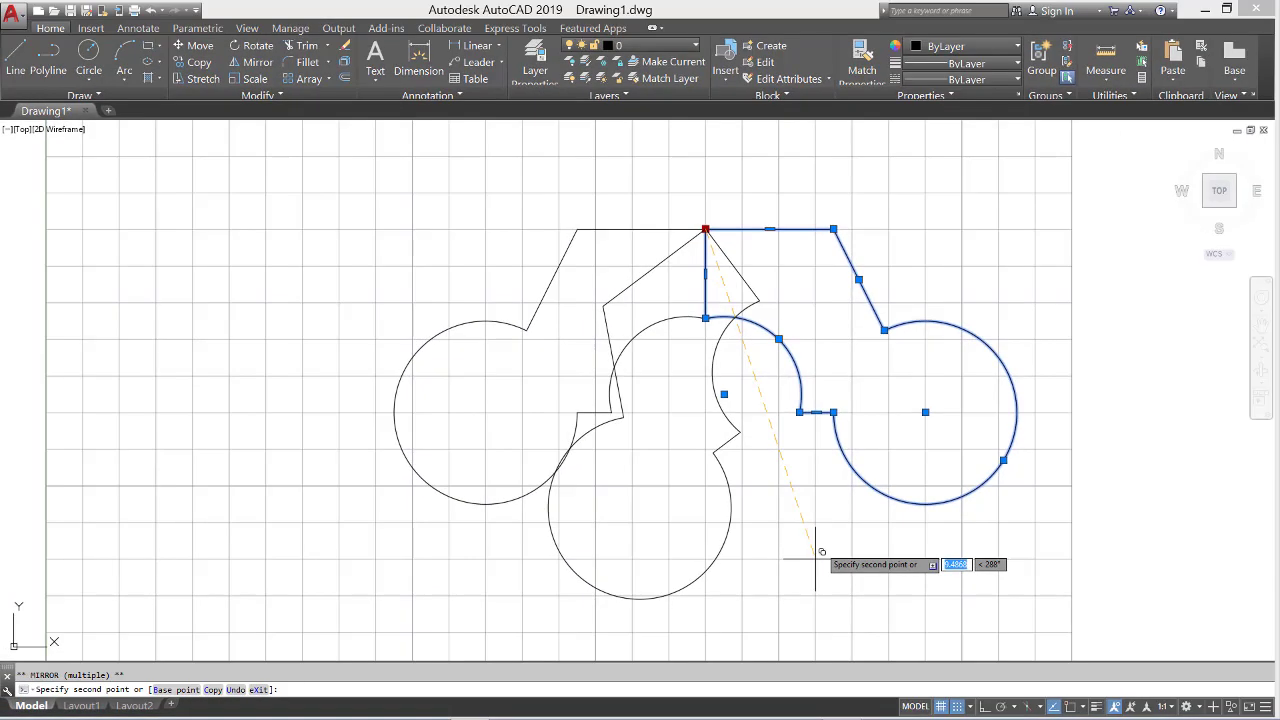
key(Escape)
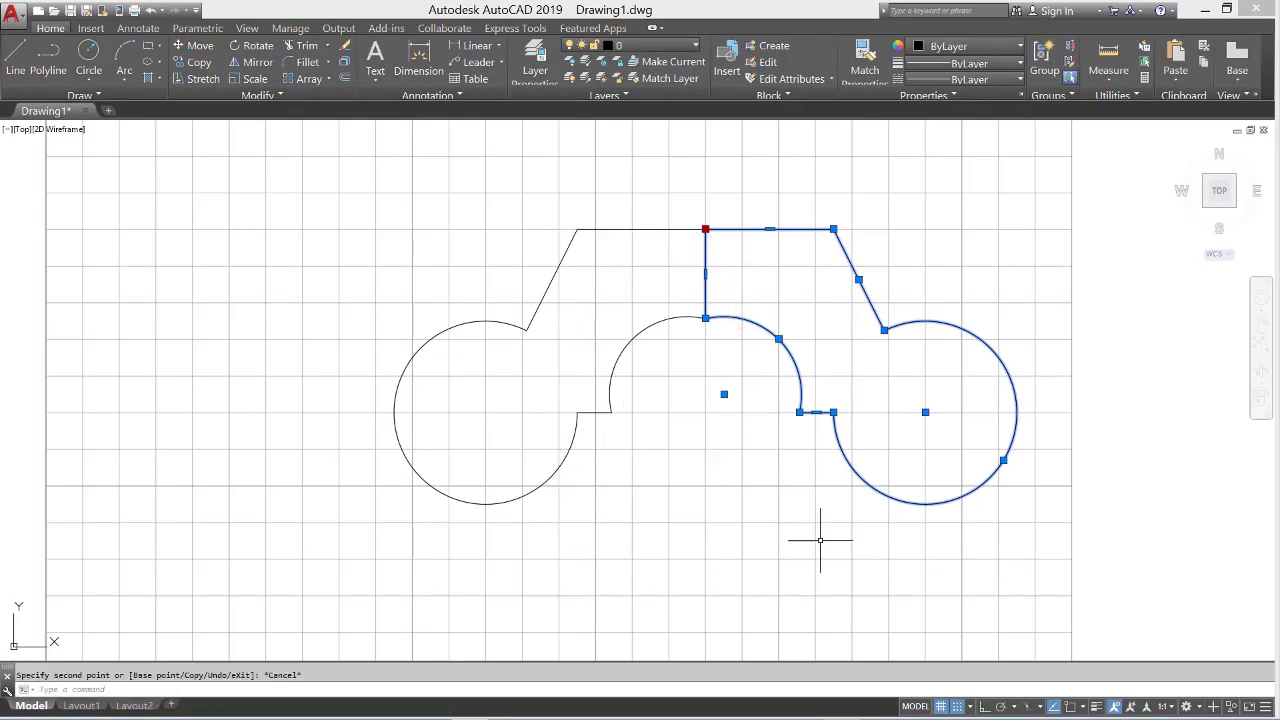
key(Escape)
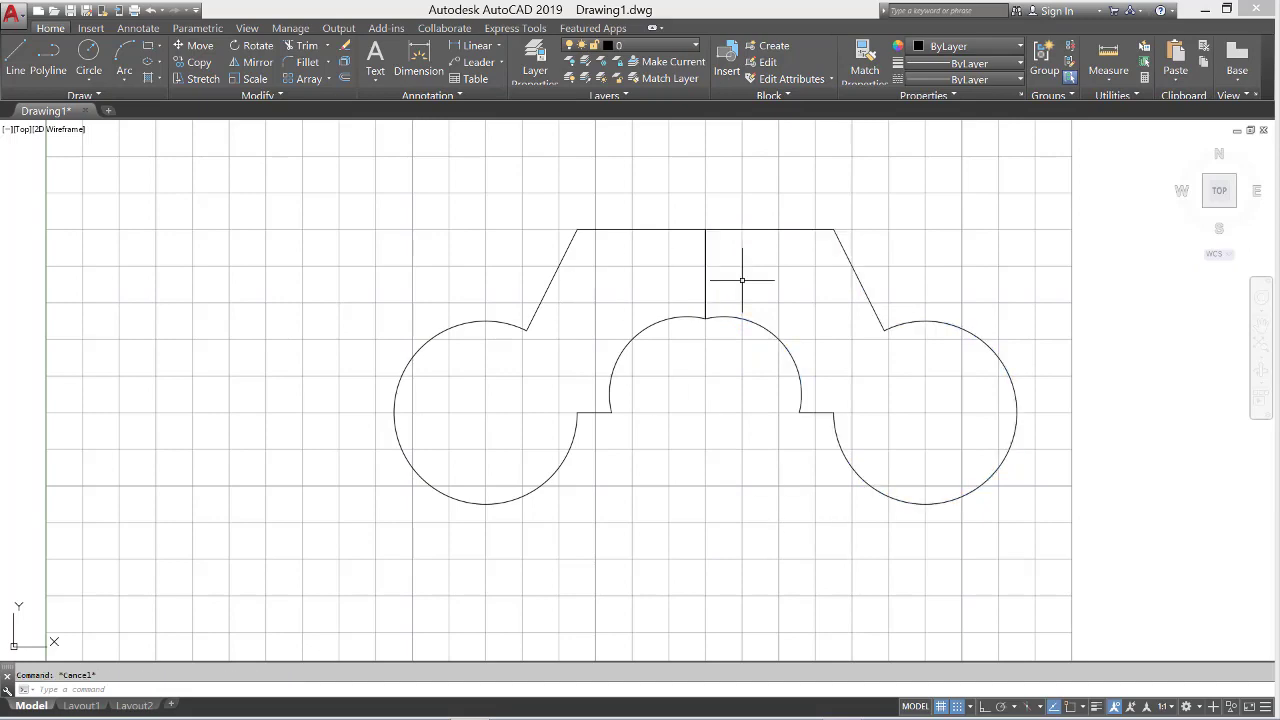
- Move the whole mirrored figure by its top-right corner down and to the left on the grid
scroll(742, 280, down, 2)
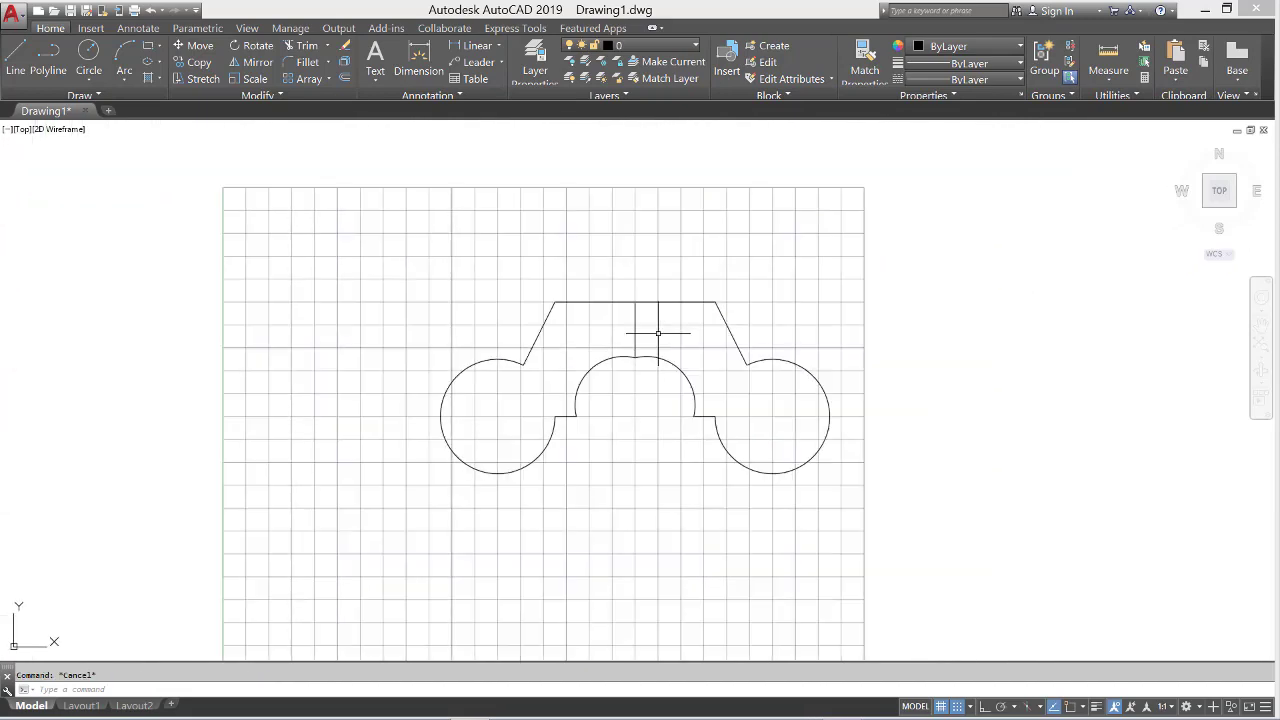
click(849, 494)
click(403, 257)
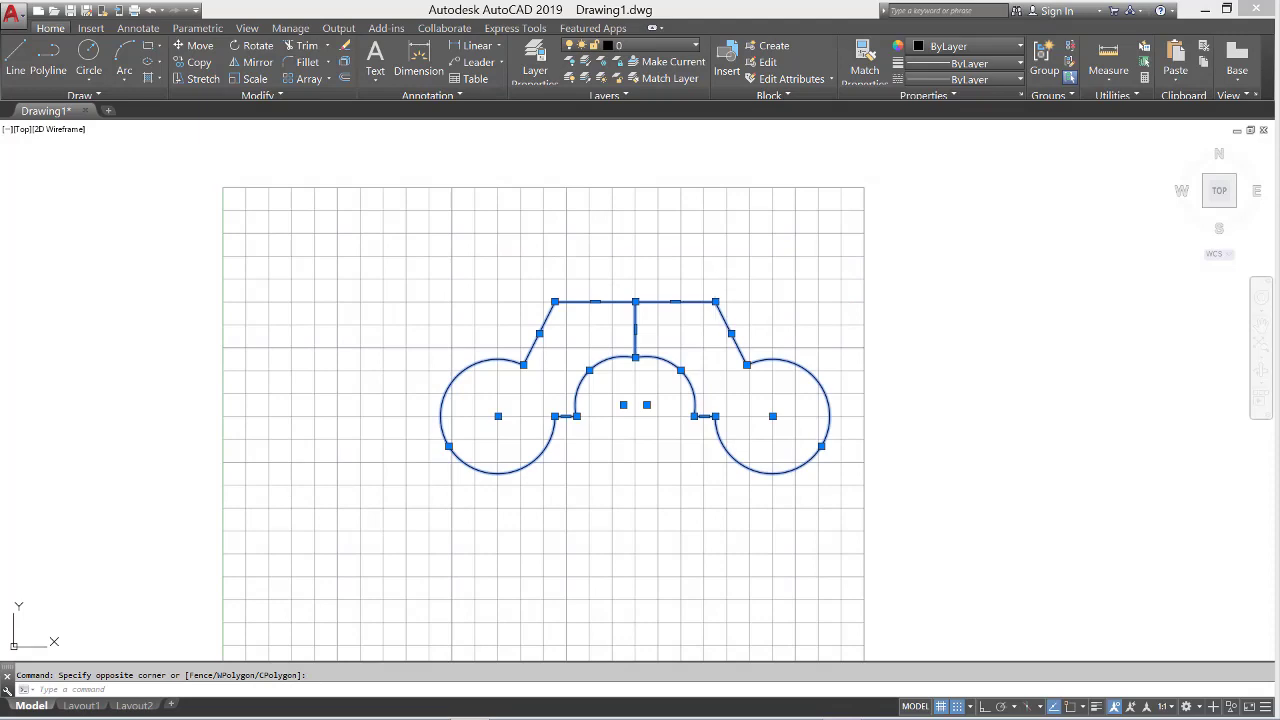
click(715, 301)
right_click(718, 302)
click(749, 360)
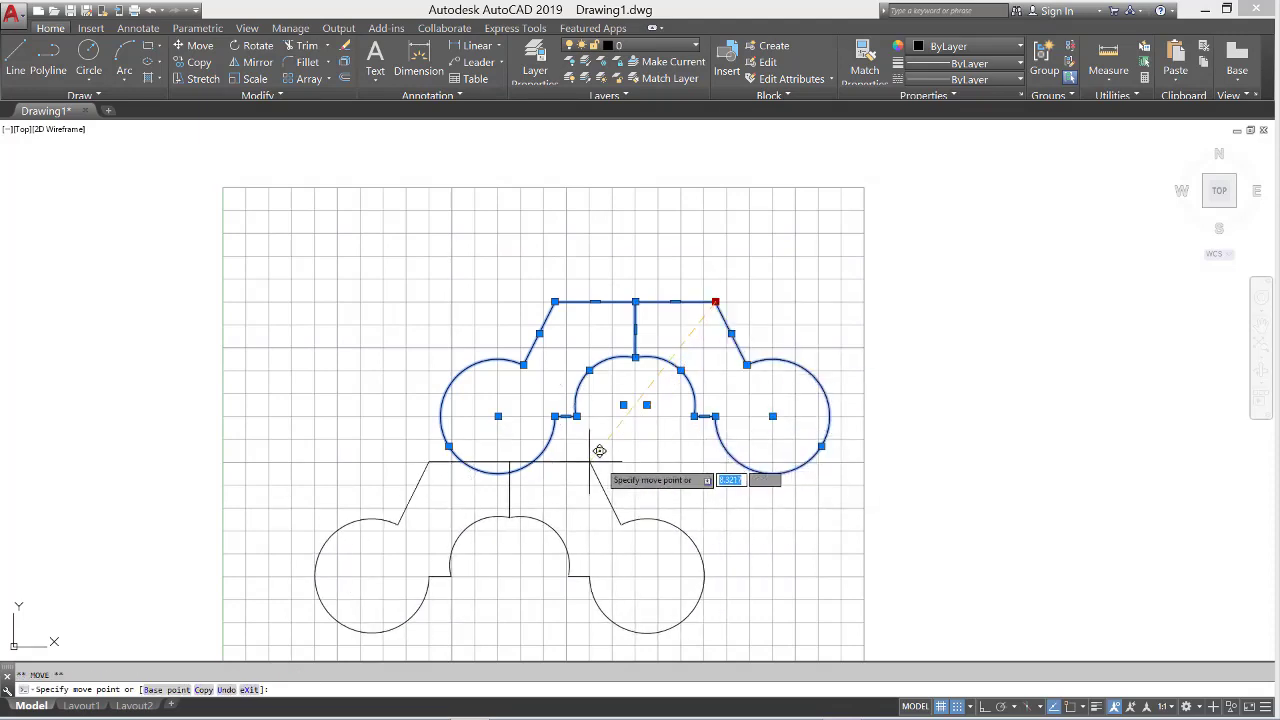
click(622, 451)
middle_drag(685, 466, 809, 354)
click(735, 350)
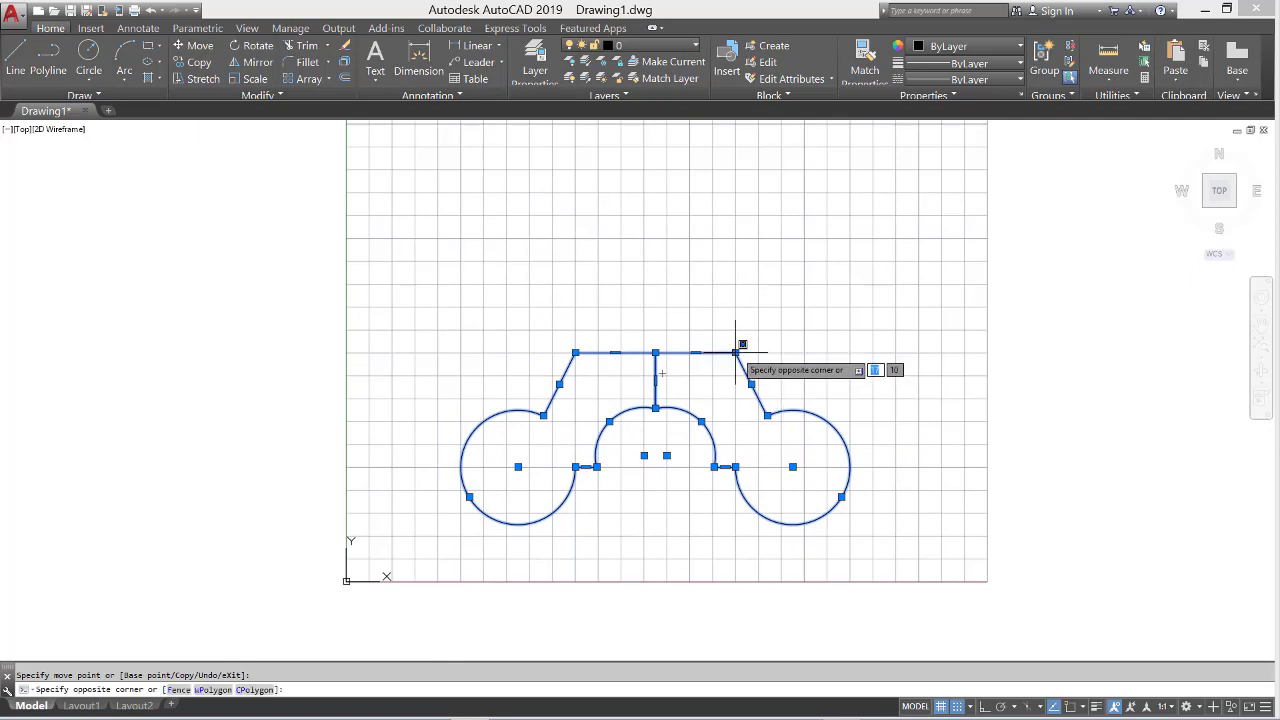
click(737, 353)
right_click(735, 353)
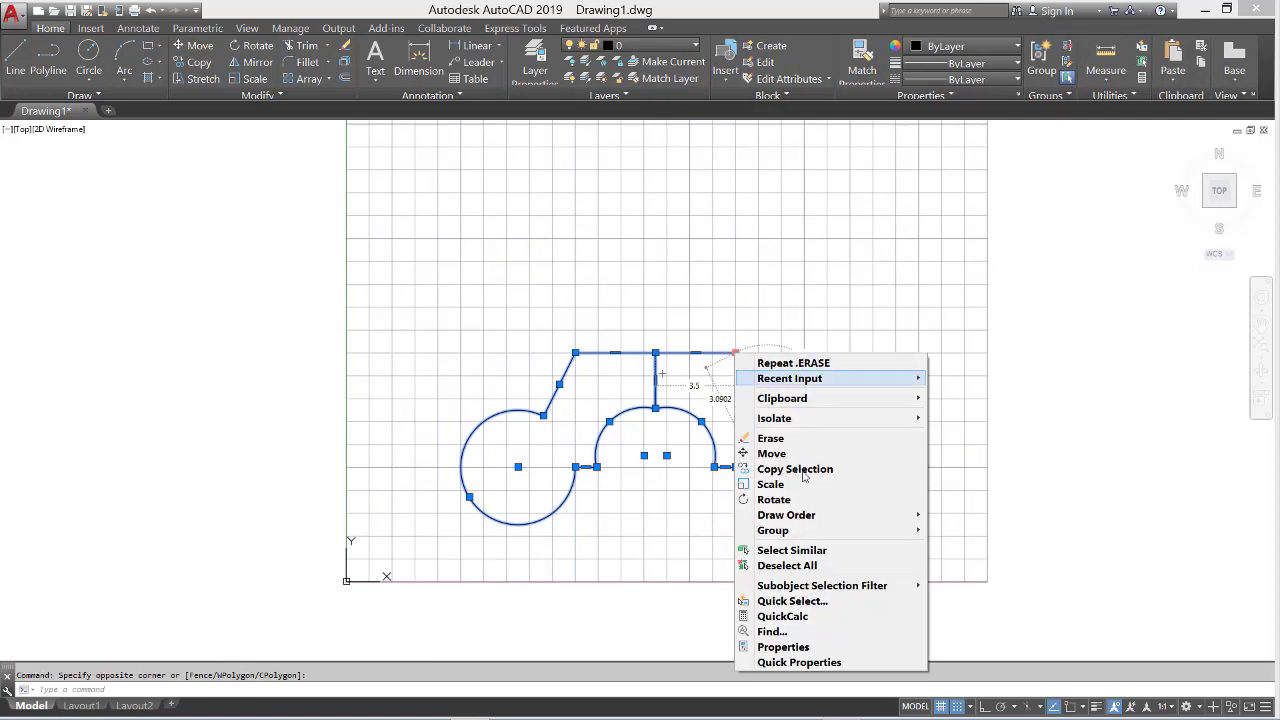
key(Escape)
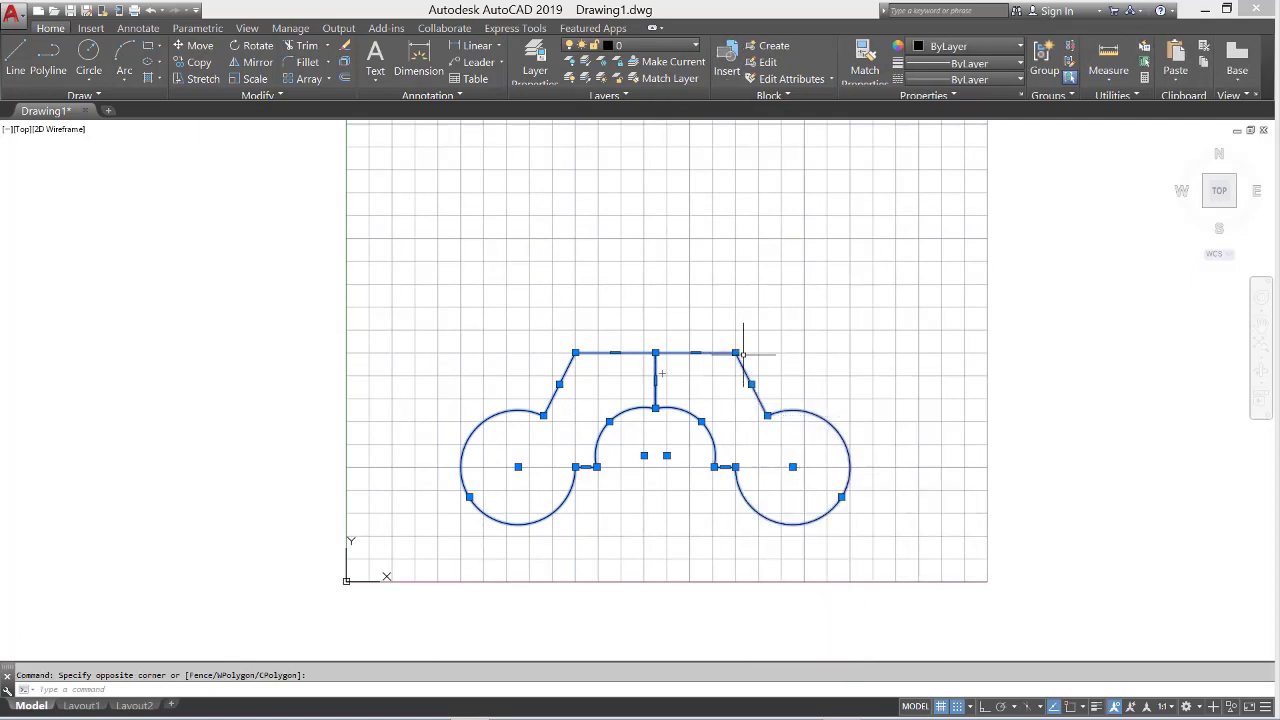
- Mirror the whole figure upward about its horizontal top edge, keeping the original as a copy
click(735, 353)
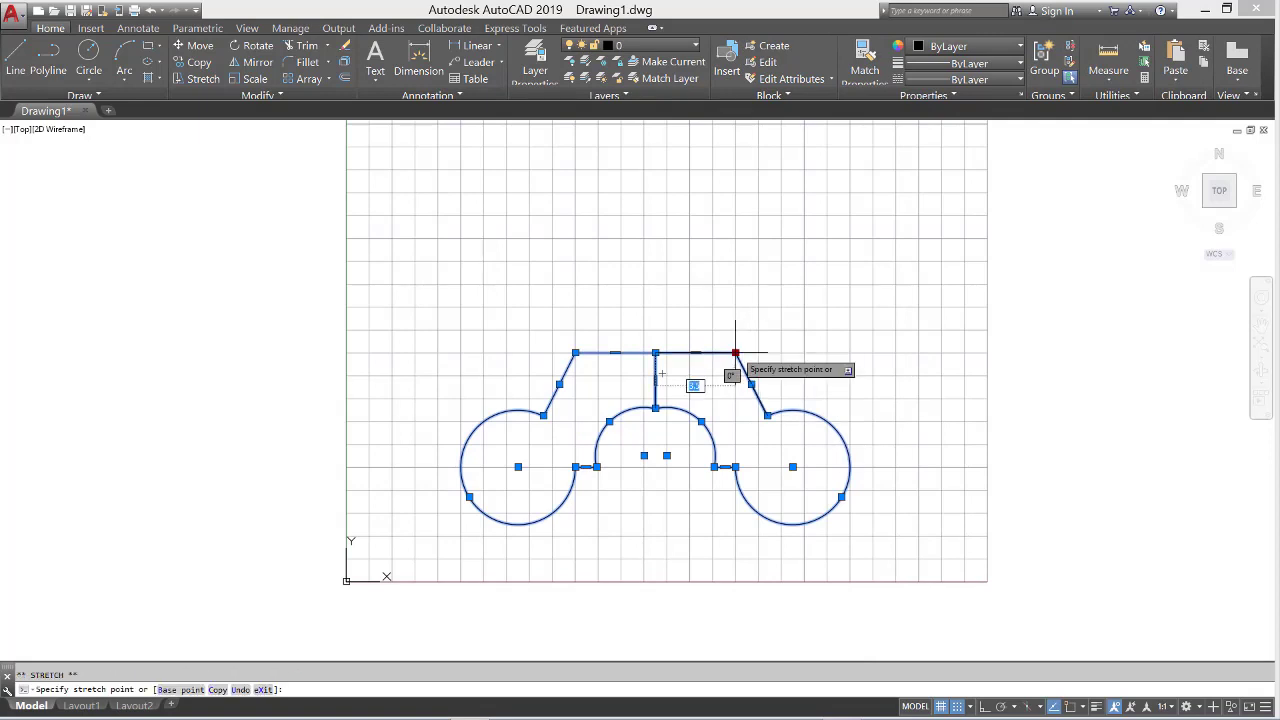
right_click(737, 353)
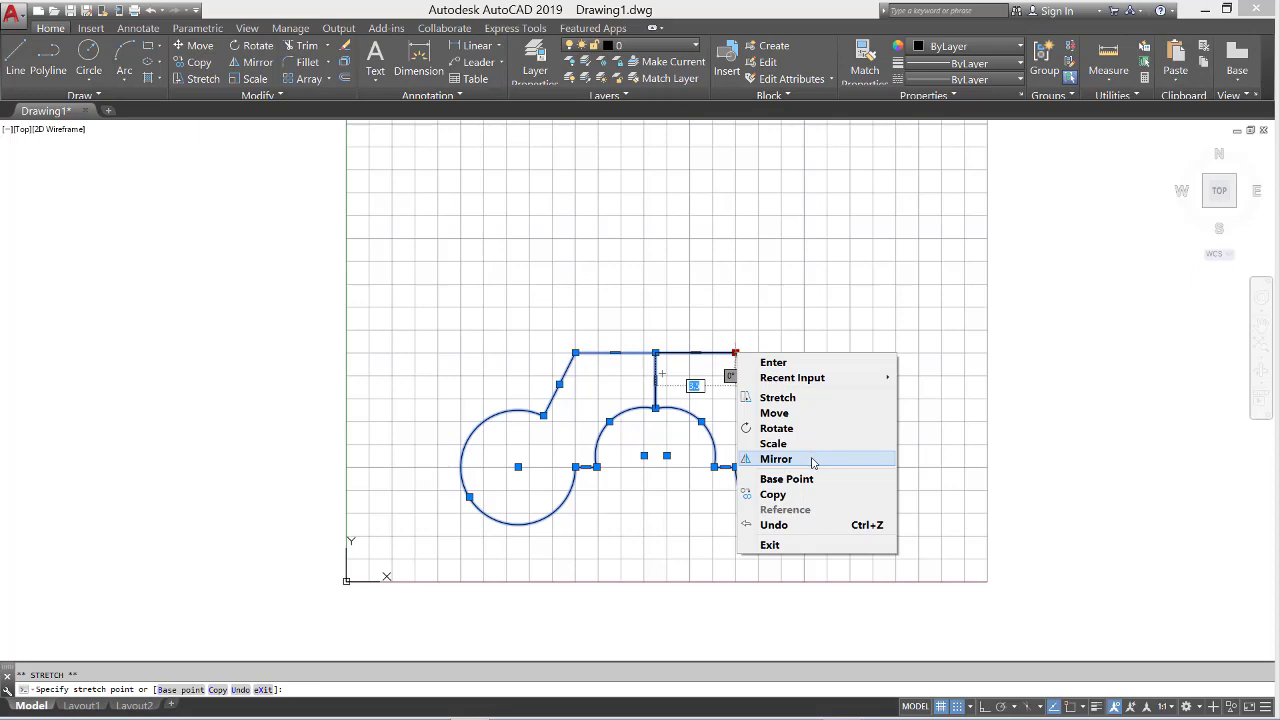
click(776, 459)
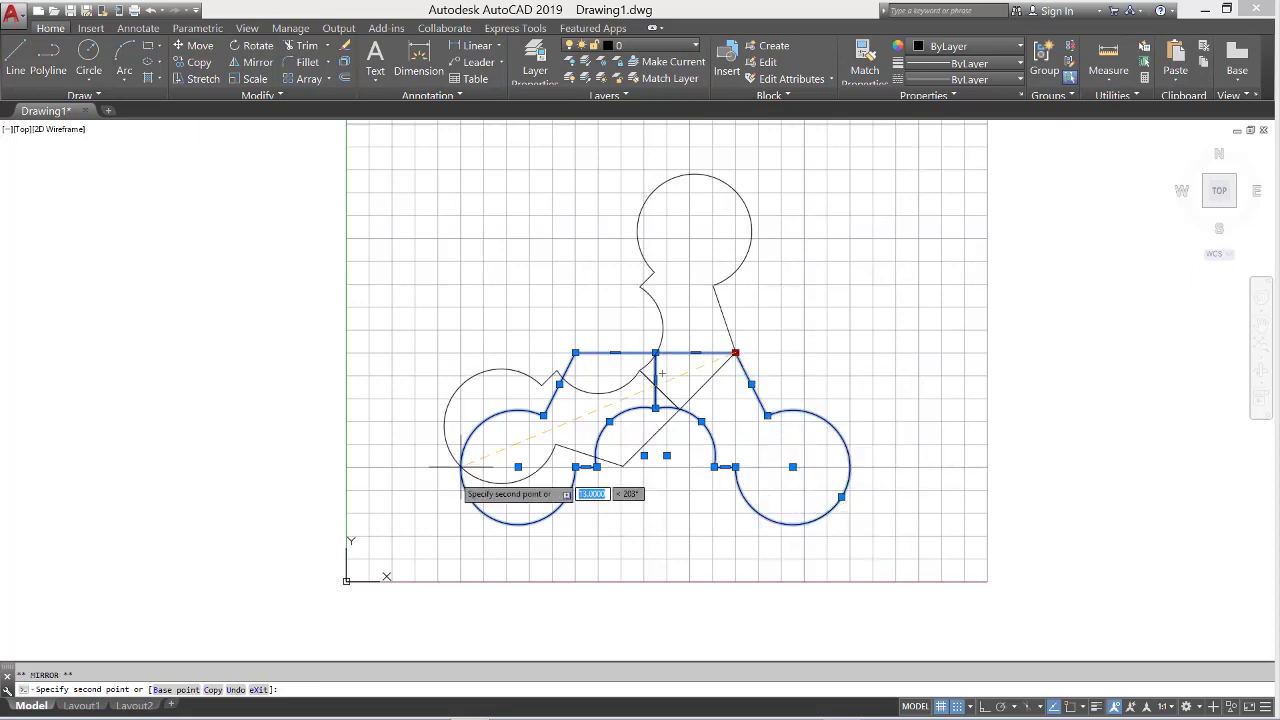
click(215, 690)
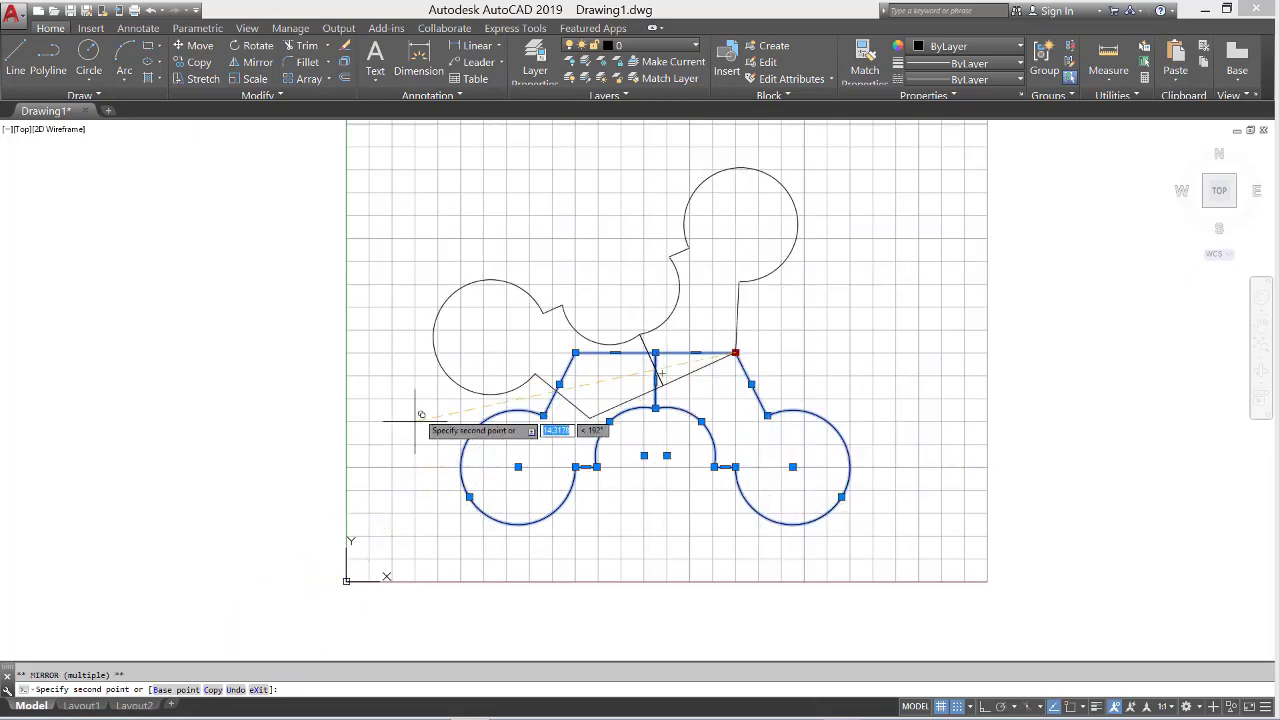
click(566, 353)
key(Escape)
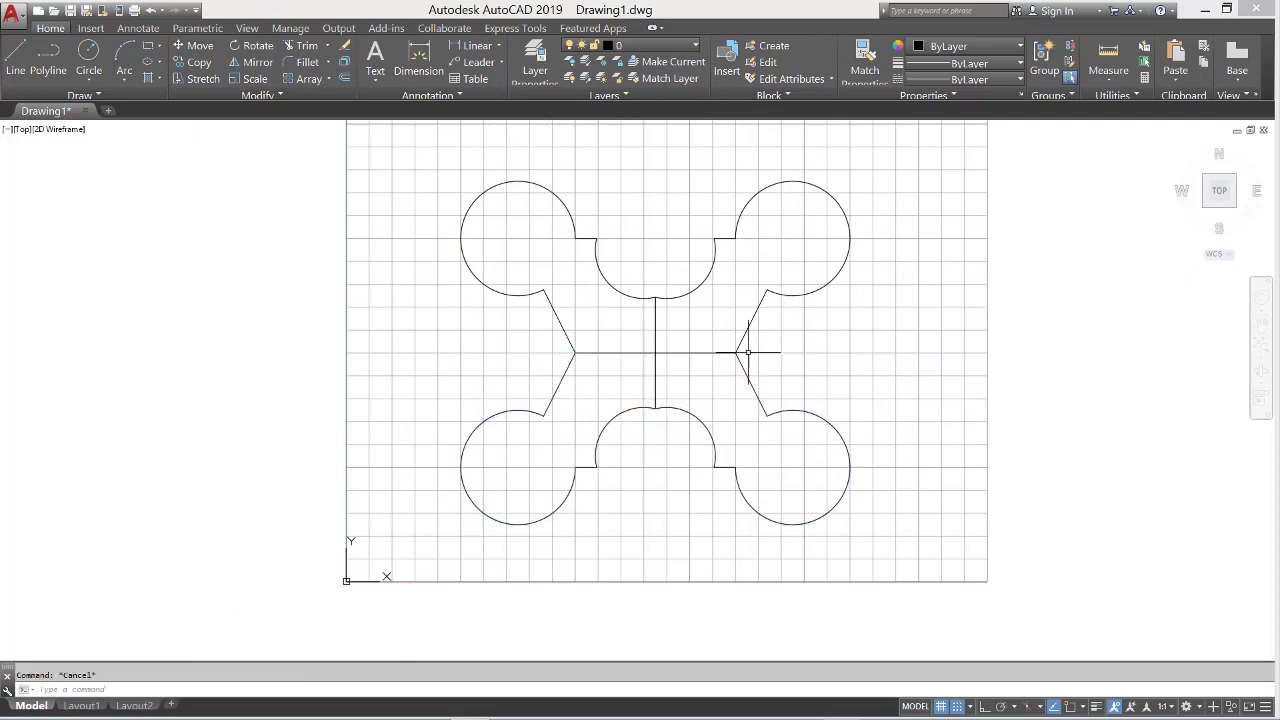
- Delete the crossing vertical and horizontal lines in the middle of the mirrored figure
scroll(693, 325, up, 2)
middle_drag(693, 325, 688, 339)
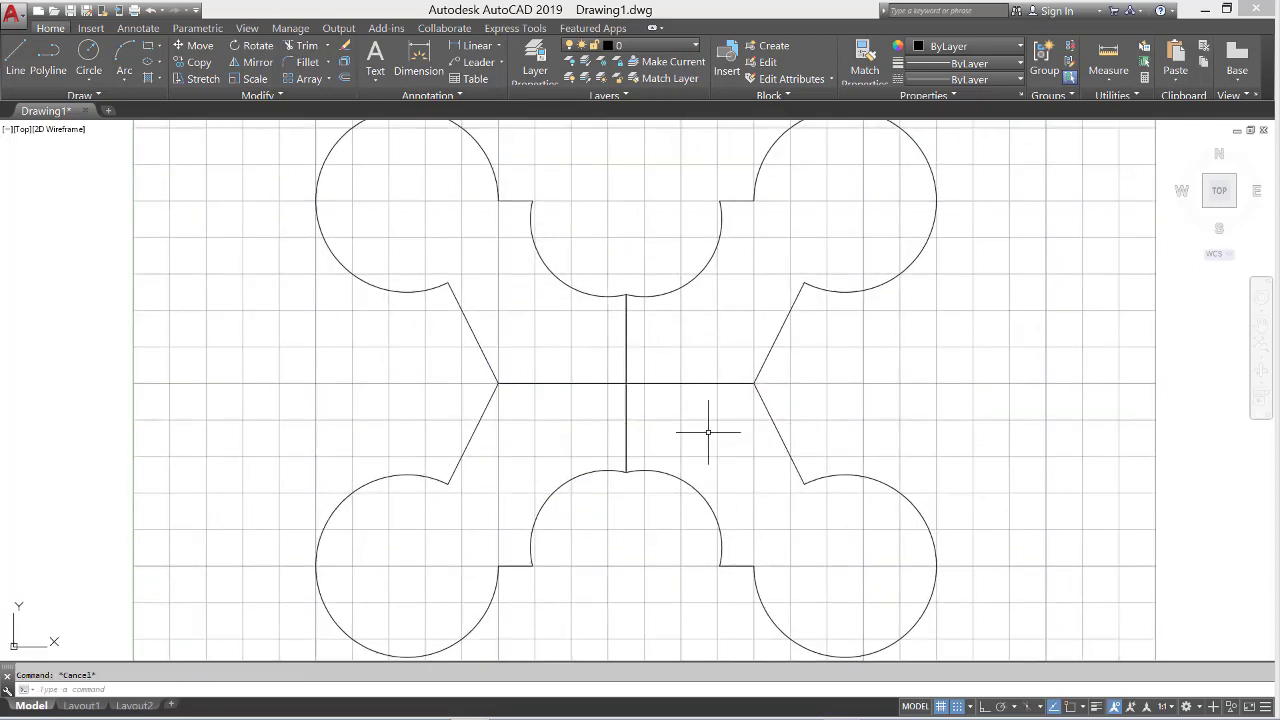
click(640, 383)
click(568, 326)
click(732, 437)
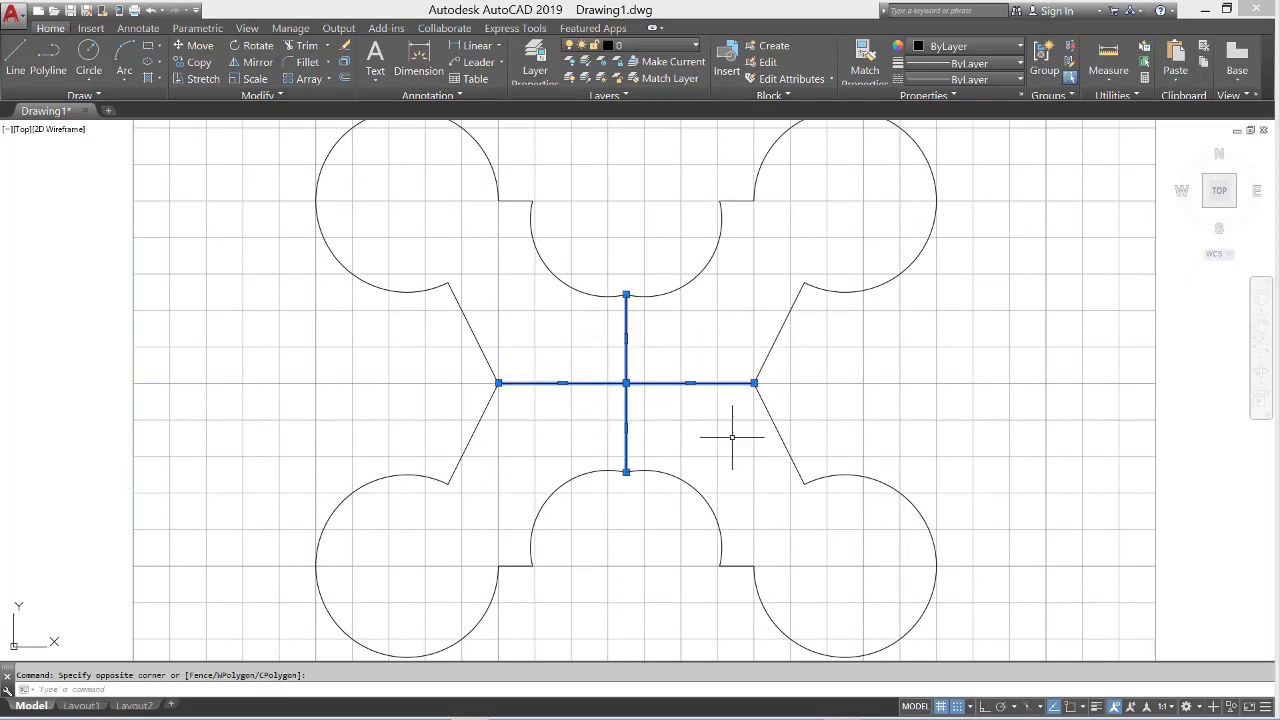
key(Delete)
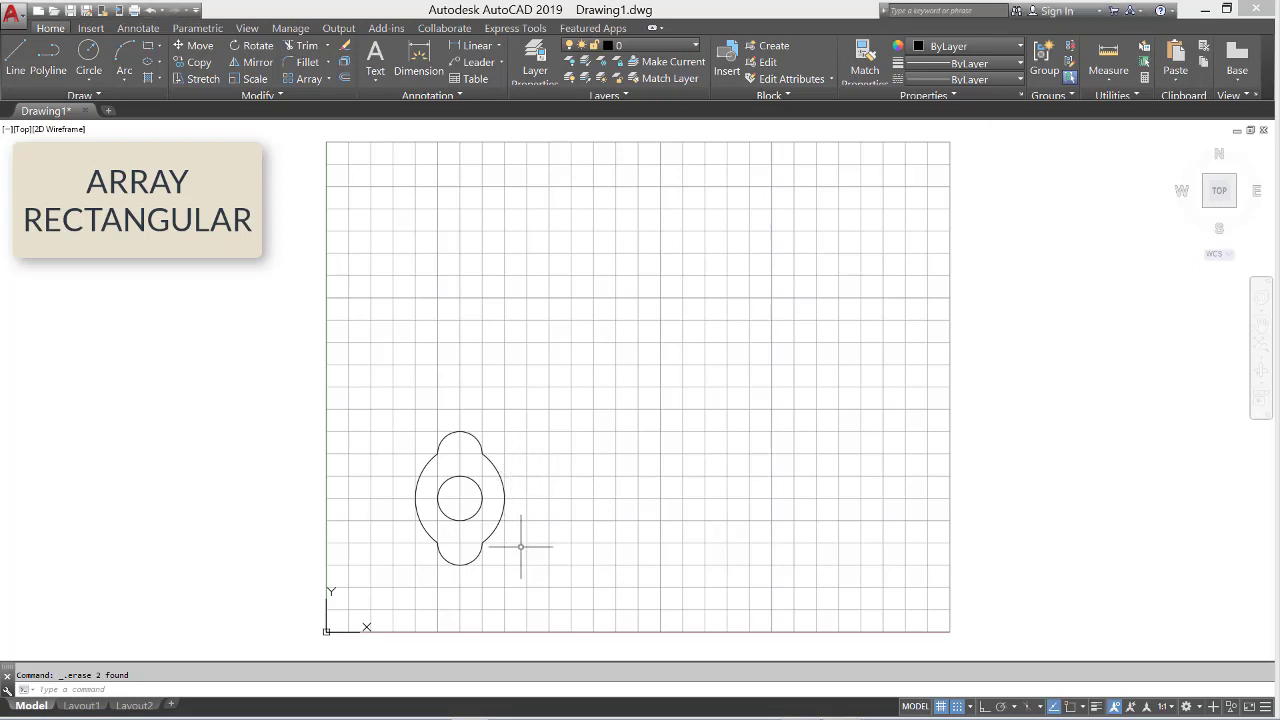
- Create a rectangular array of the lobed outline and its center circle with 4 columns and 3 rows
text(A)
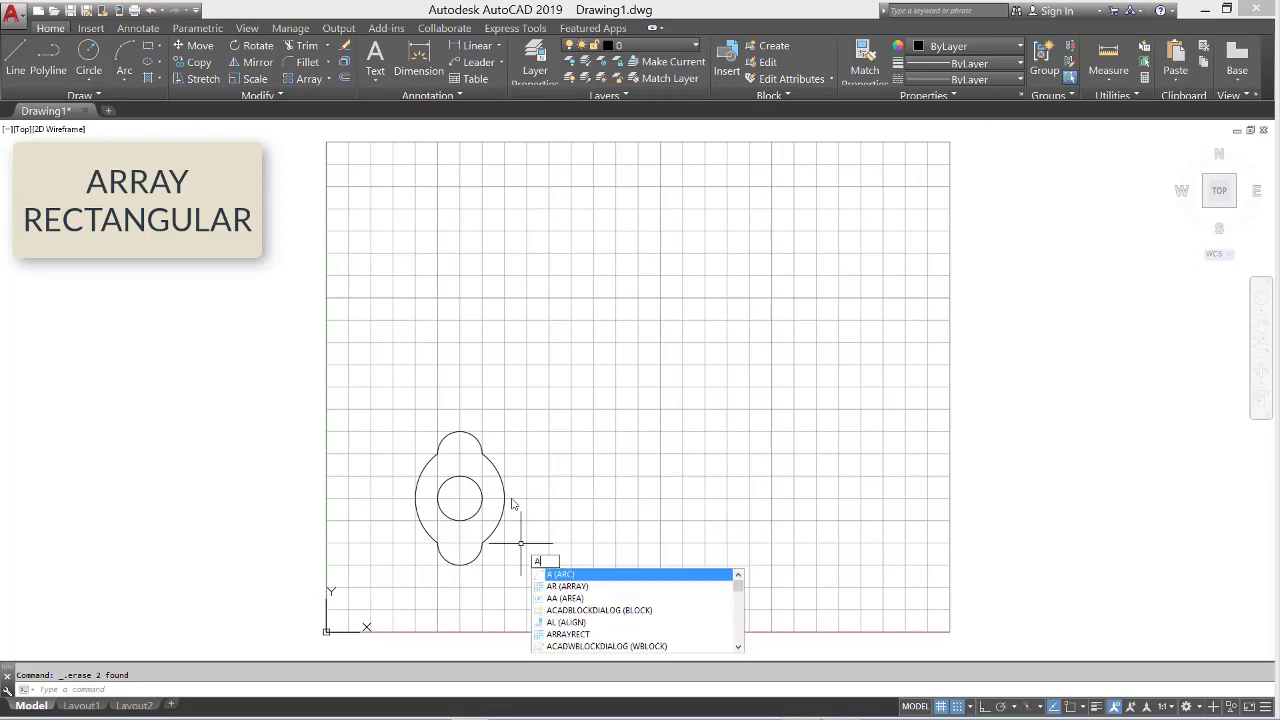
text(r)
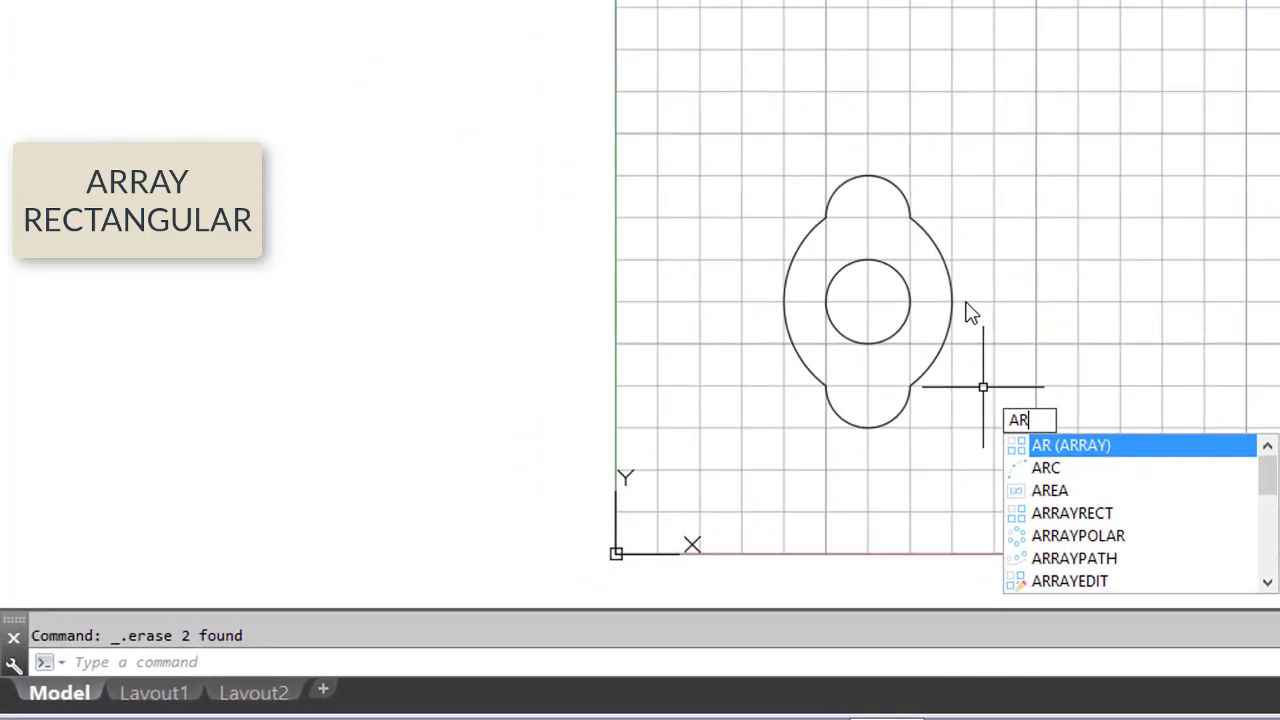
key(Return)
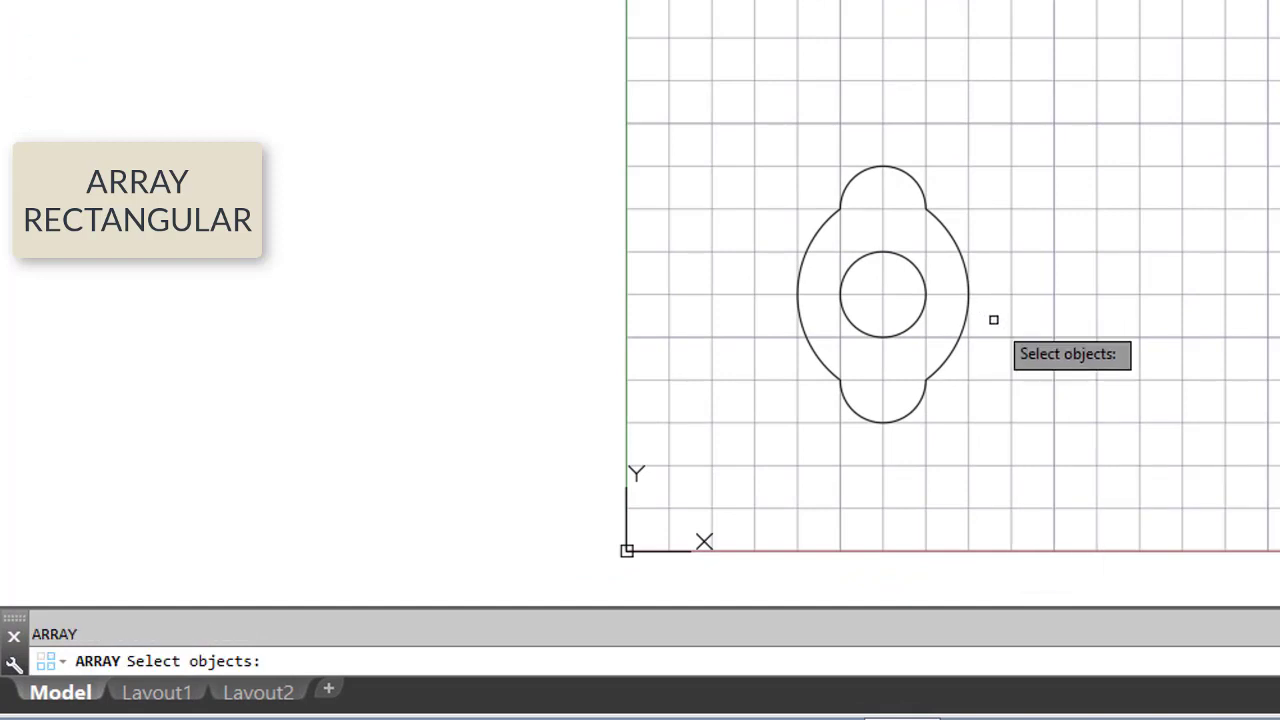
click(994, 318)
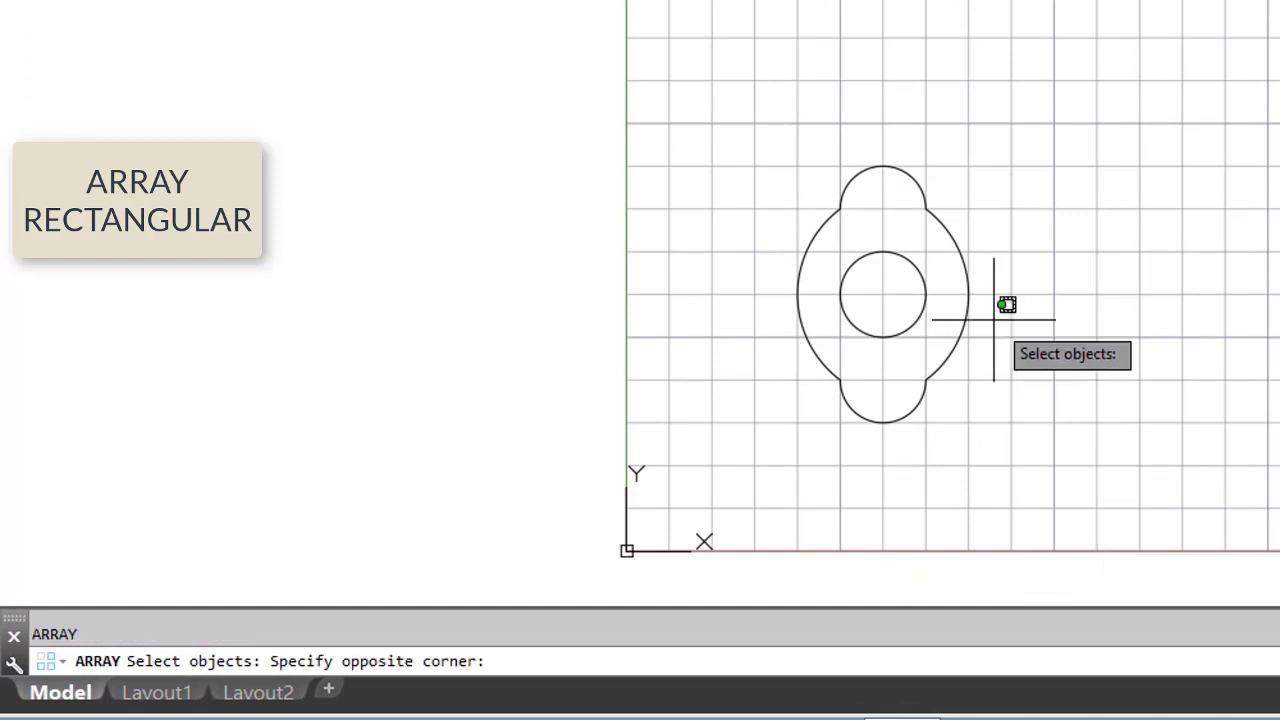
click(877, 235)
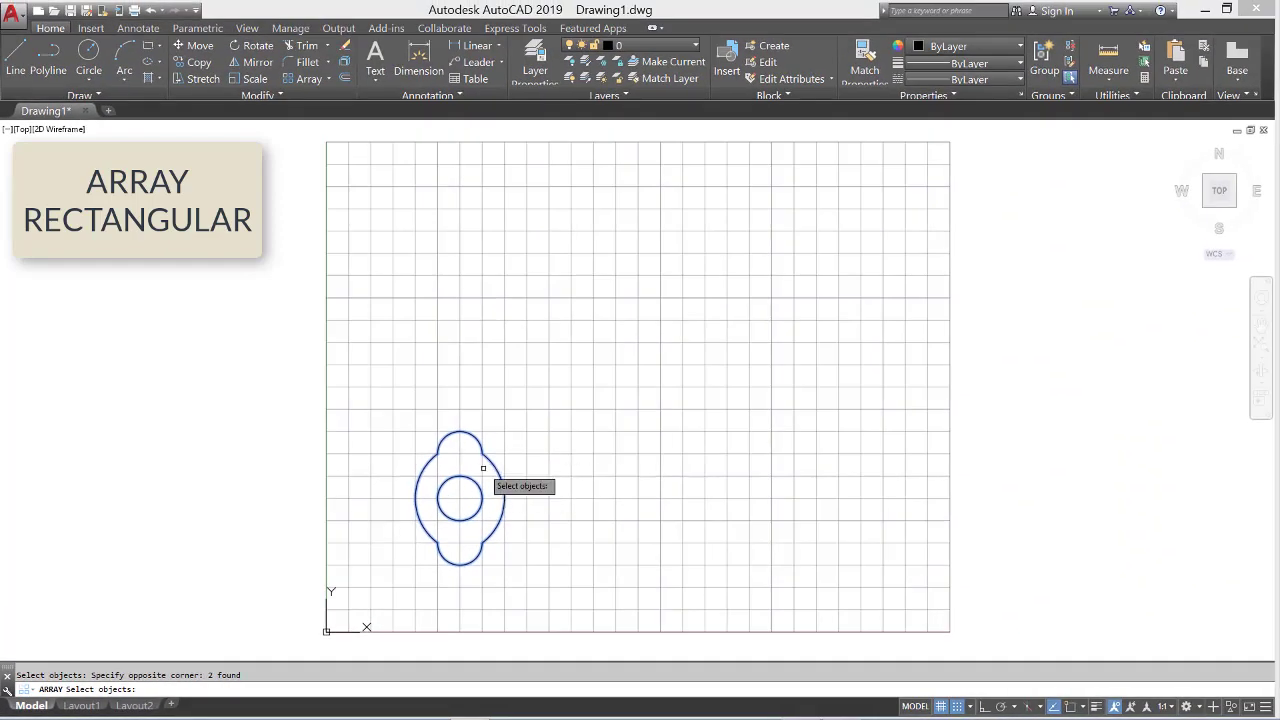
key(Return)
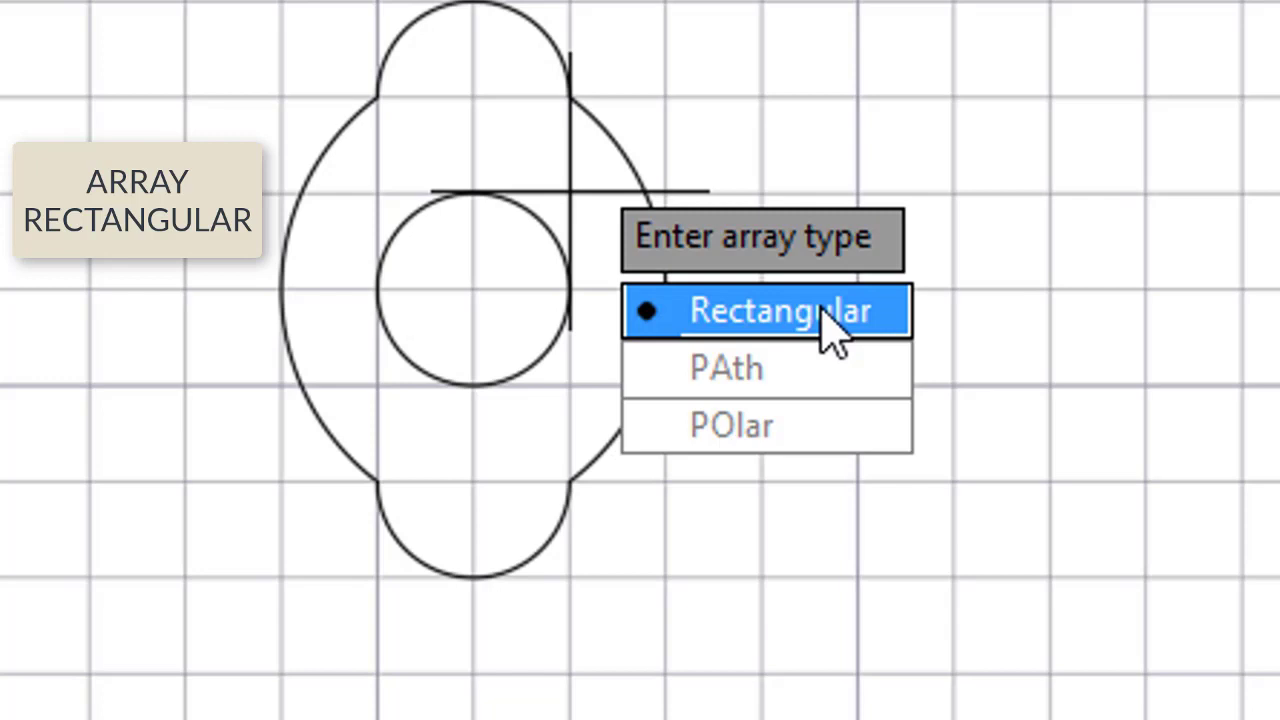
click(820, 313)
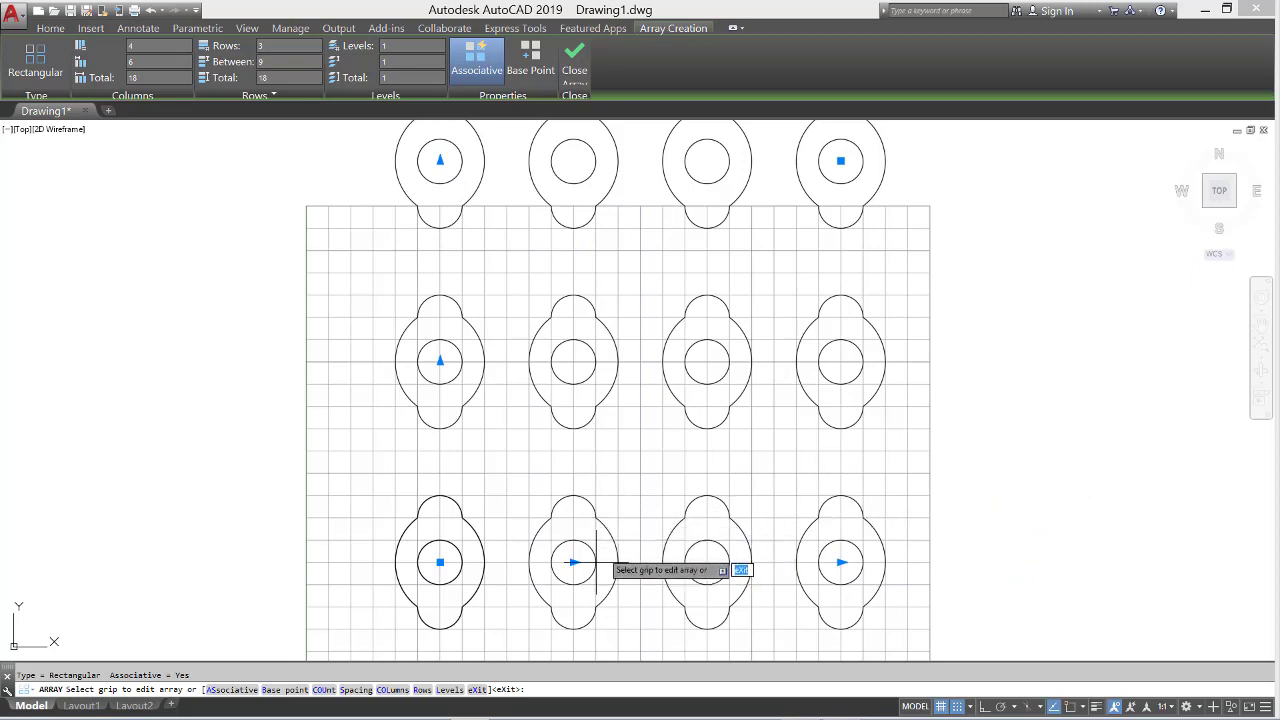
key(Escape)
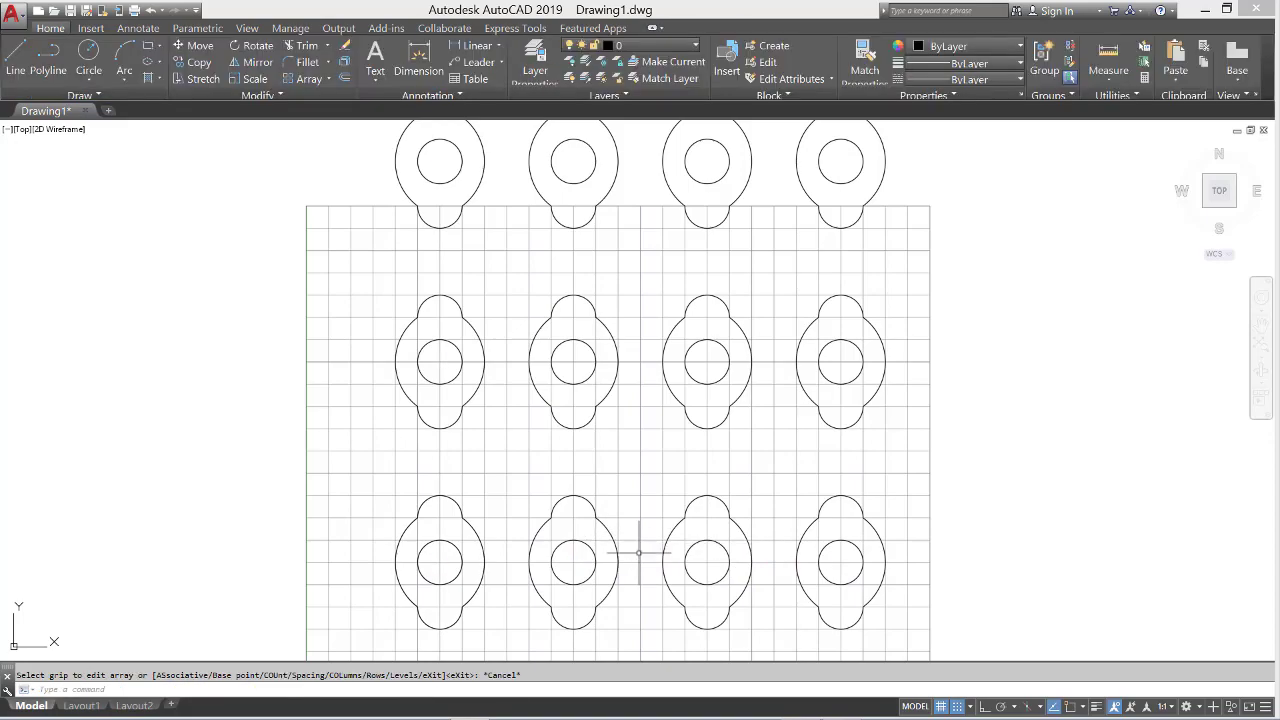
- Set the array's column spacing to 3 and reduce its row spacing so neighboring rows touch end to end
click(638, 552)
click(573, 562)
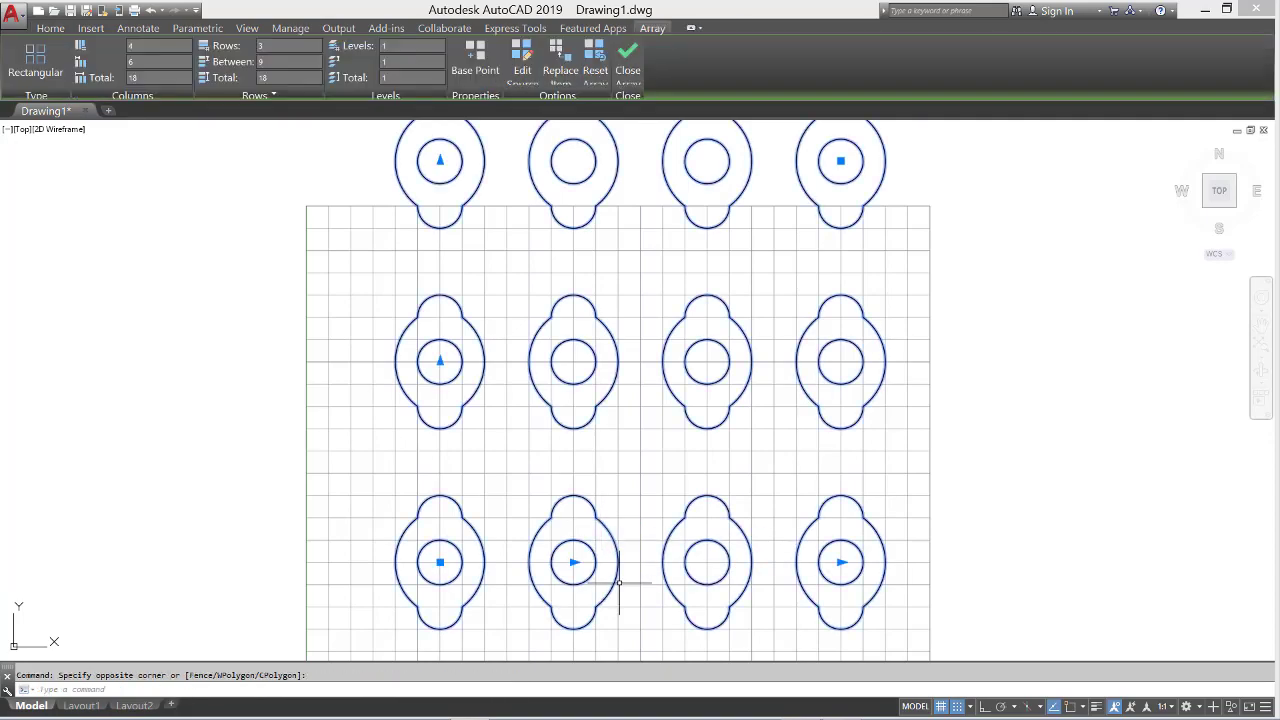
click(573, 562)
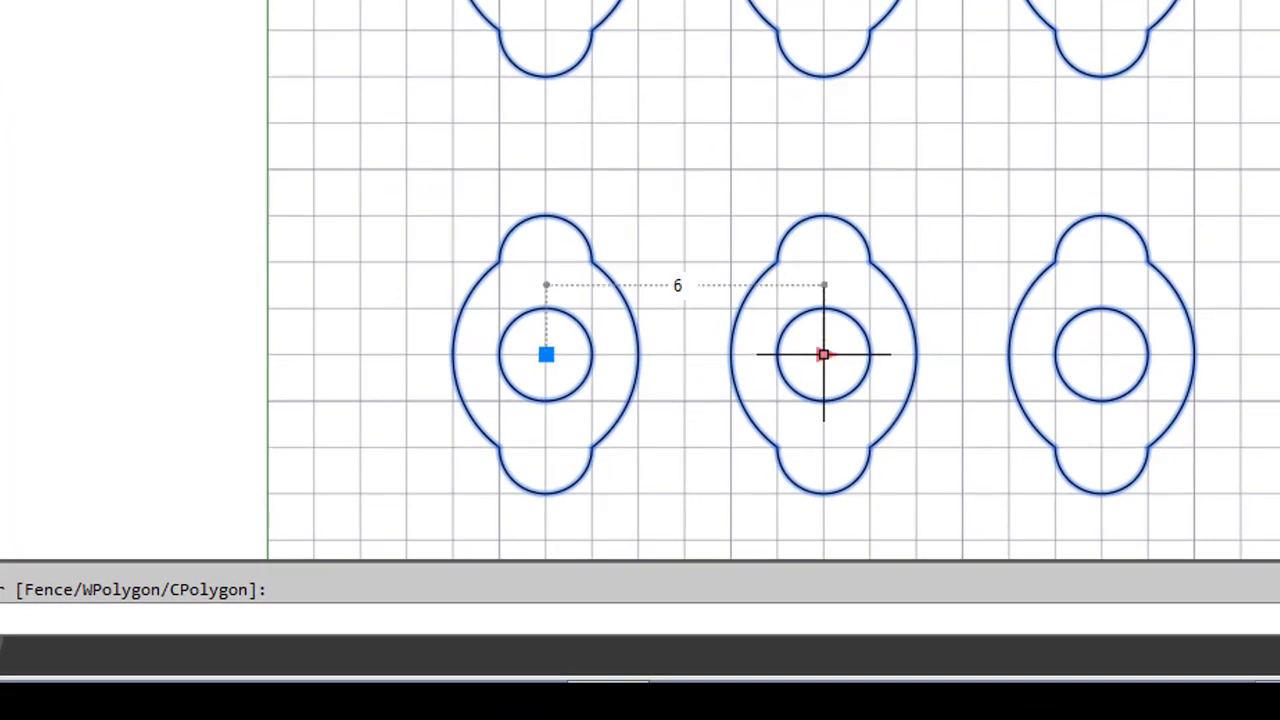
click(823, 354)
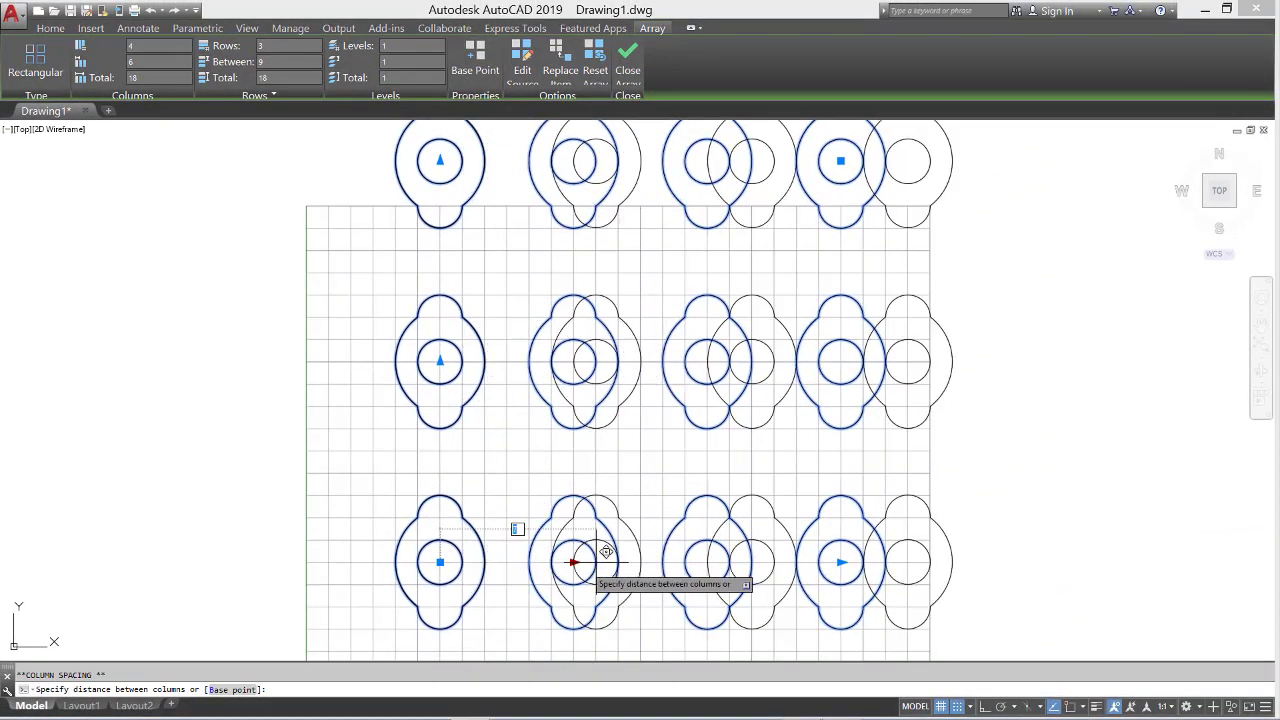
click(516, 551)
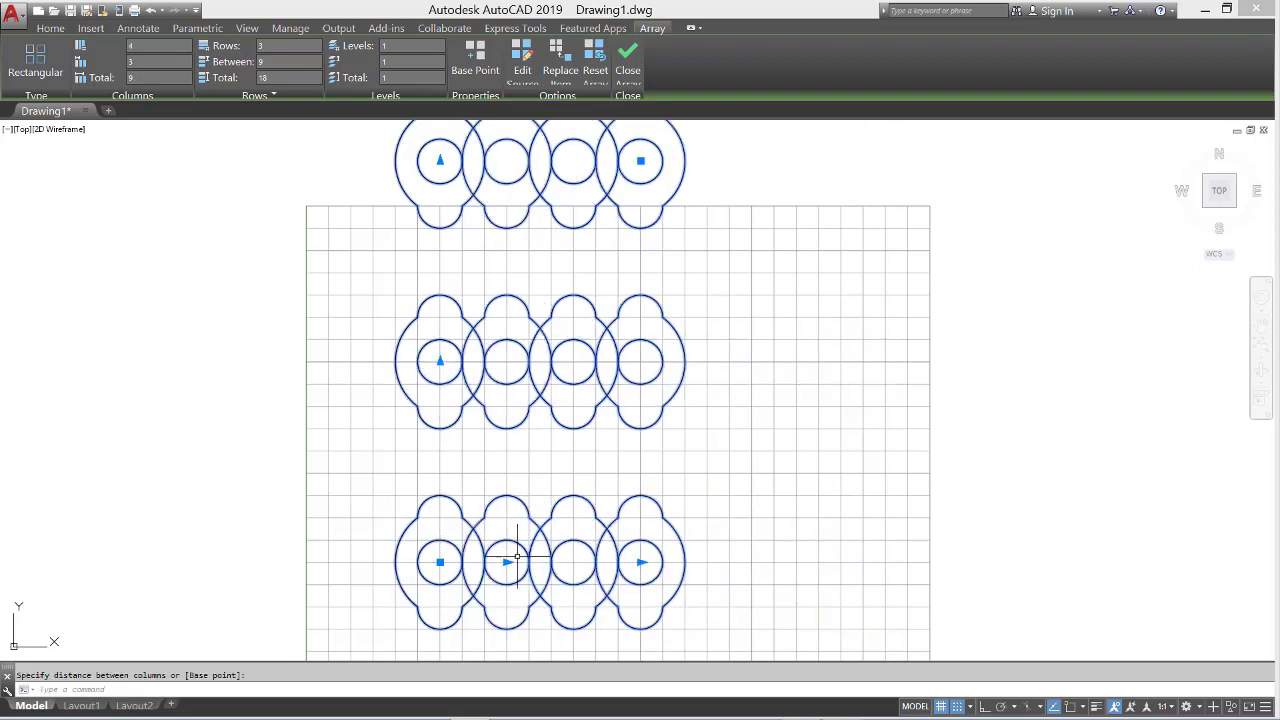
click(440, 362)
click(440, 428)
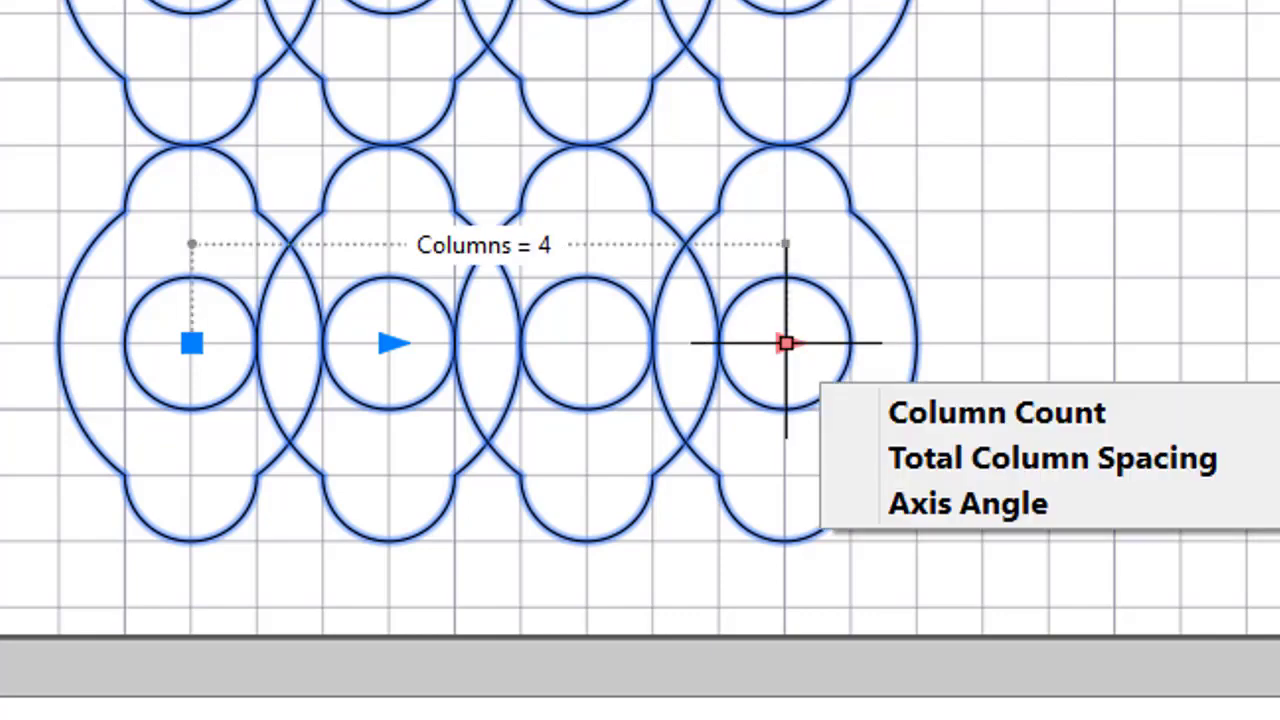
- Increase the rectangular array's column count to 6, and further to 7, keeping the same column spacing
click(786, 343)
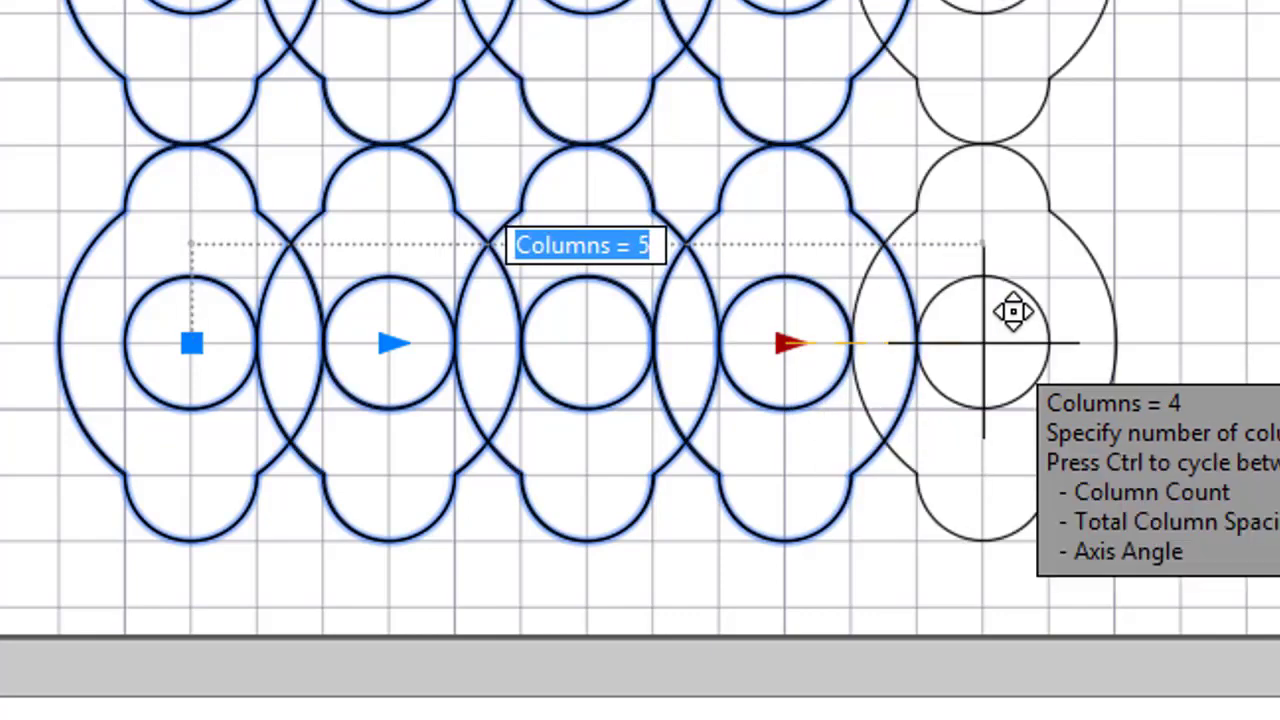
click(1188, 343)
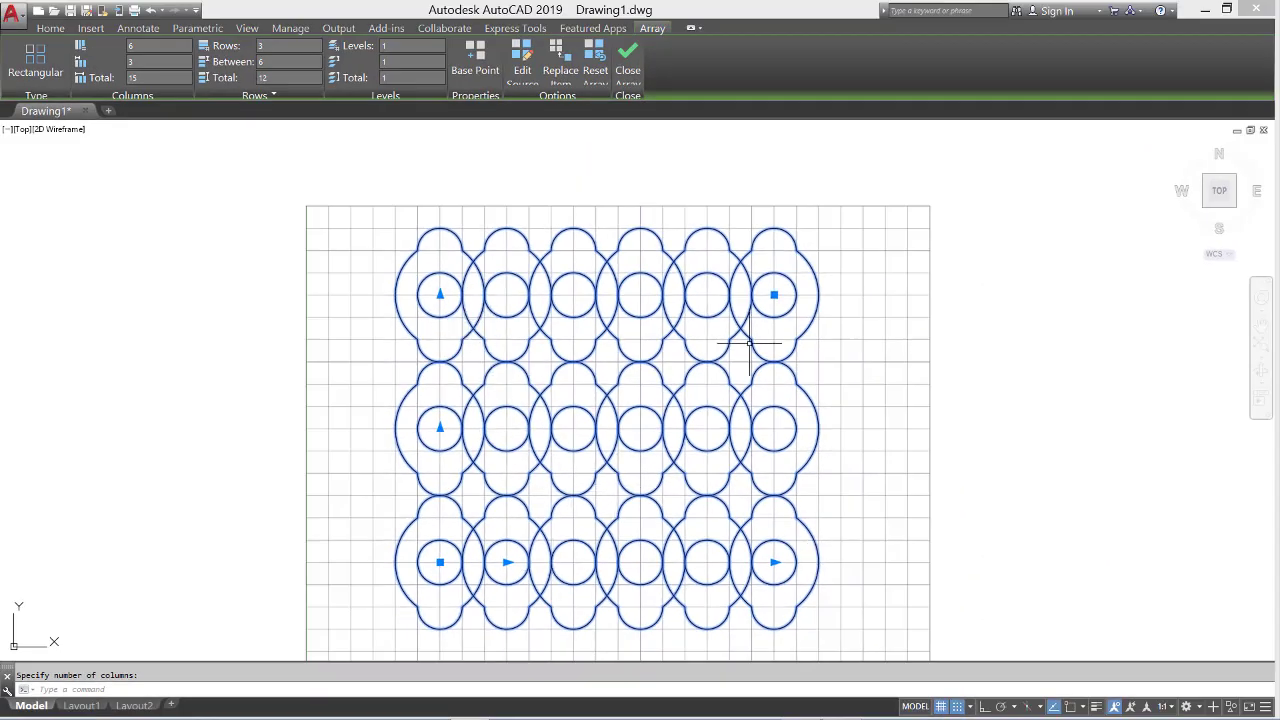
click(775, 562)
click(830, 552)
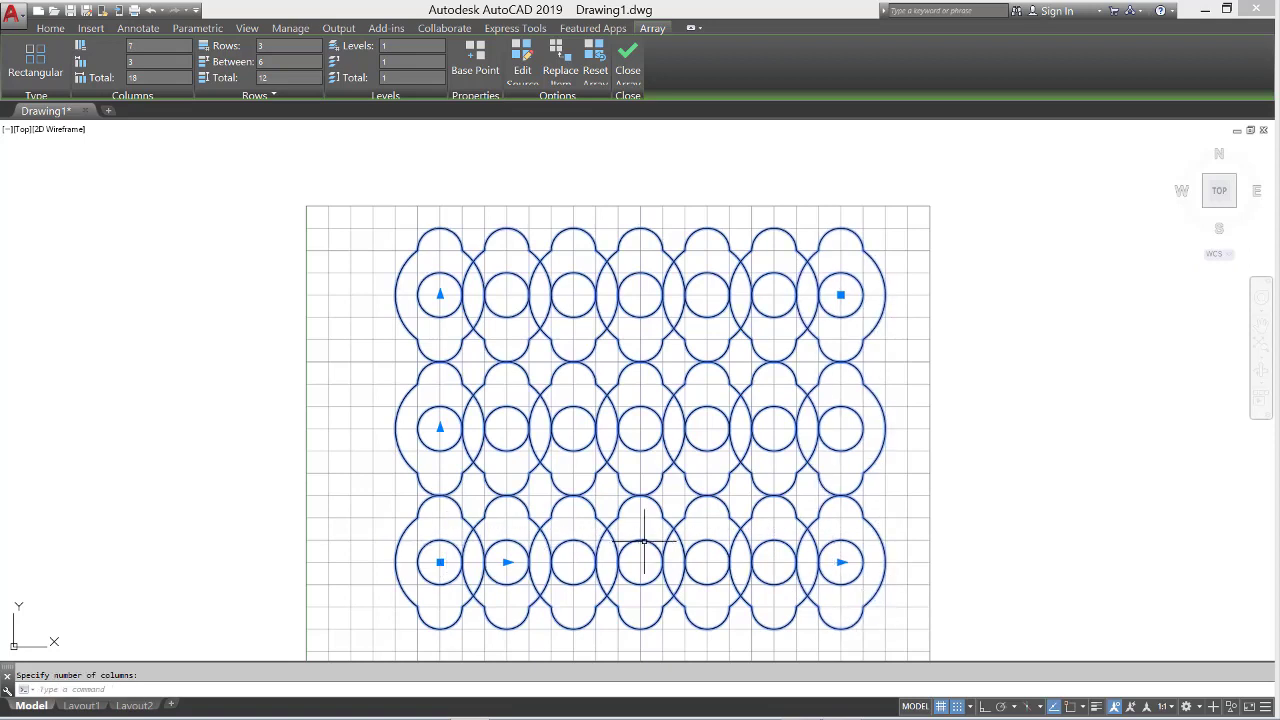
- Reduce the rectangular array of lobed figures to 2 rows
mouse_move(440, 294)
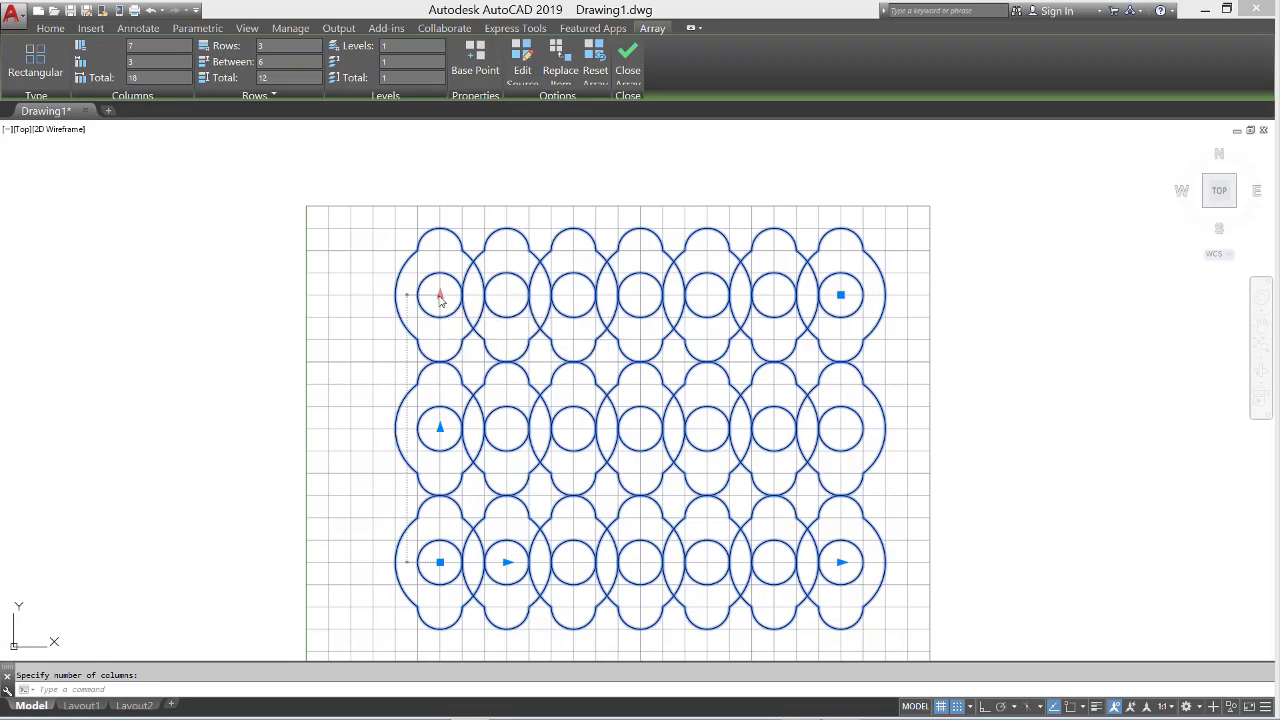
click(440, 294)
click(441, 428)
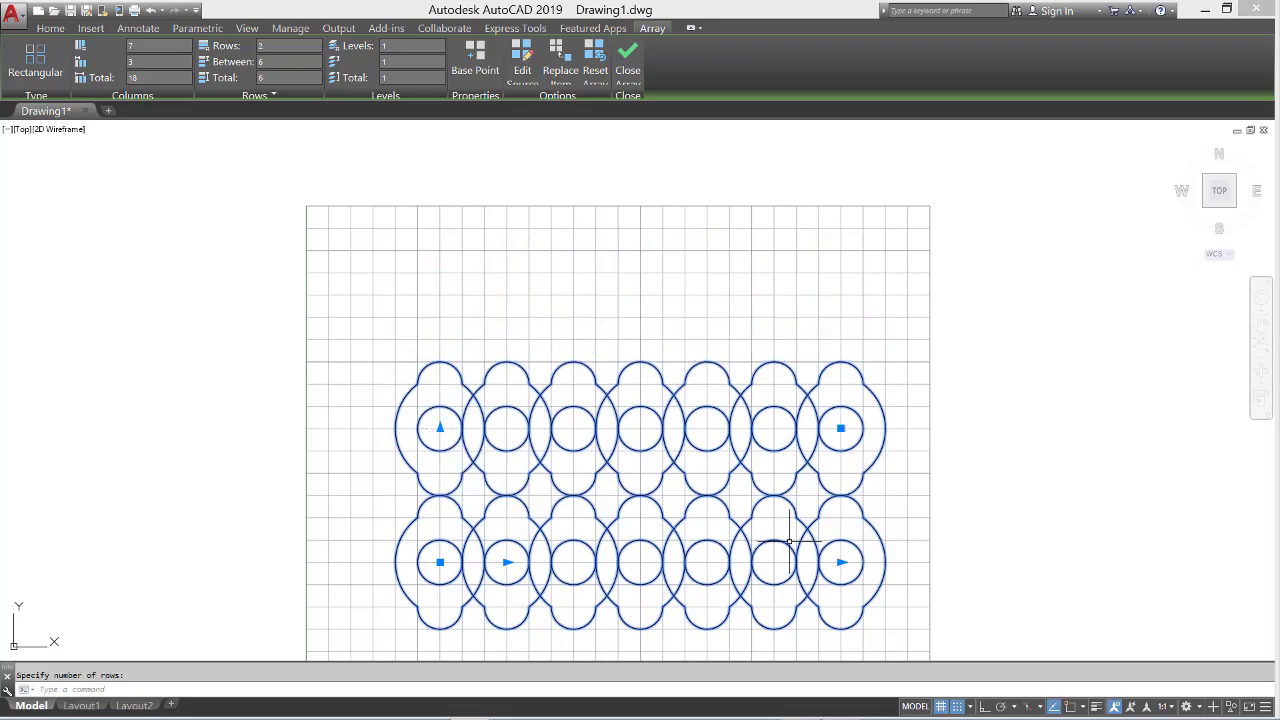
- Try extending the rectangular array upward to 4 rows
click(440, 428)
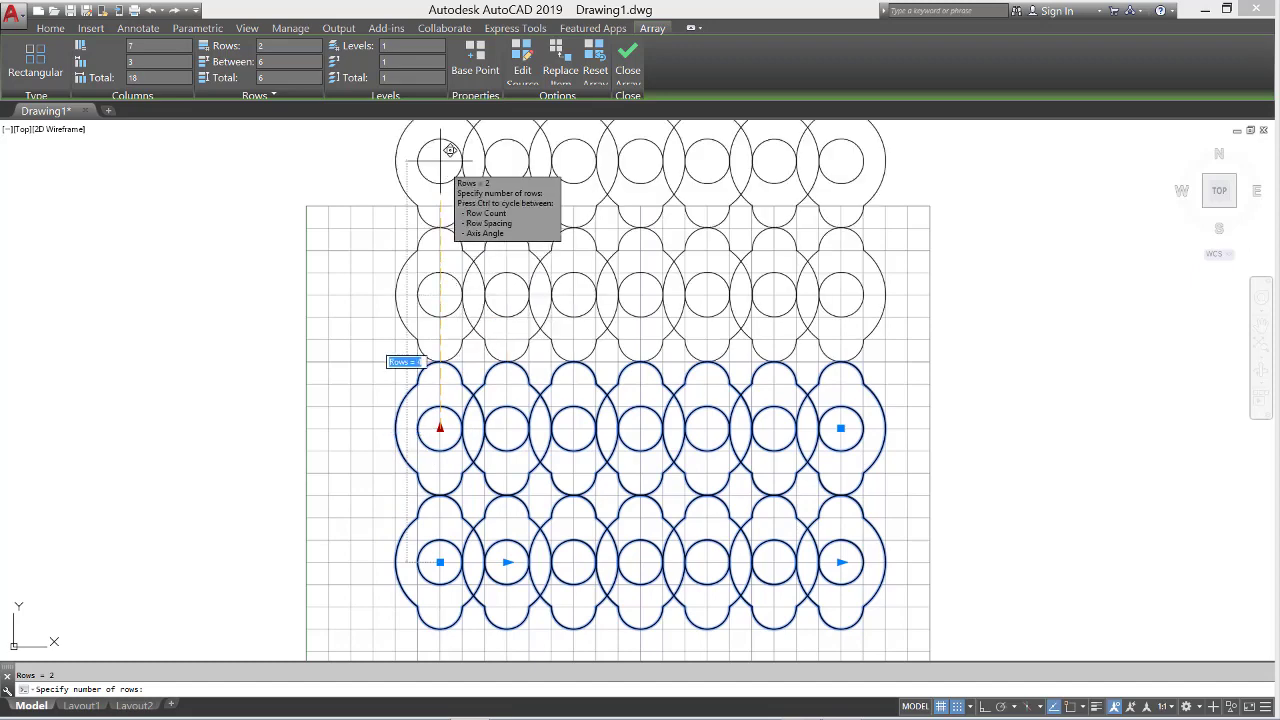
key(F1)
key(Escape)
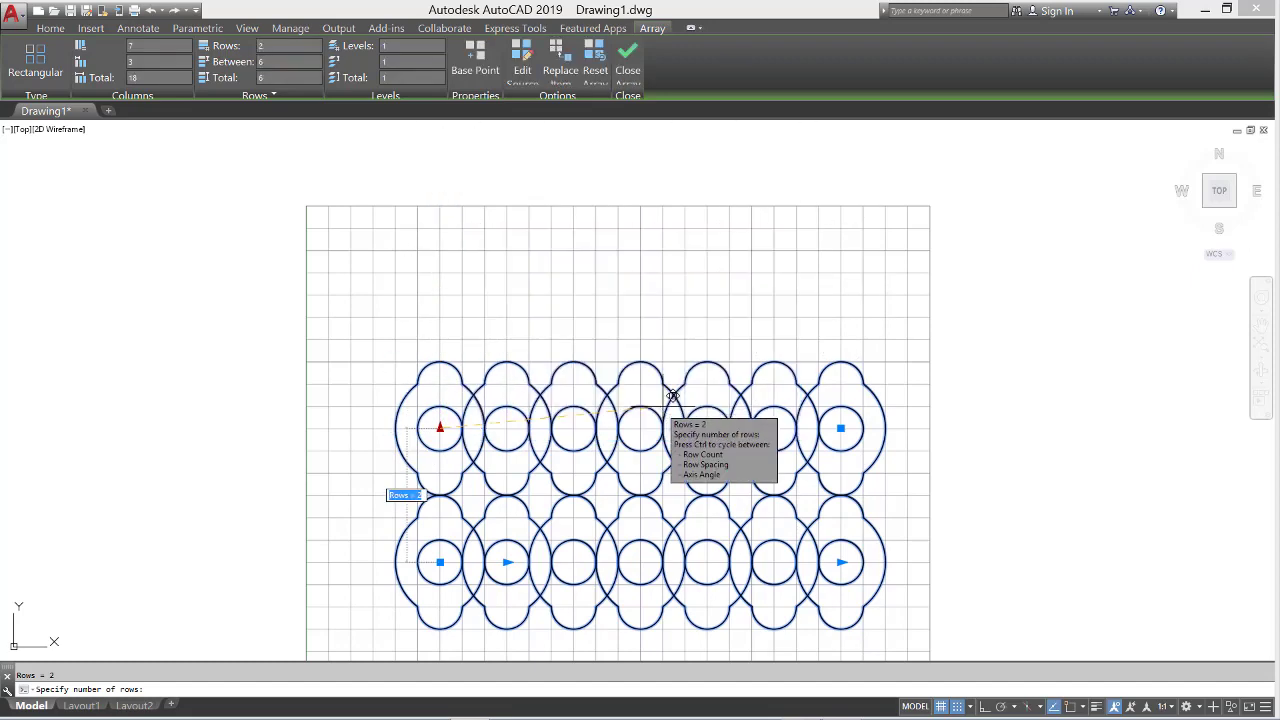
scroll(700, 440, up, 3)
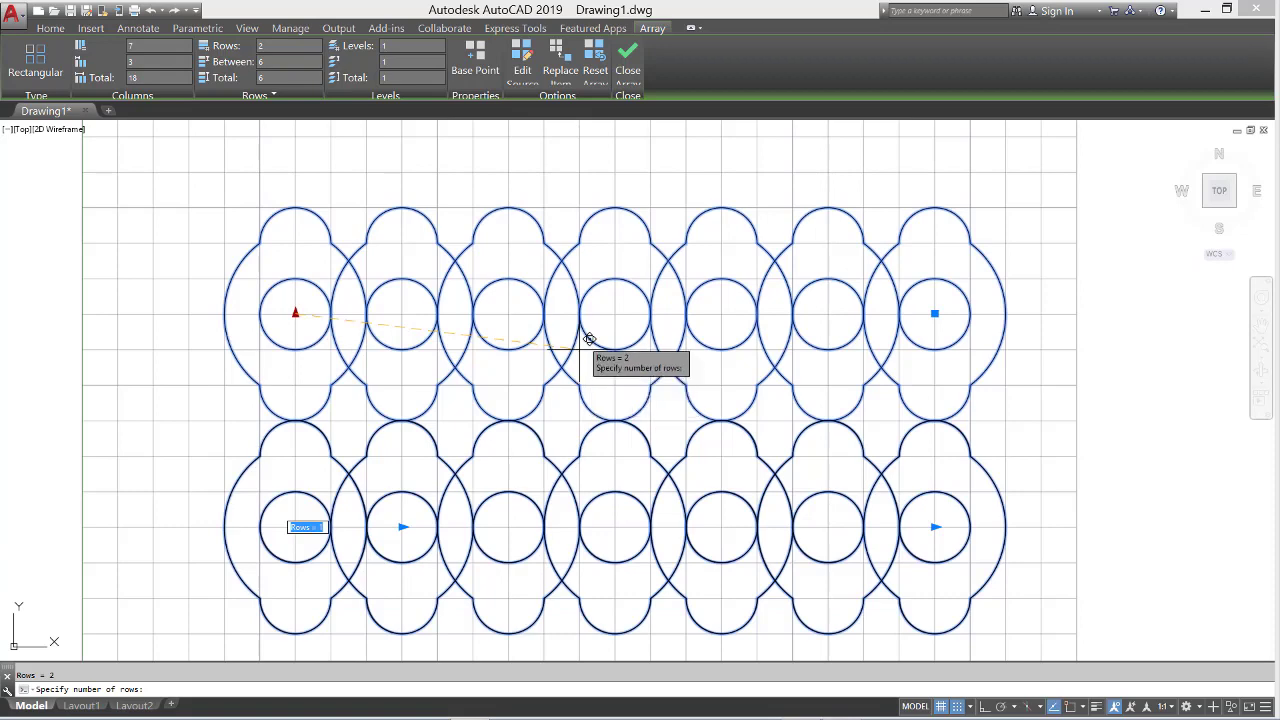
middle_drag(590, 338, 593, 320)
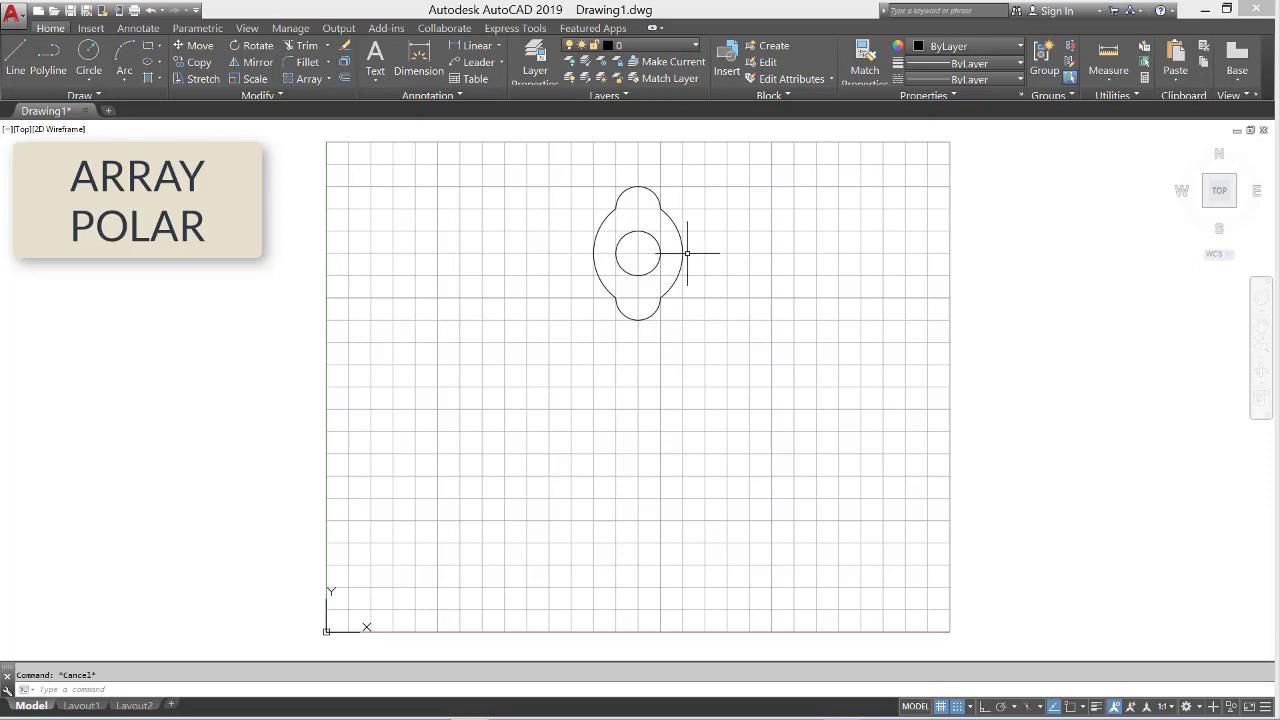
- Create a polar array of the lobed outline and its center circle around the point 14,12 below the figure
text(array)
key(Return)
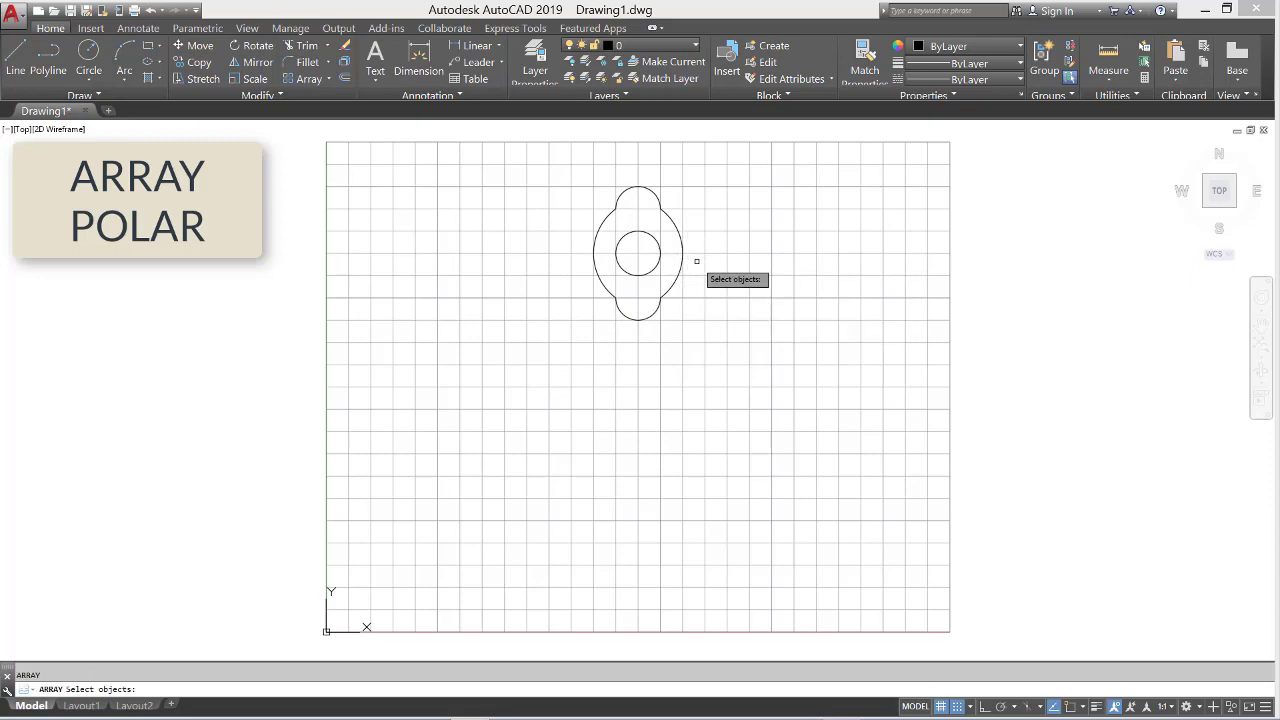
click(696, 262)
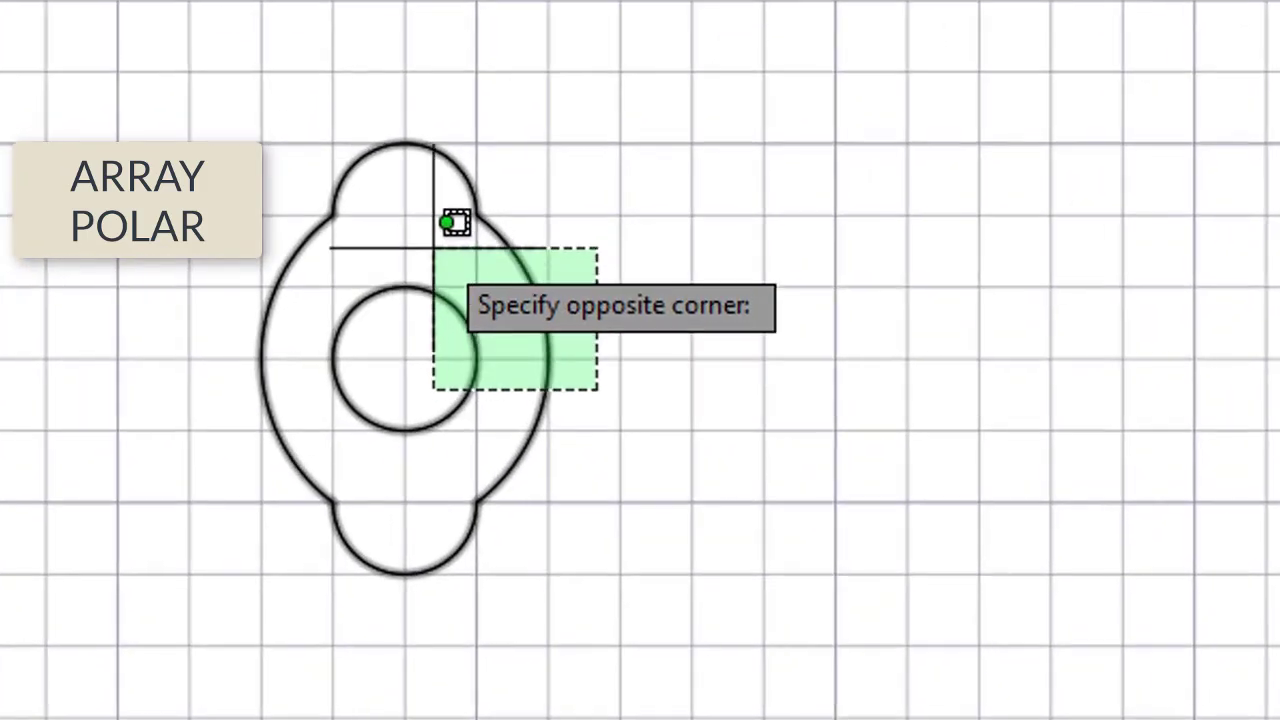
click(434, 245)
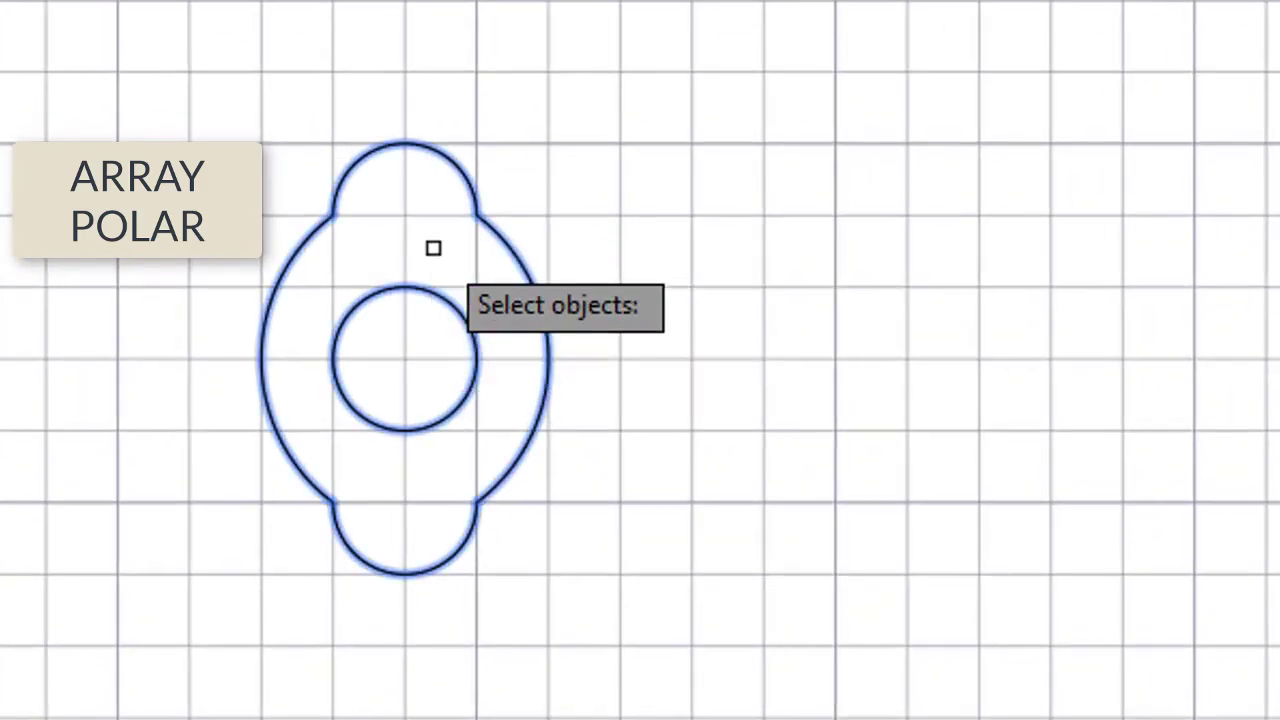
key(Return)
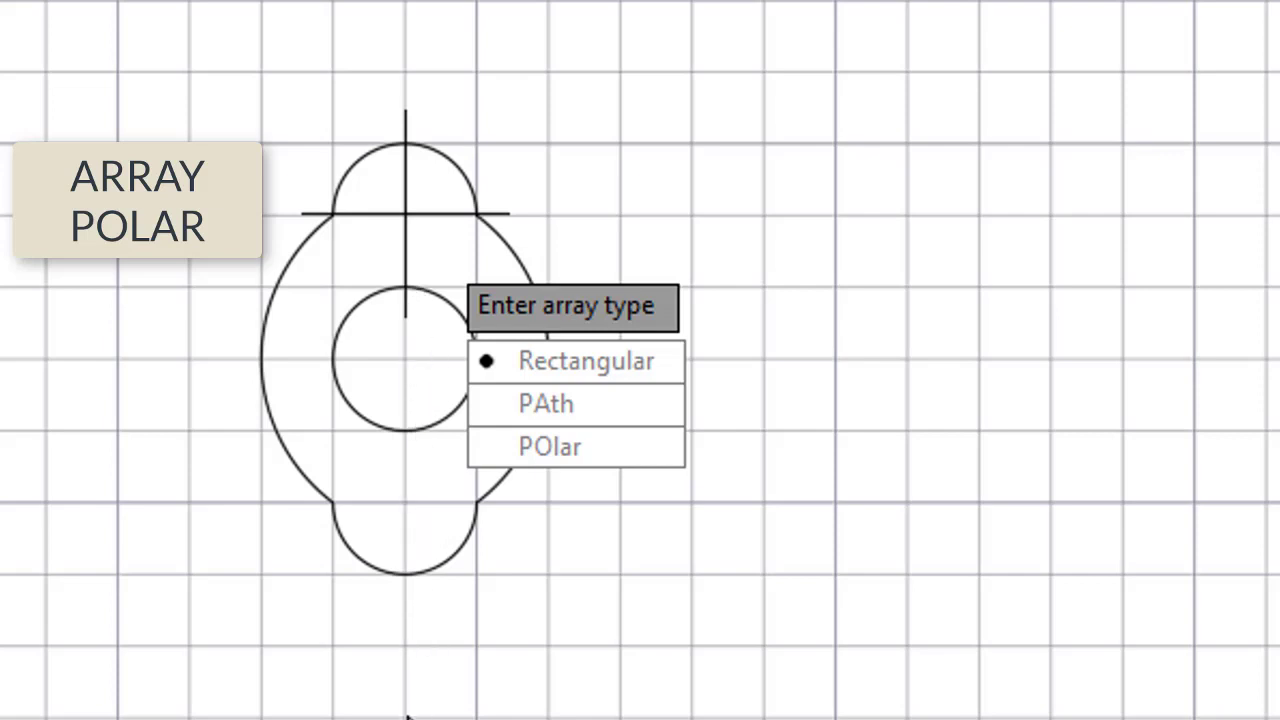
click(592, 447)
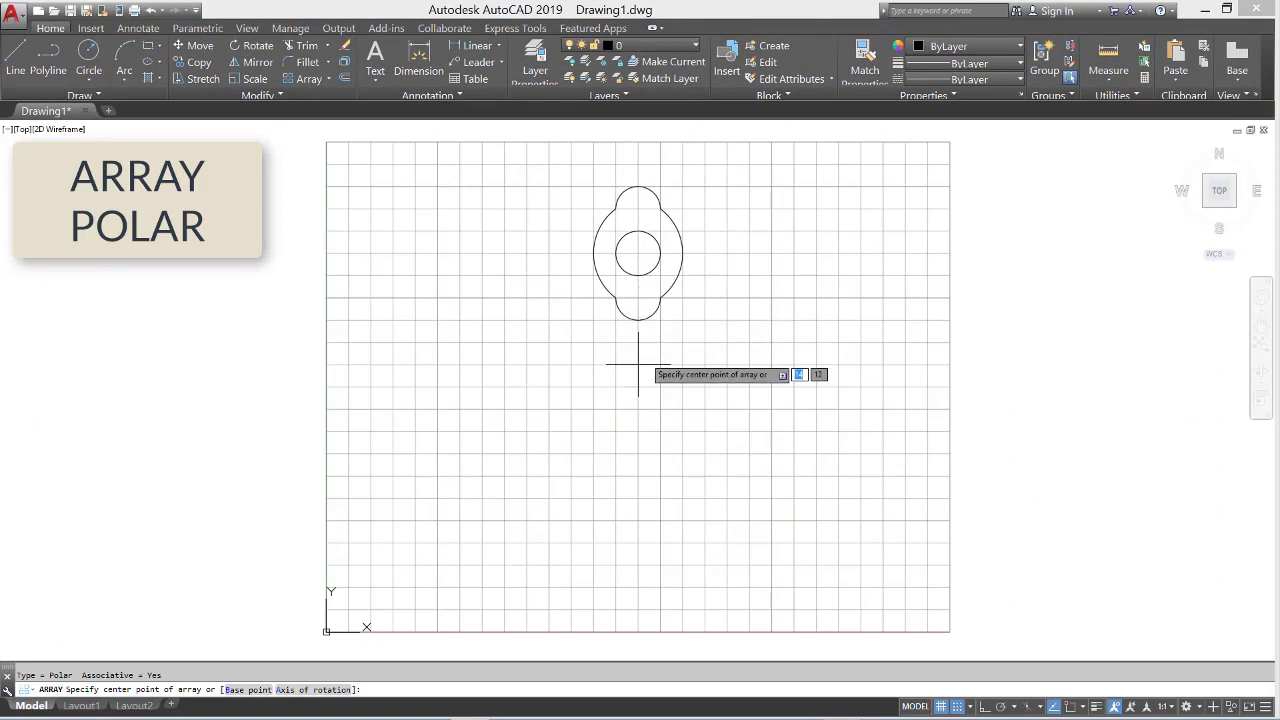
click(638, 364)
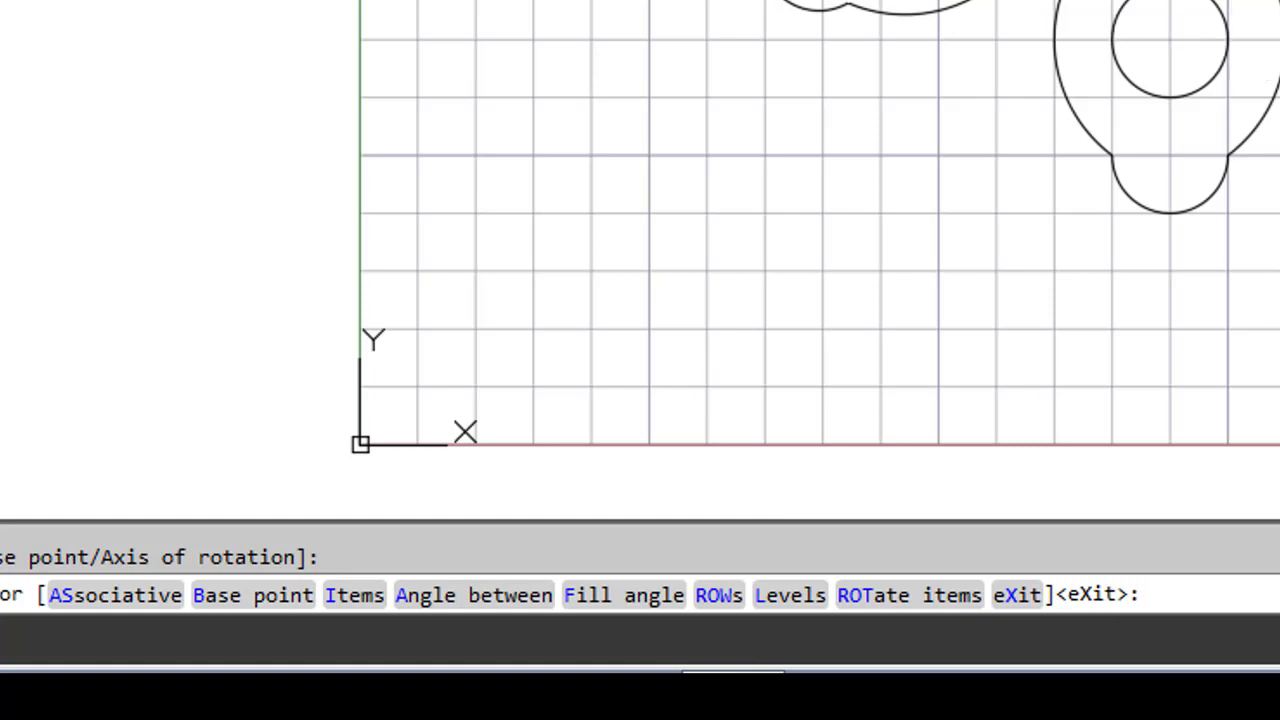
- Set the polar array to 12 items with a fill angle of 180 degrees
click(362, 596)
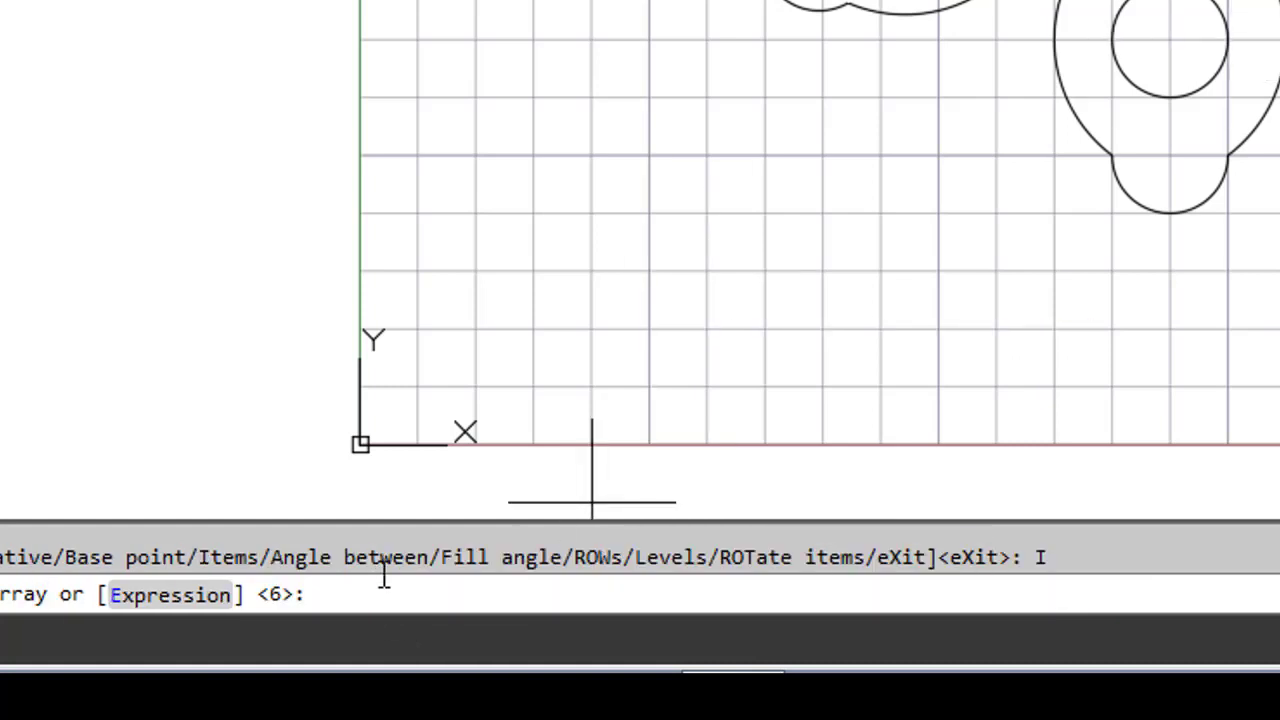
text(12)
key(Return)
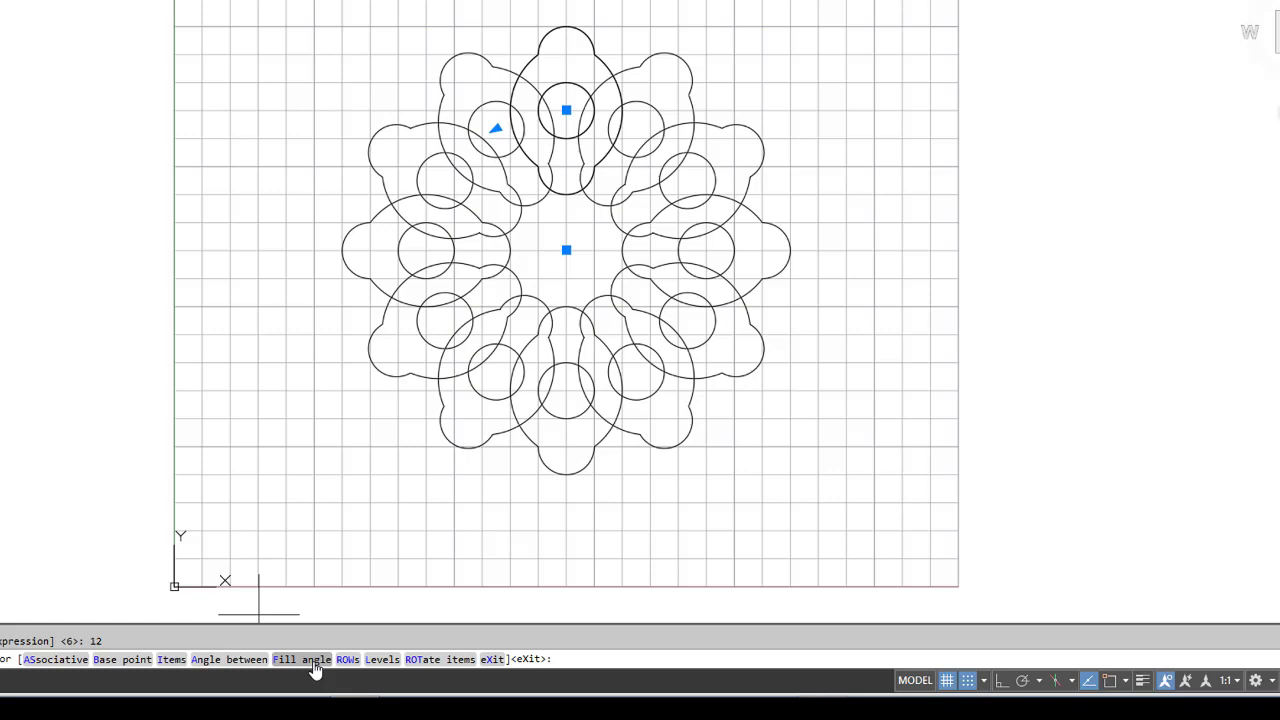
click(313, 664)
text(180)
key(Return)
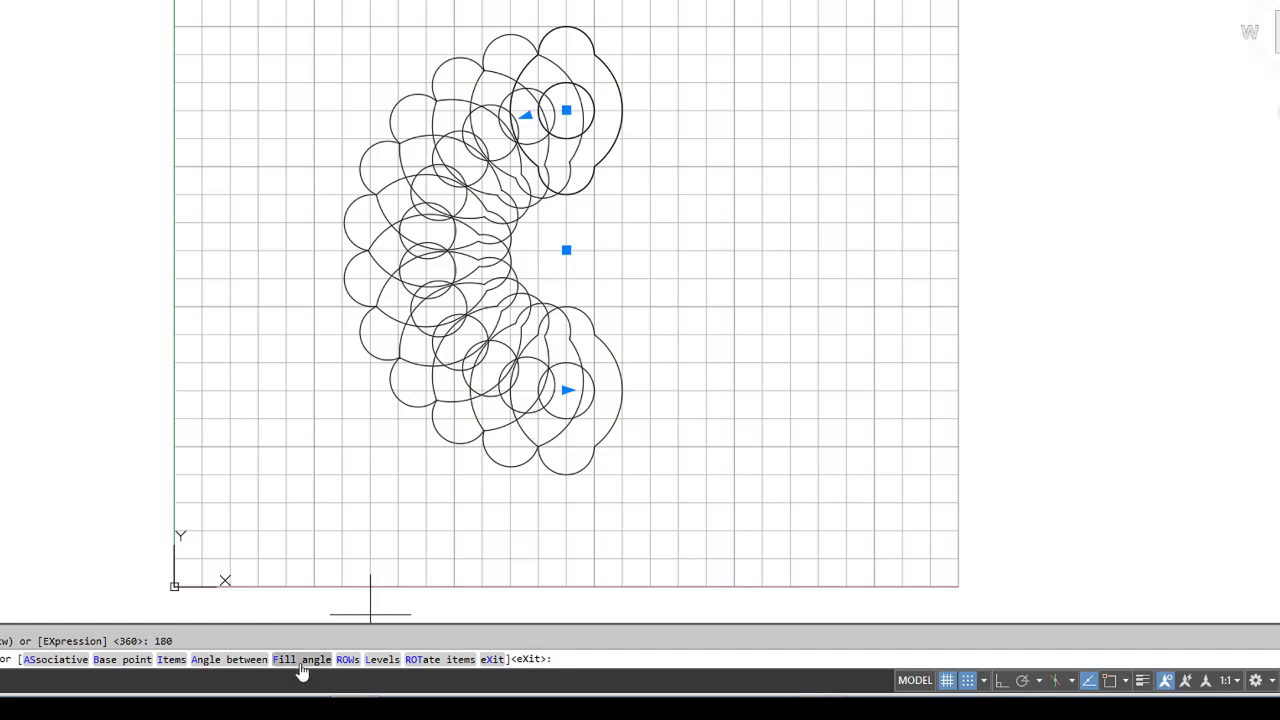
- Set the polar array's fill angle to 270 degrees and its number of items to 20
click(302, 660)
text(270)
key(Return)
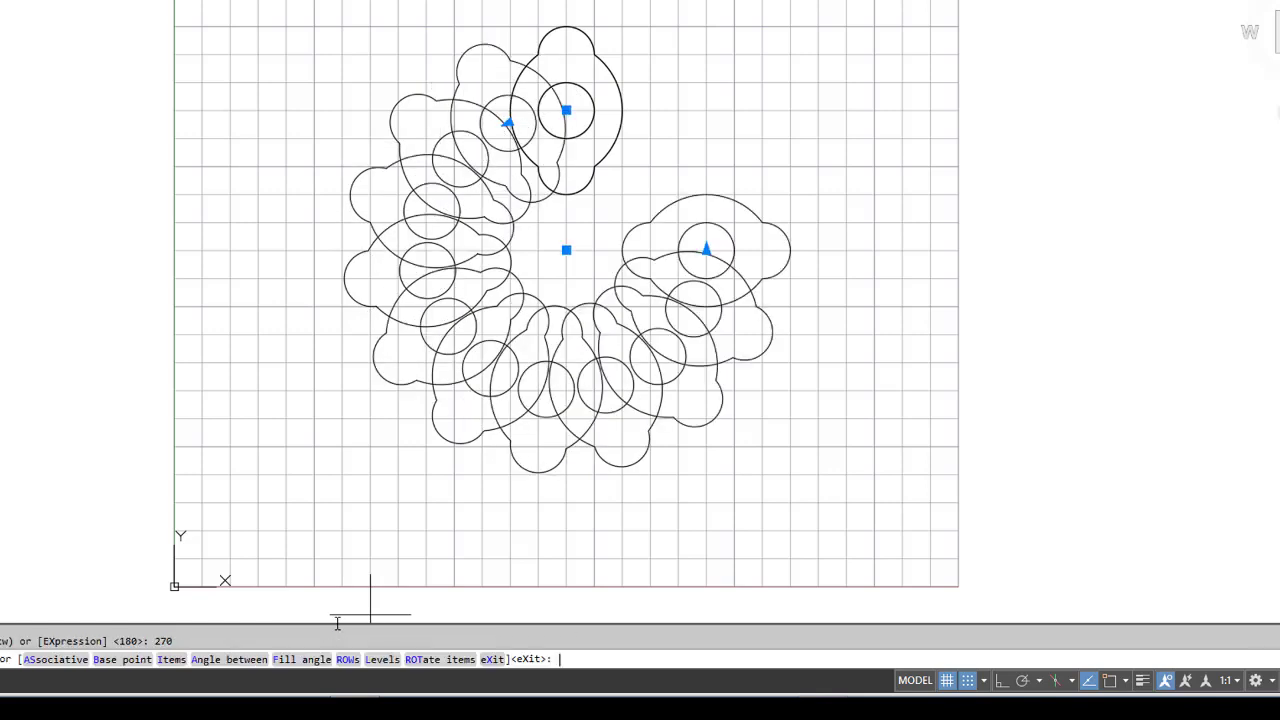
click(171, 659)
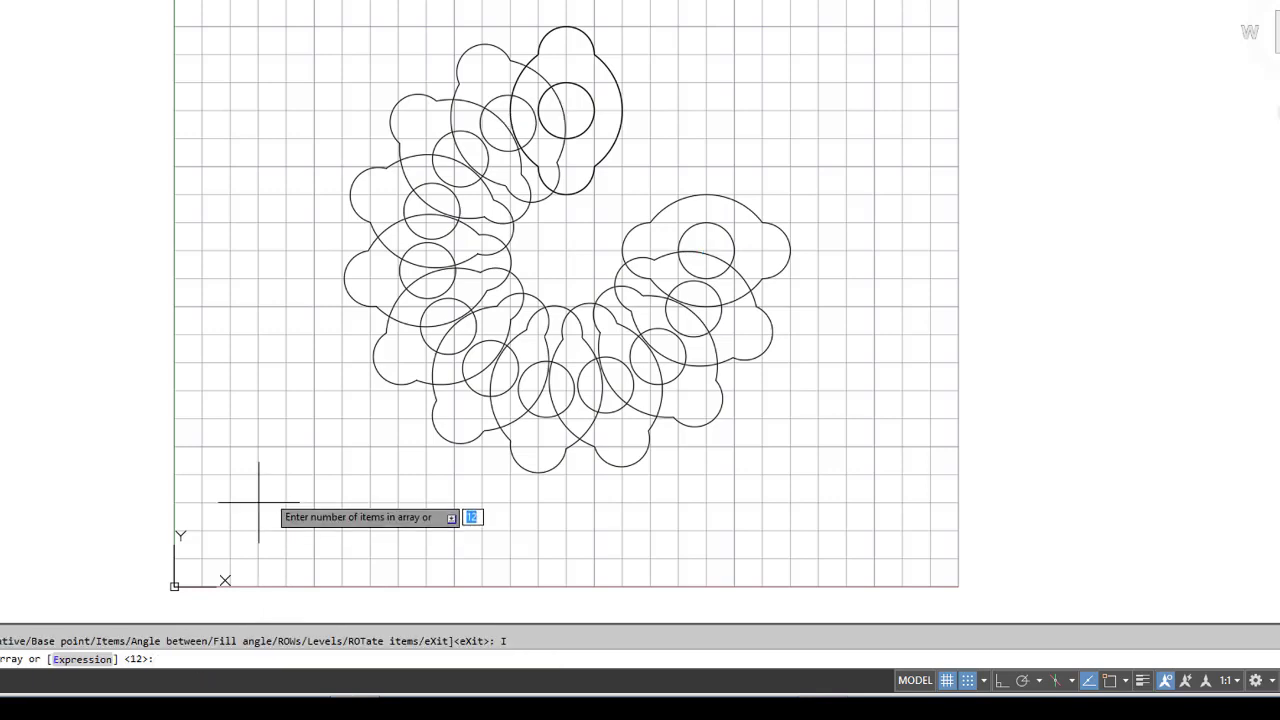
text(20)
key(Return)
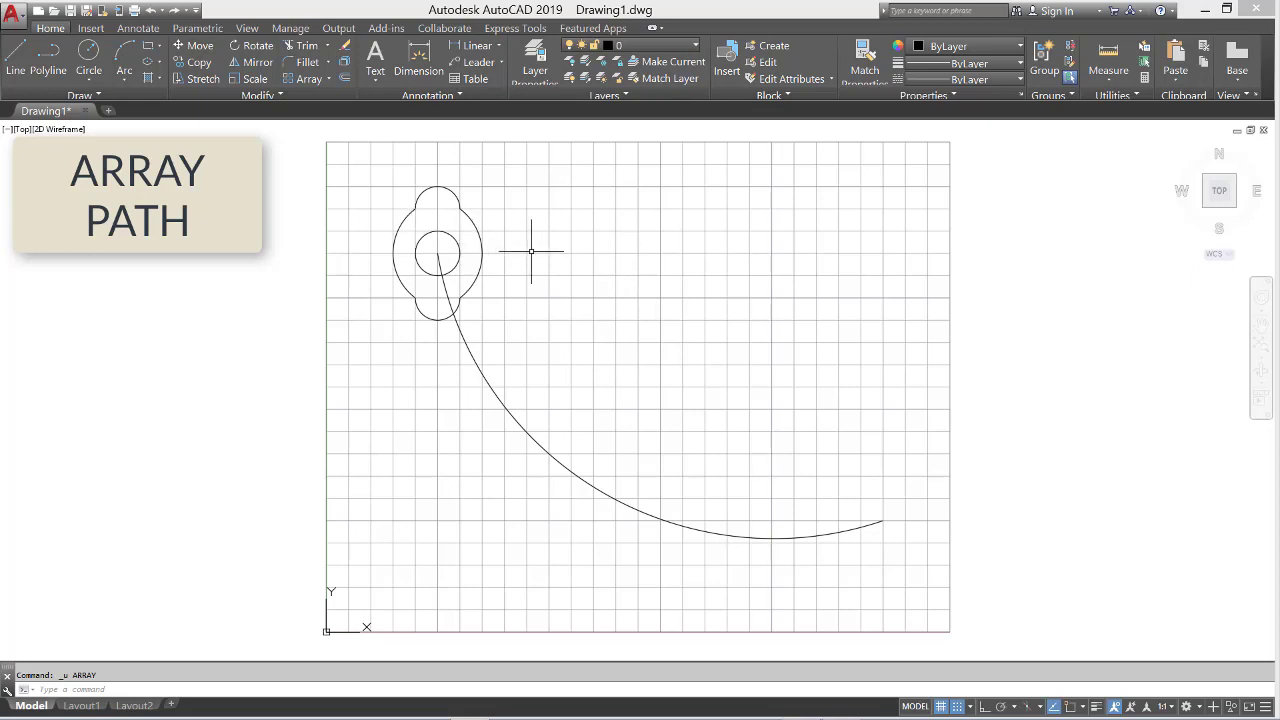
- Create a path array of the lobed outline and its center circle, using the long curved arc as the path
text(ARRAY)
key(Return)
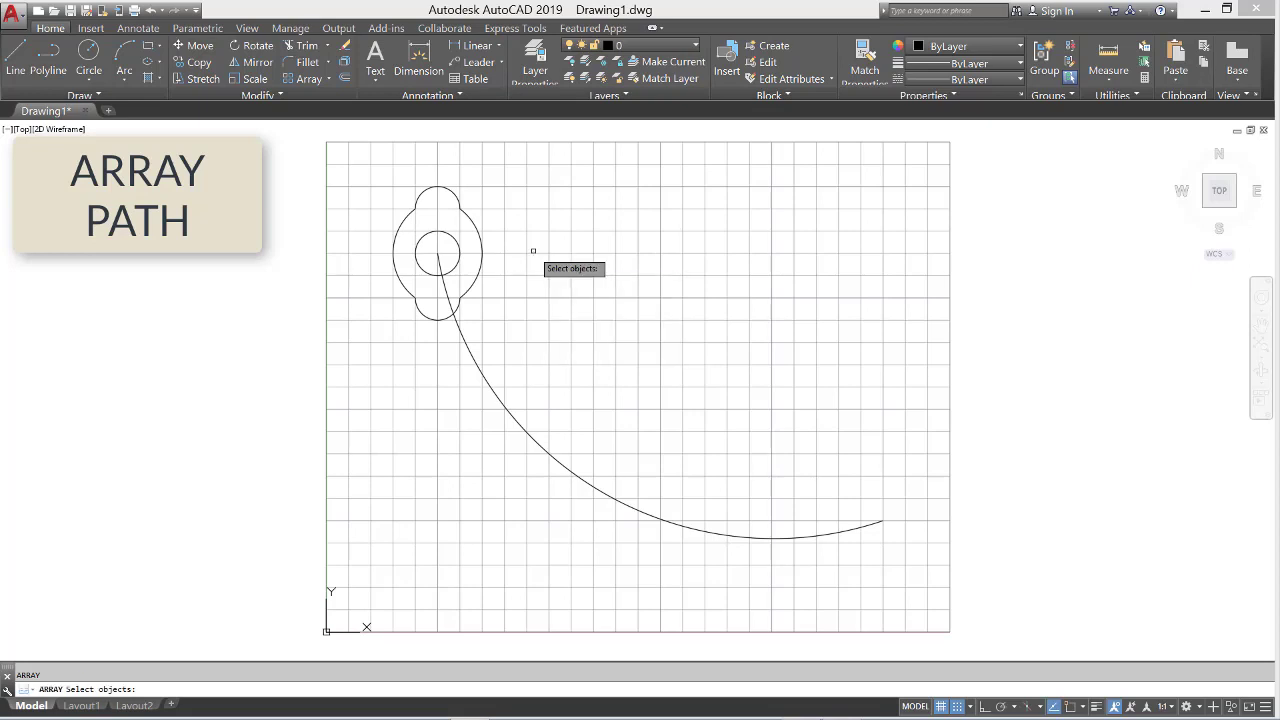
click(502, 255)
click(452, 228)
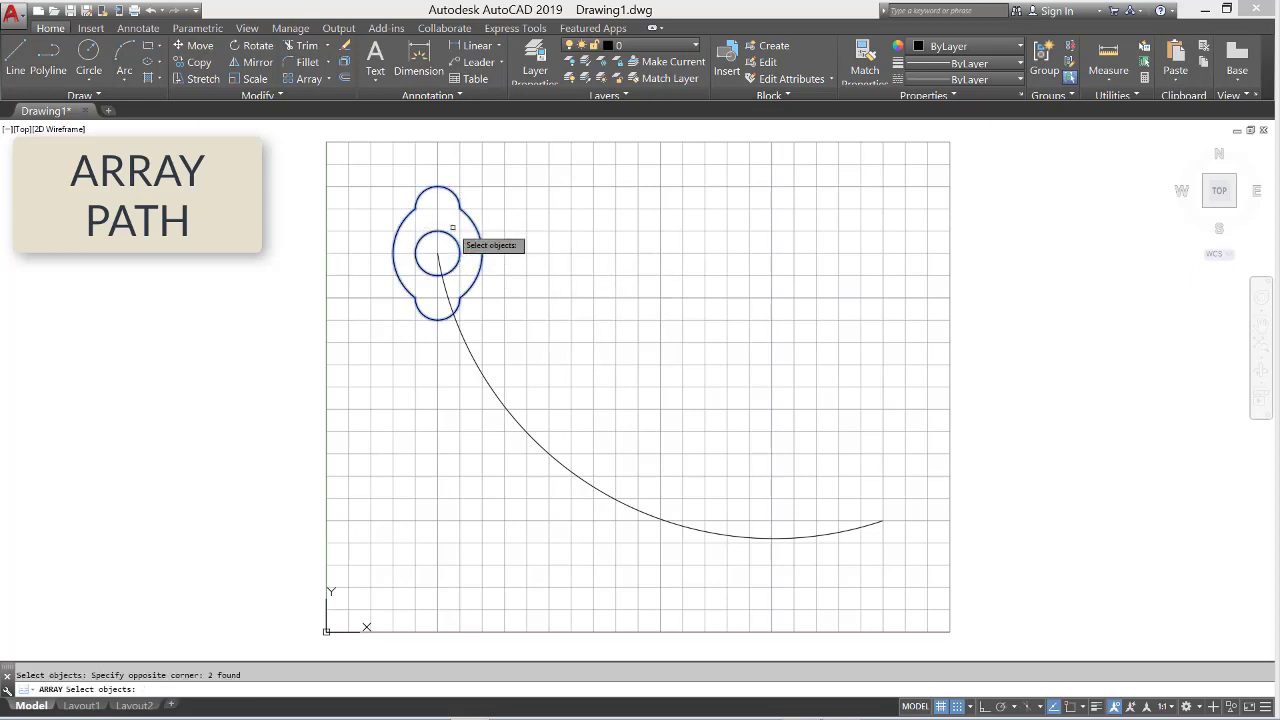
key(Return)
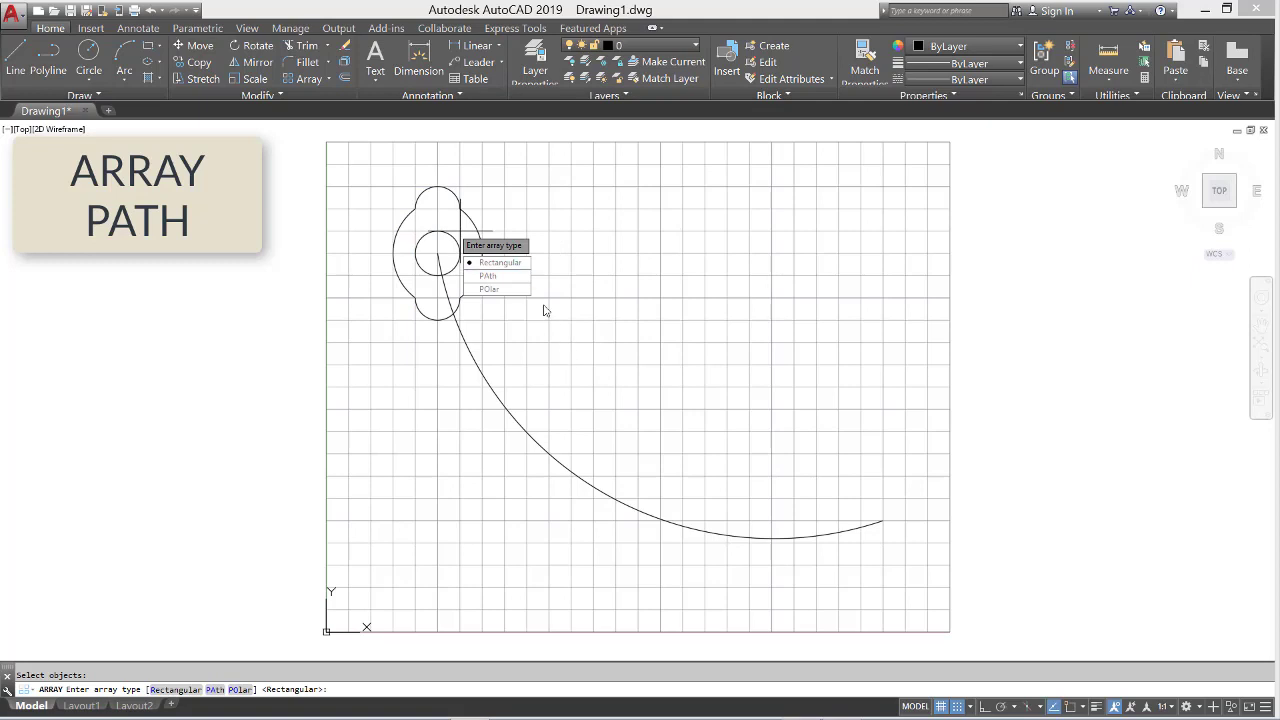
click(497, 276)
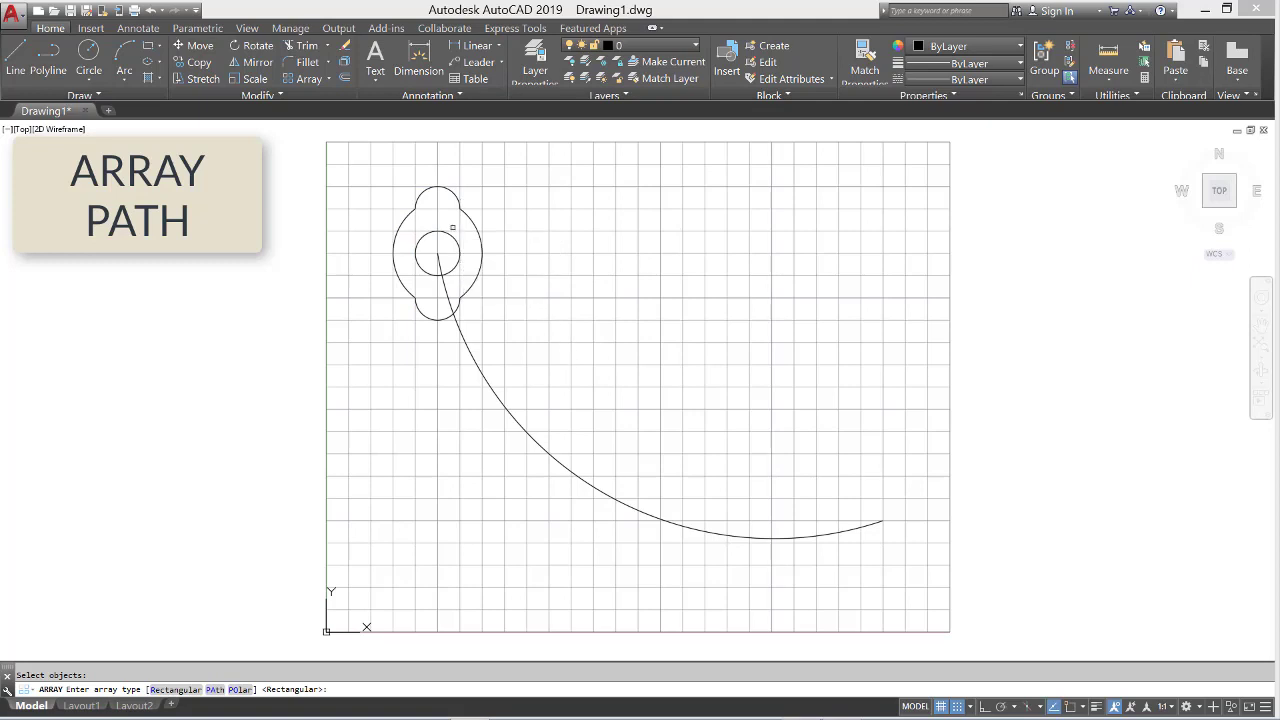
click(543, 399)
click(490, 432)
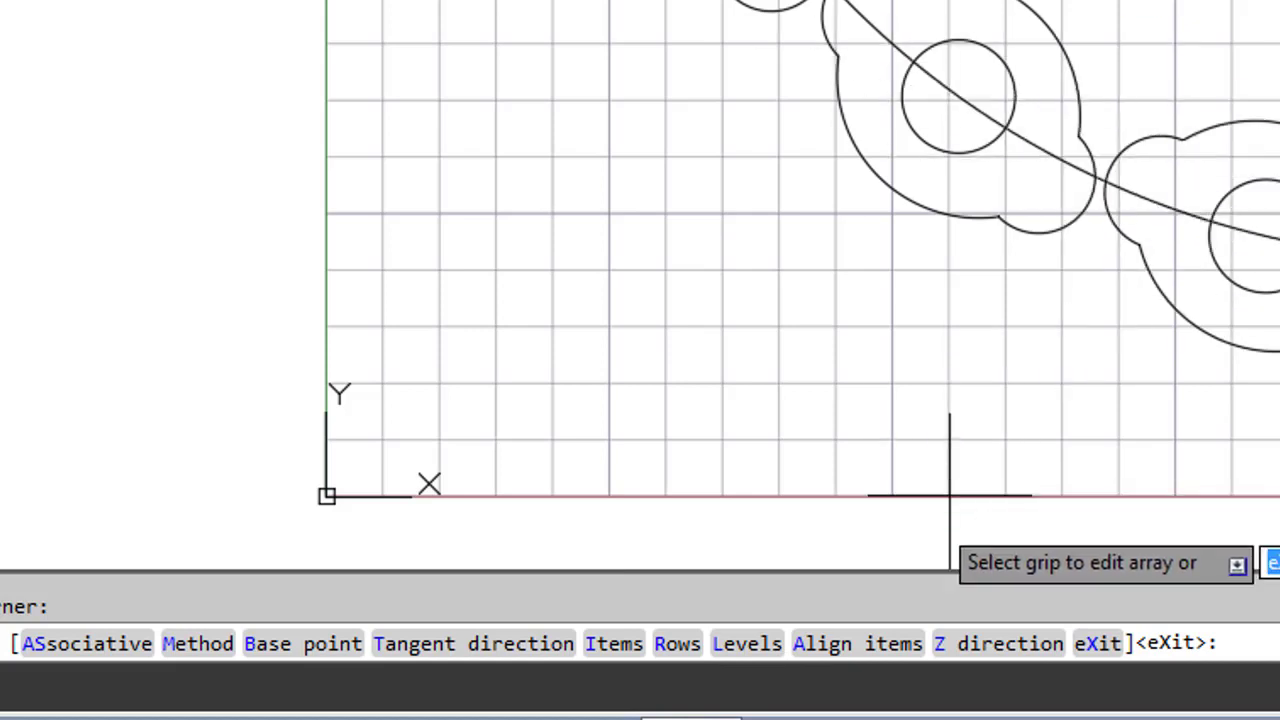
- Turn off the alignment of the arrayed items to the path and turn it back on
click(858, 645)
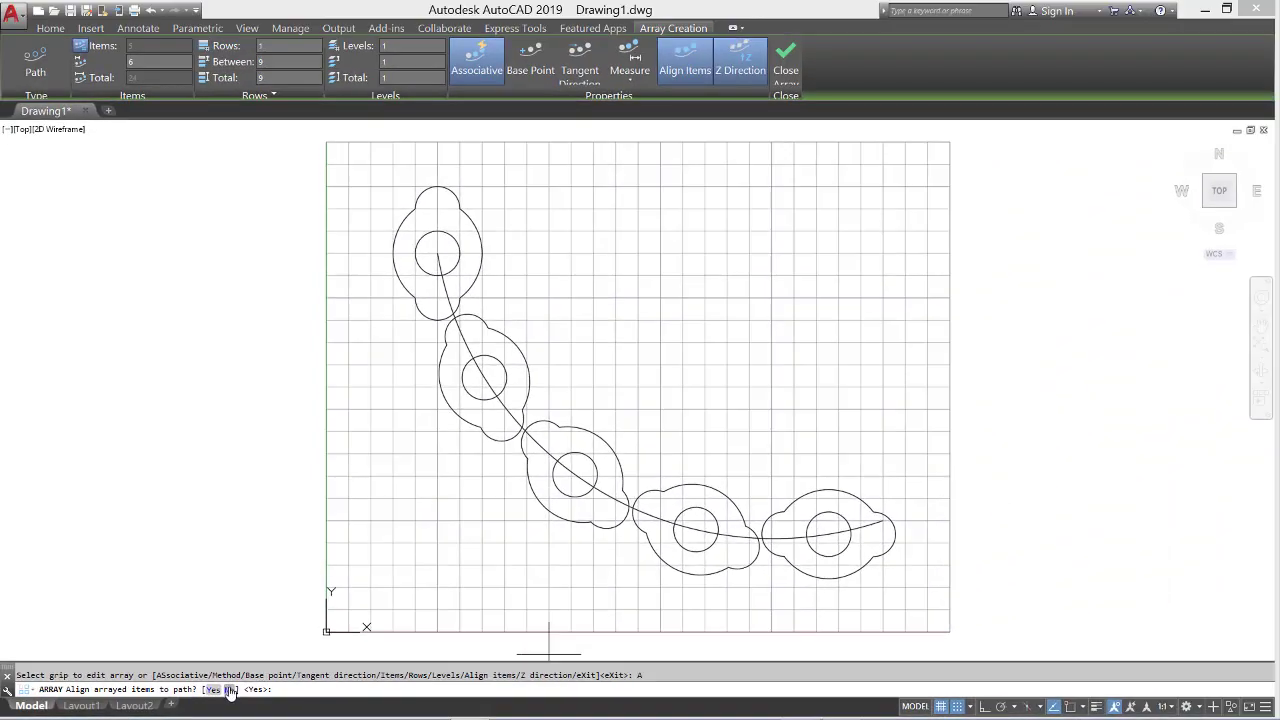
click(229, 690)
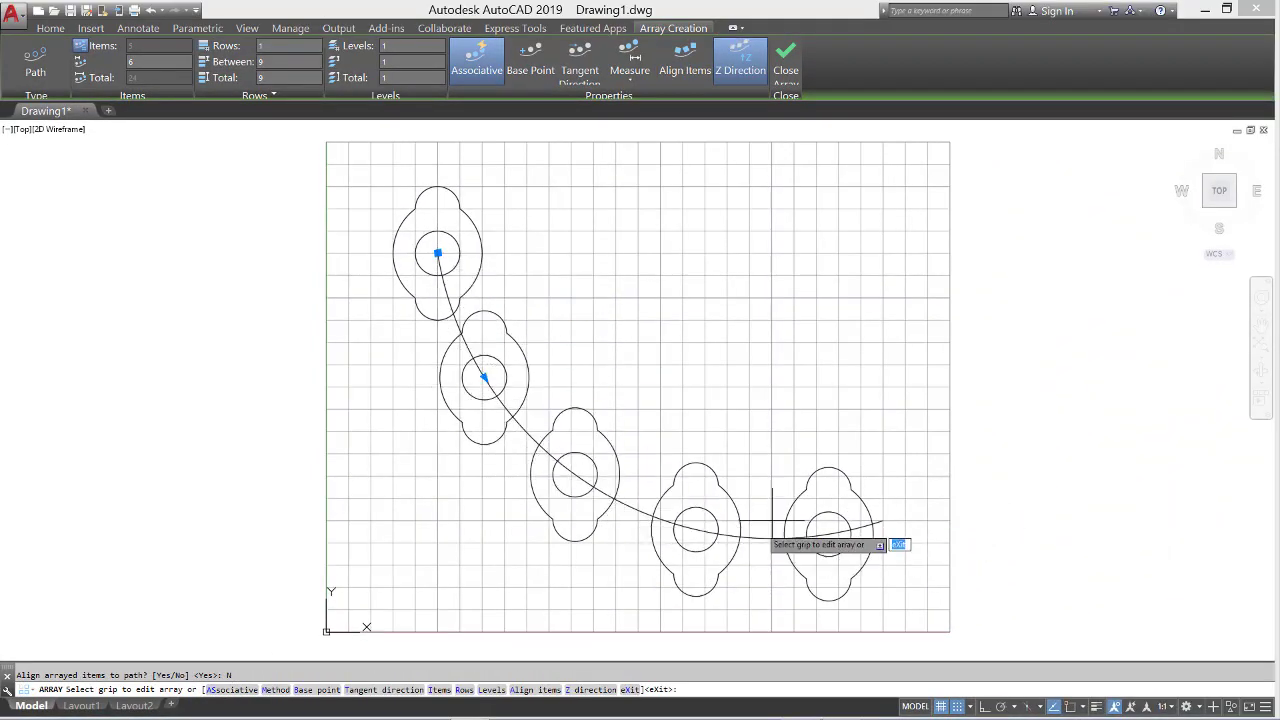
click(535, 689)
click(212, 690)
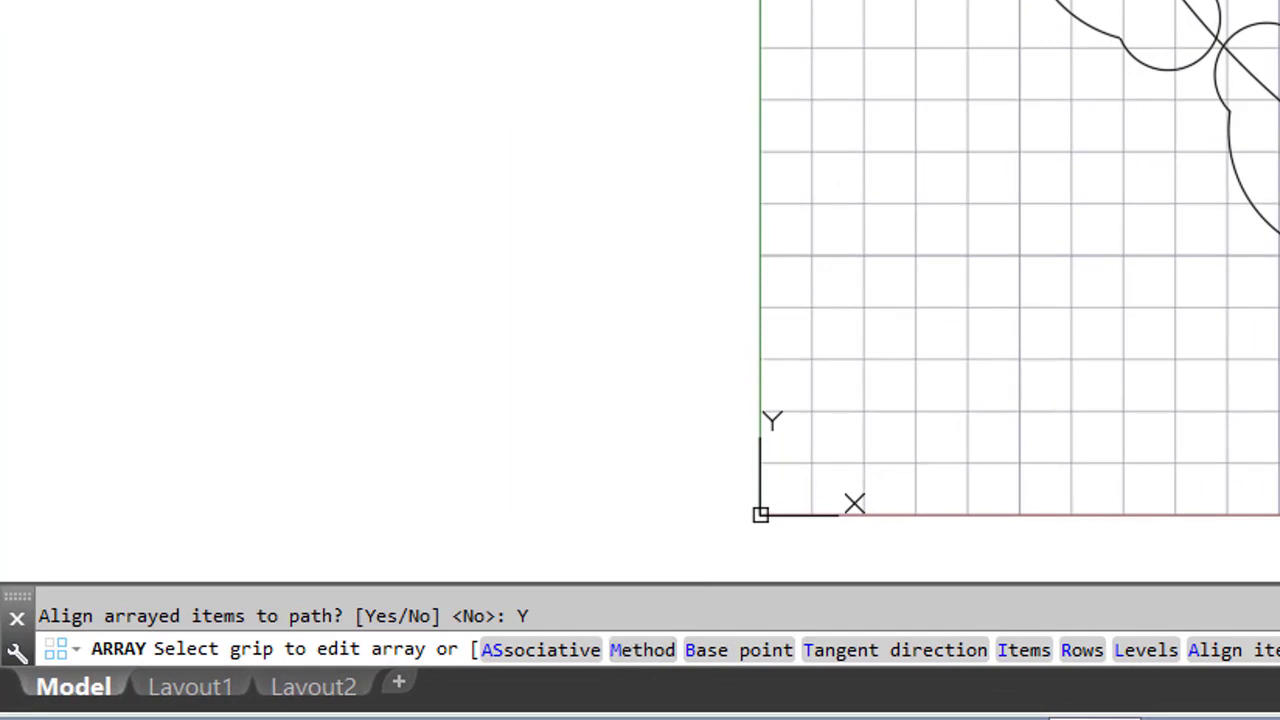
- Switch the path array's method to Divide and set the number of items along the path to 10
click(645, 652)
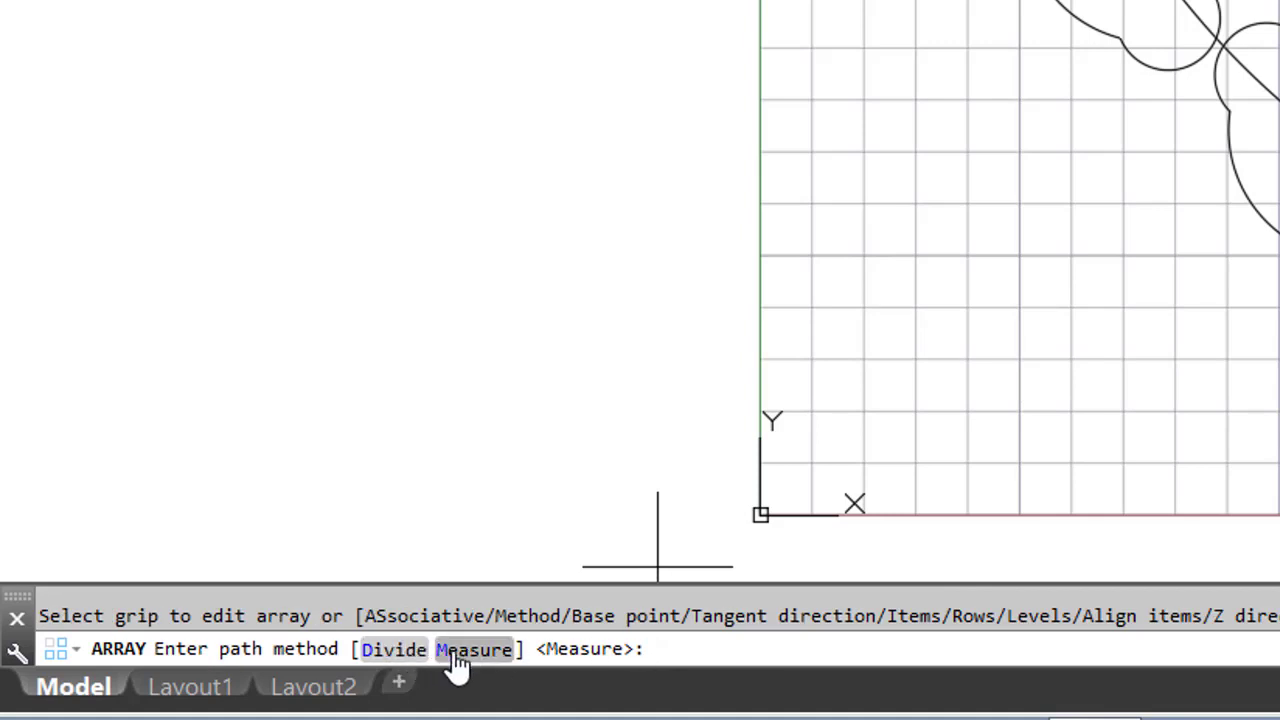
click(400, 650)
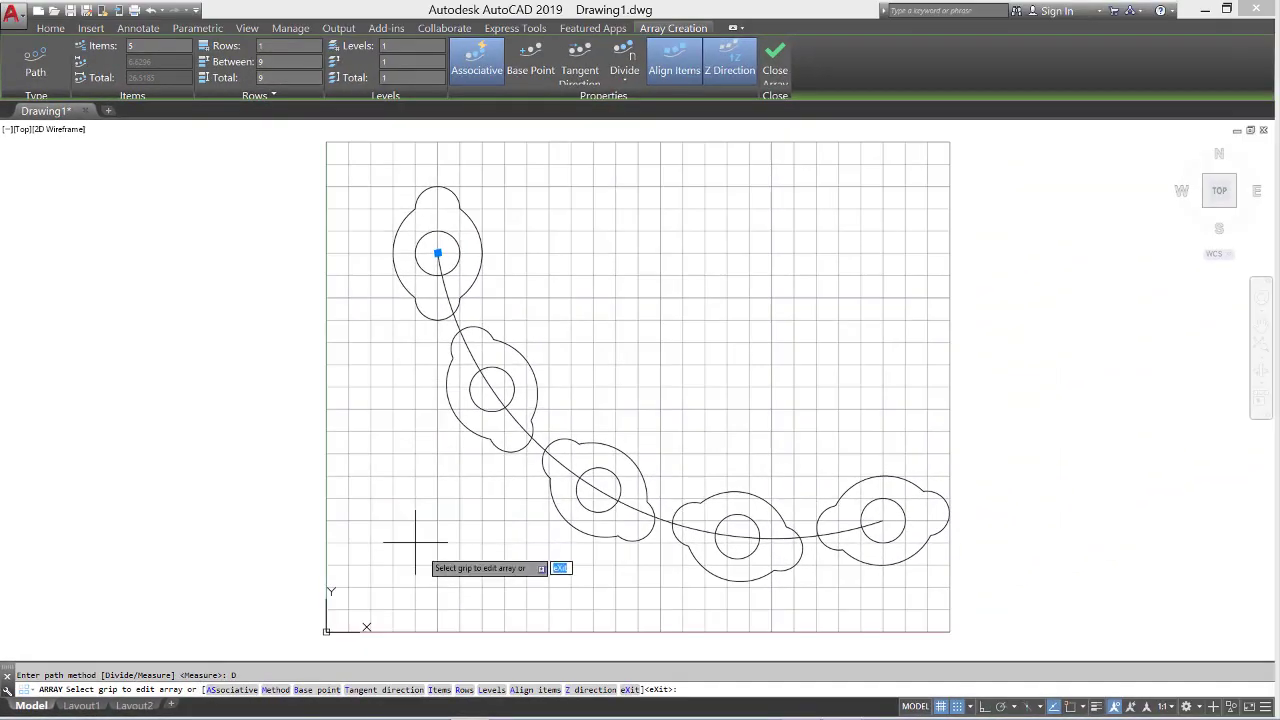
click(440, 689)
text(10)
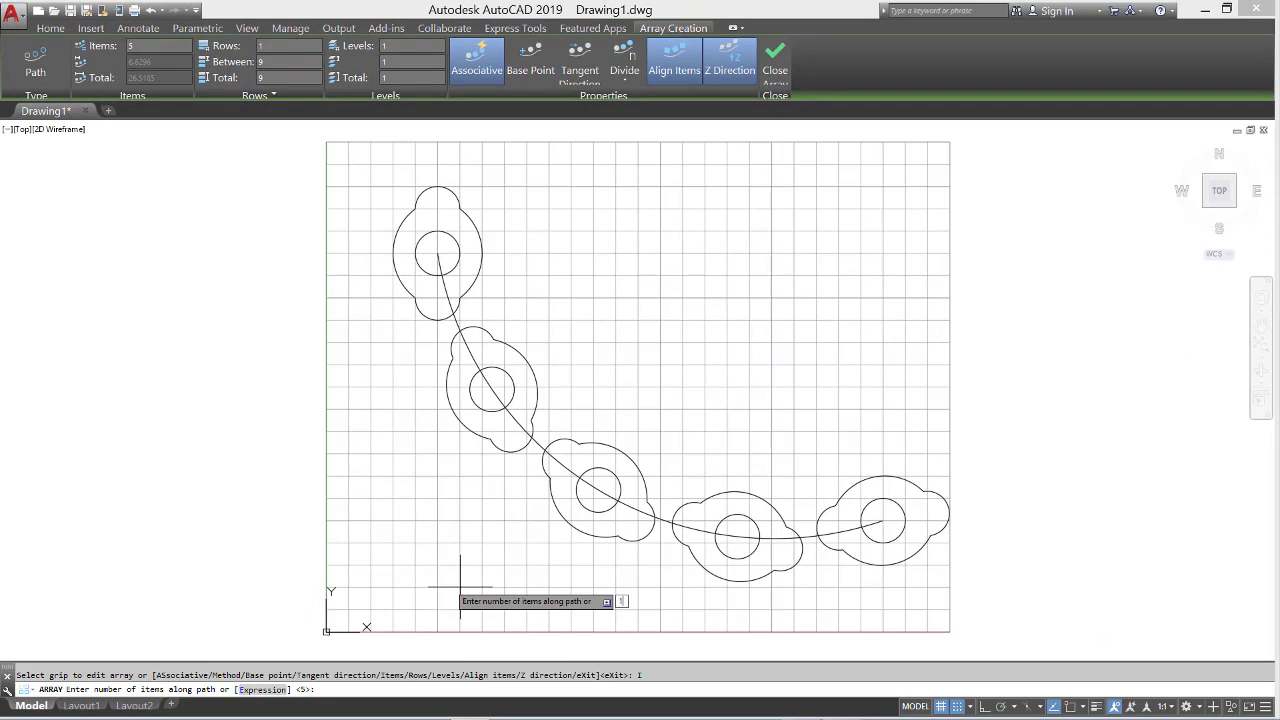
key(Return)
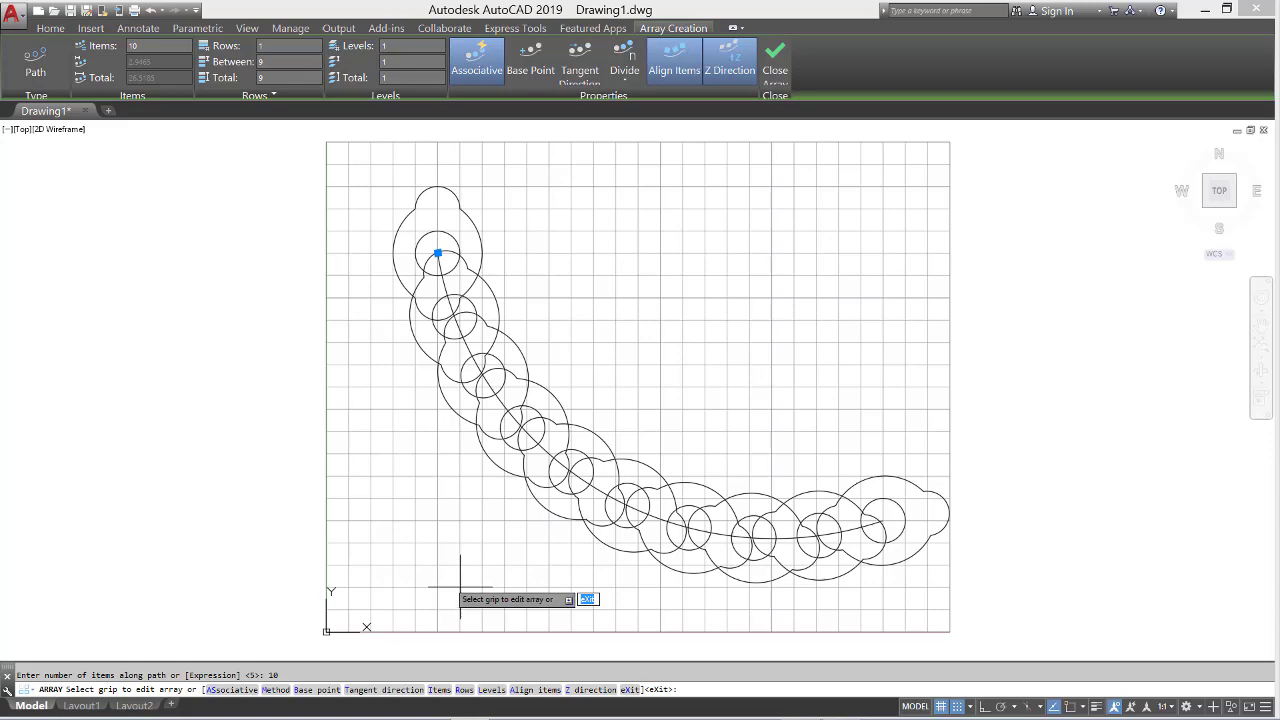
- Try 2, 5 and 50 as the number of items along the path in the path array
click(440, 689)
text(2)
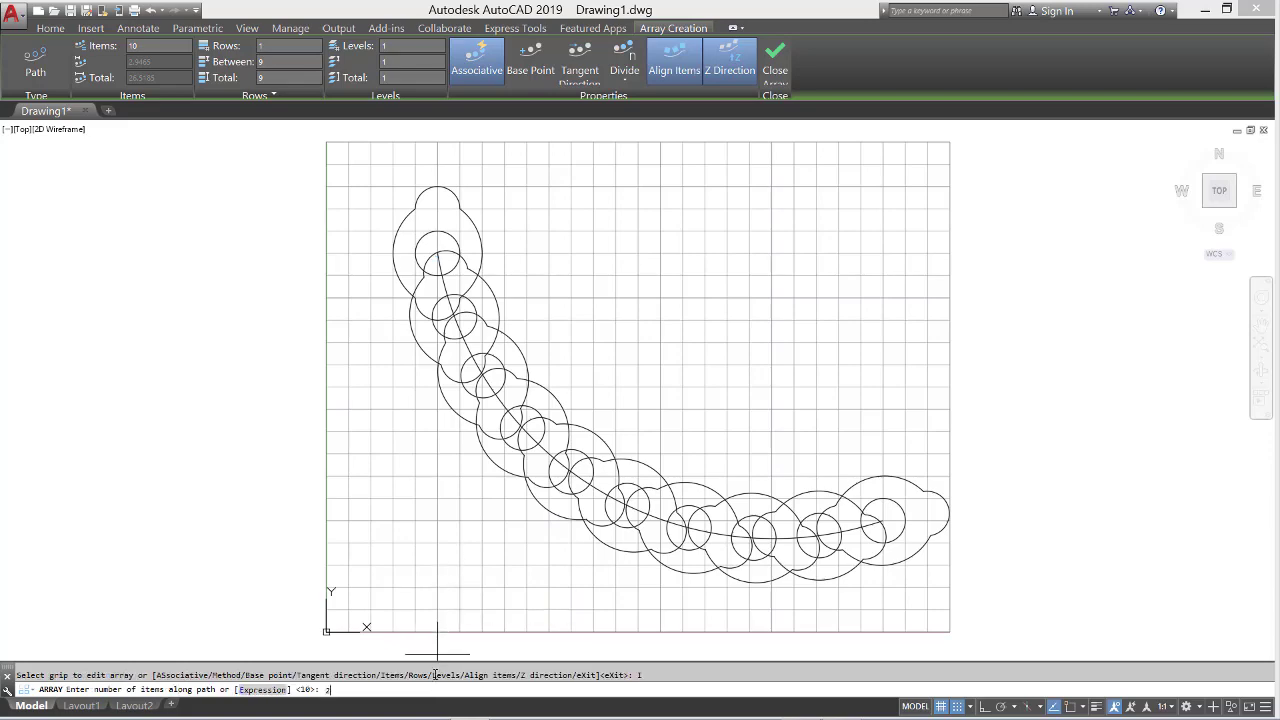
key(Return)
click(440, 689)
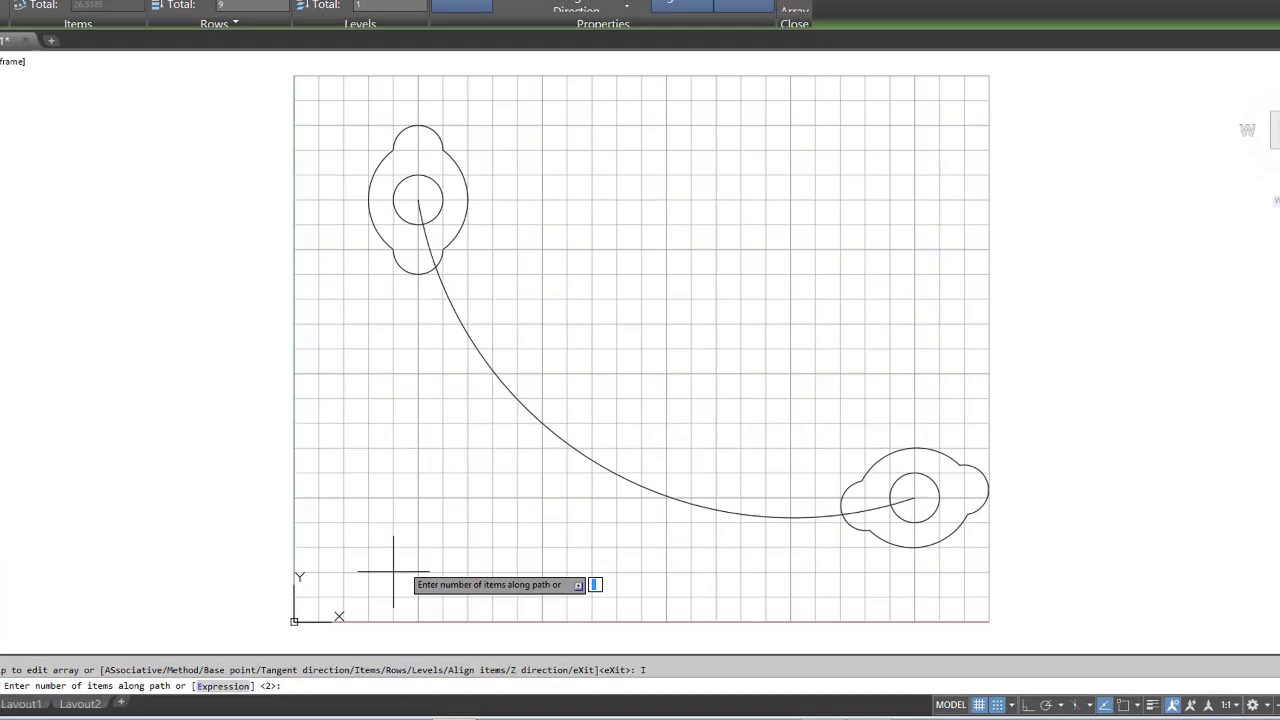
text(5)
key(Return)
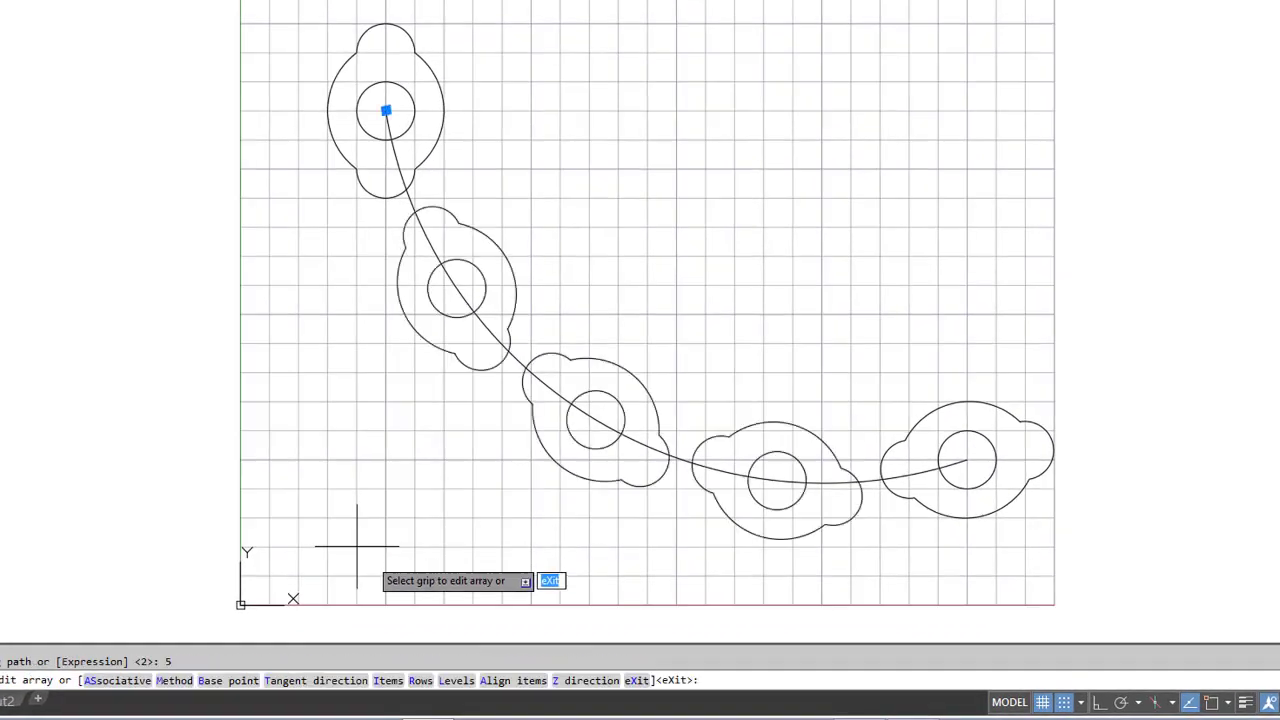
click(388, 679)
text(50)
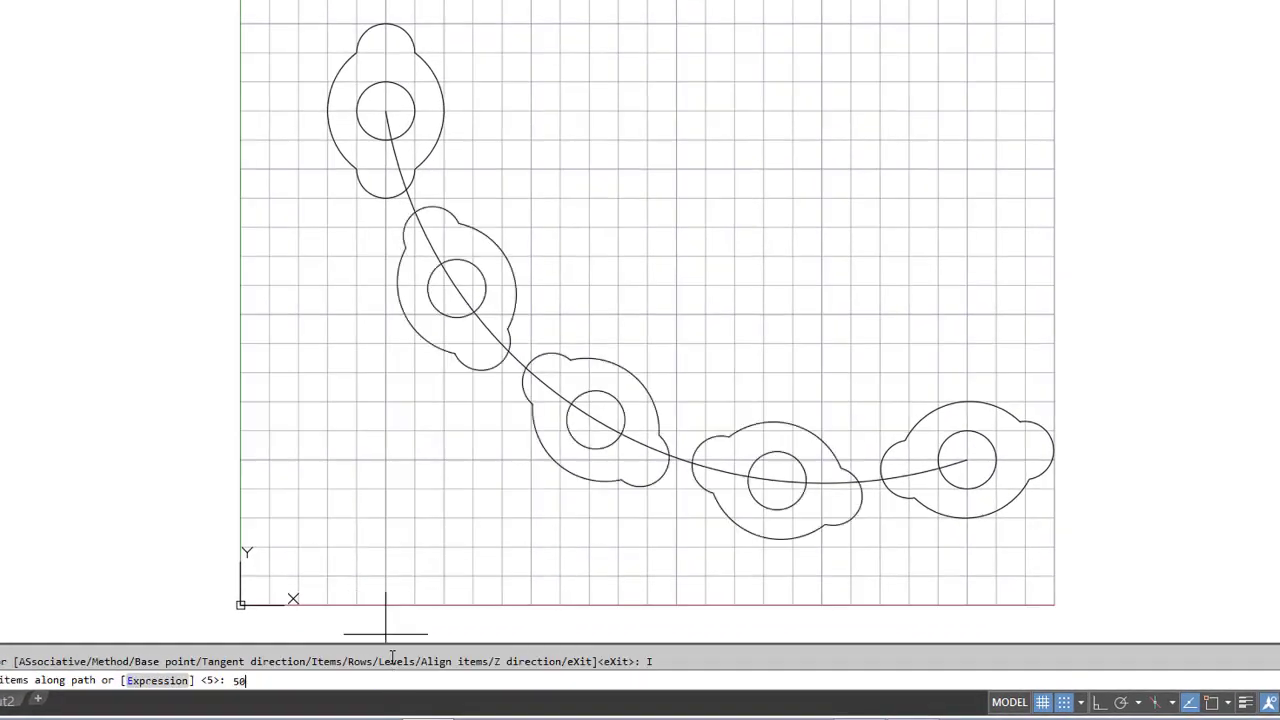
key(Return)
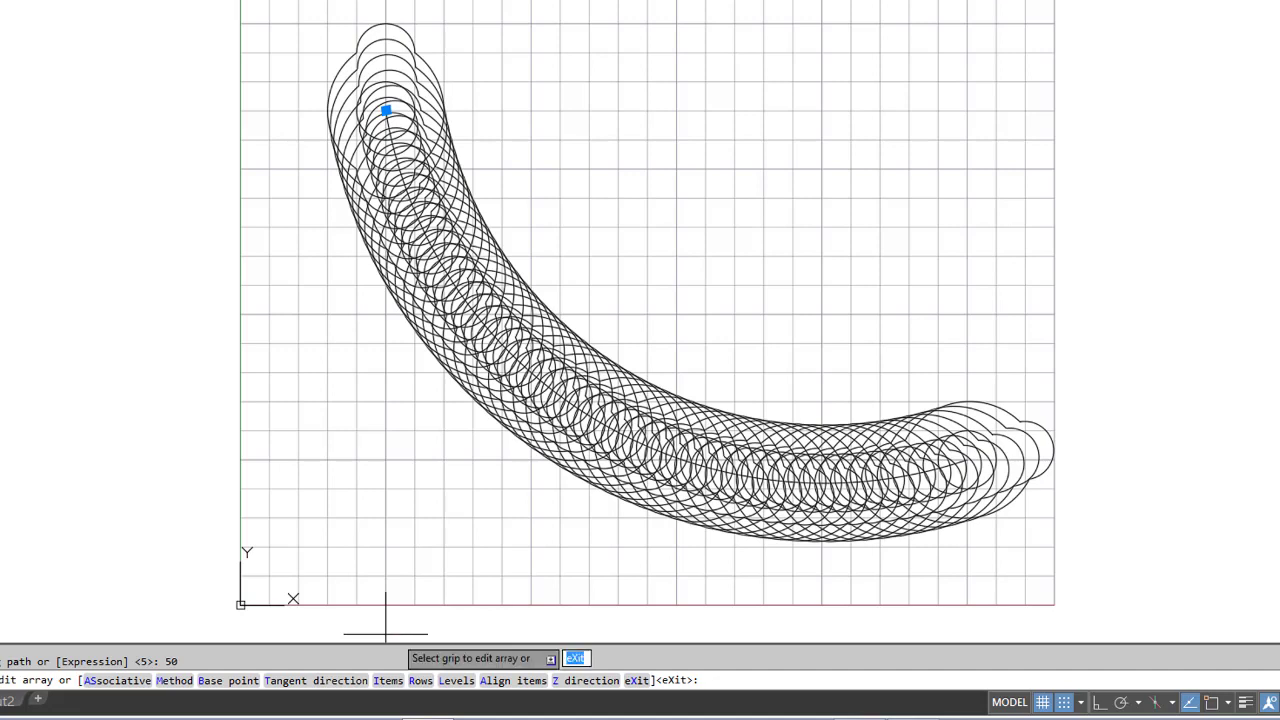
- Set the path array's number of items along the path to 6
click(388, 680)
text(6)
key(Return)
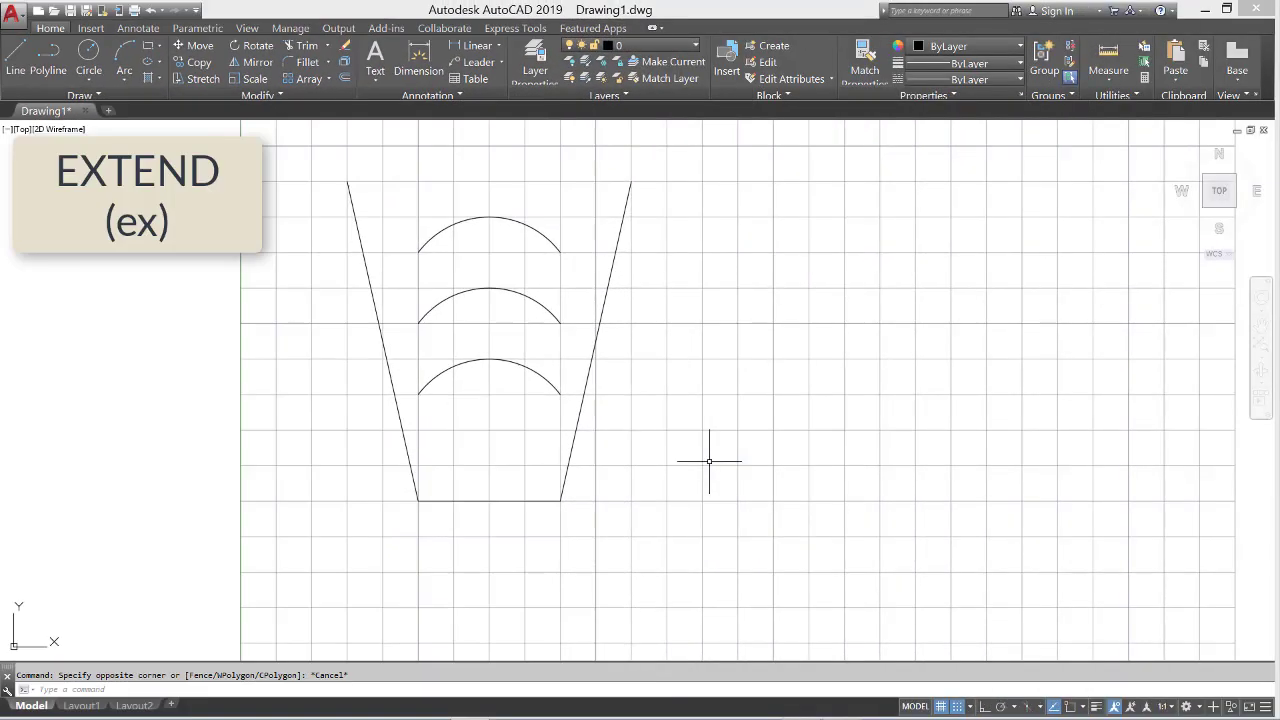
- Turn off the drawing grid display
key(F7)
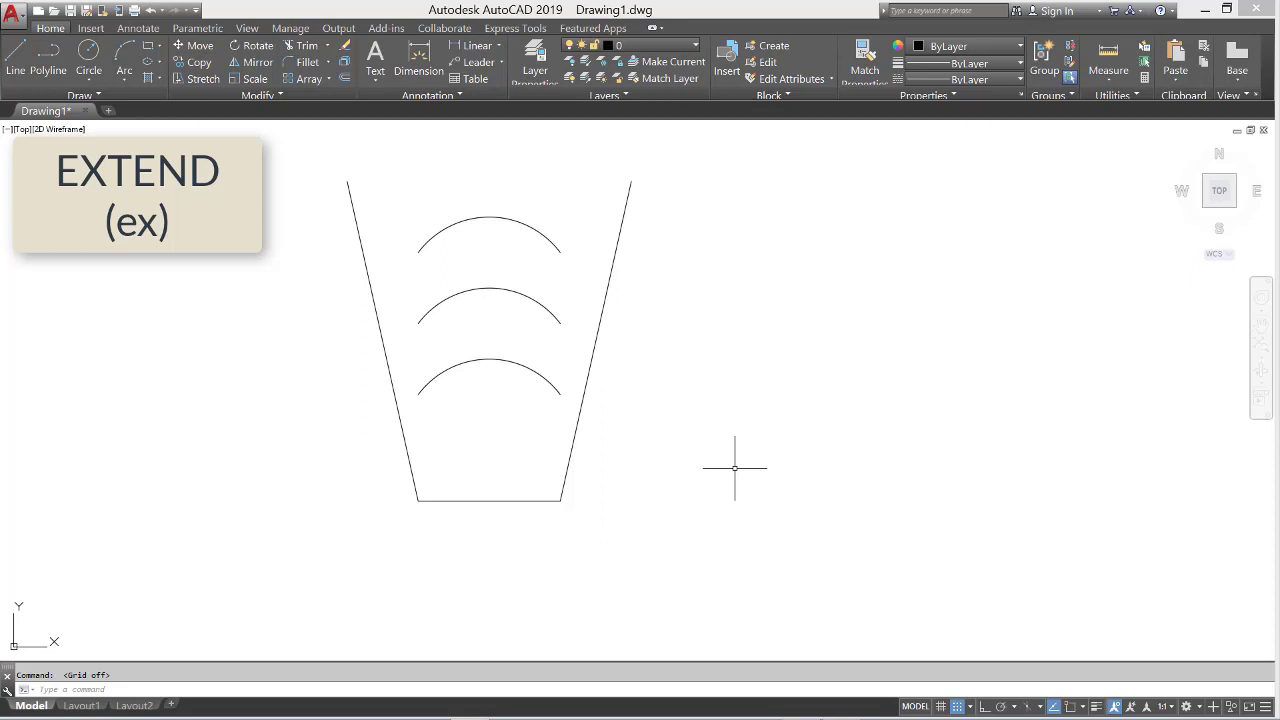
scroll(500, 294, up, 3)
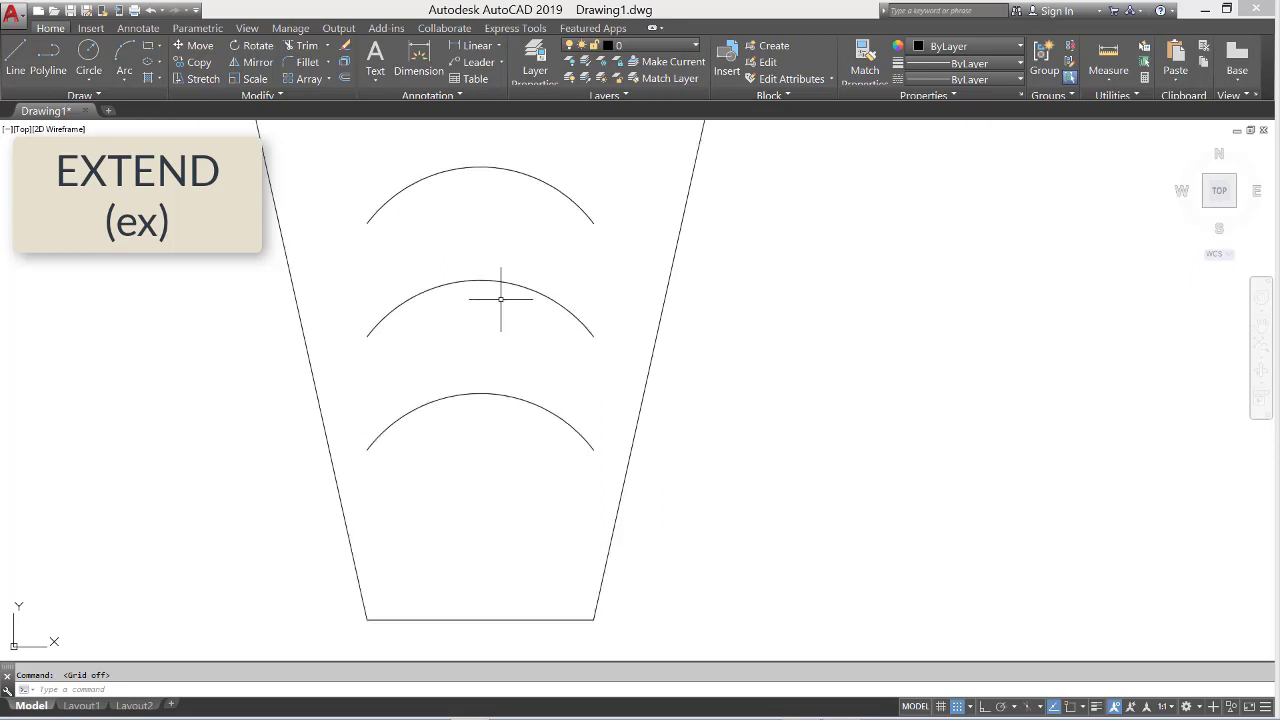
scroll(362, 240, down, 2)
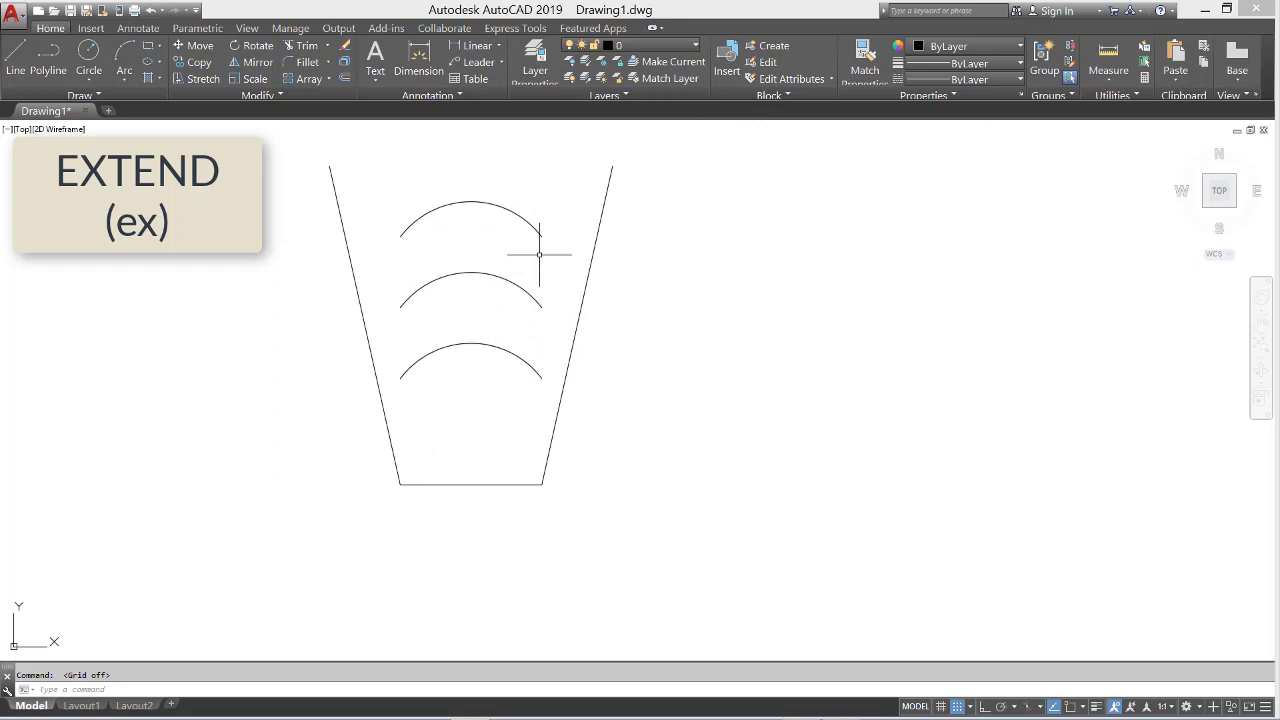
scroll(531, 230, up, 2)
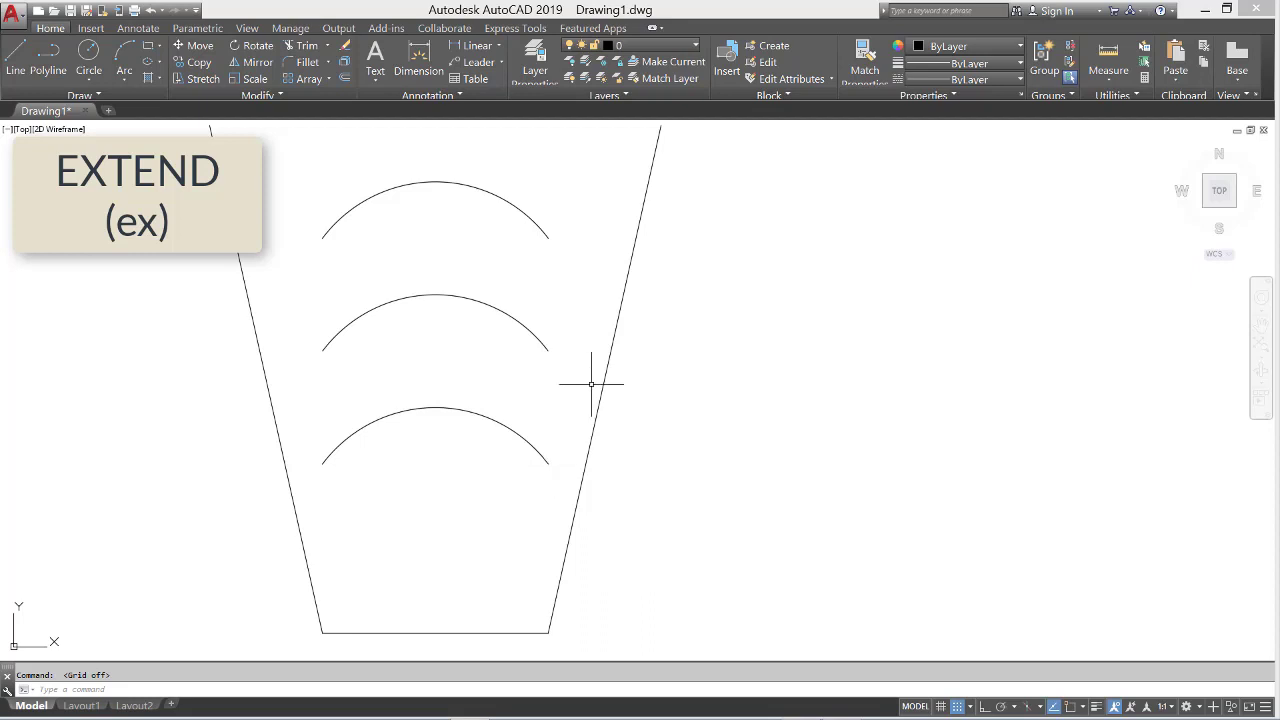
- Extend both ends of the three arcs to the nearest edges, using all objects as boundaries
text(x)
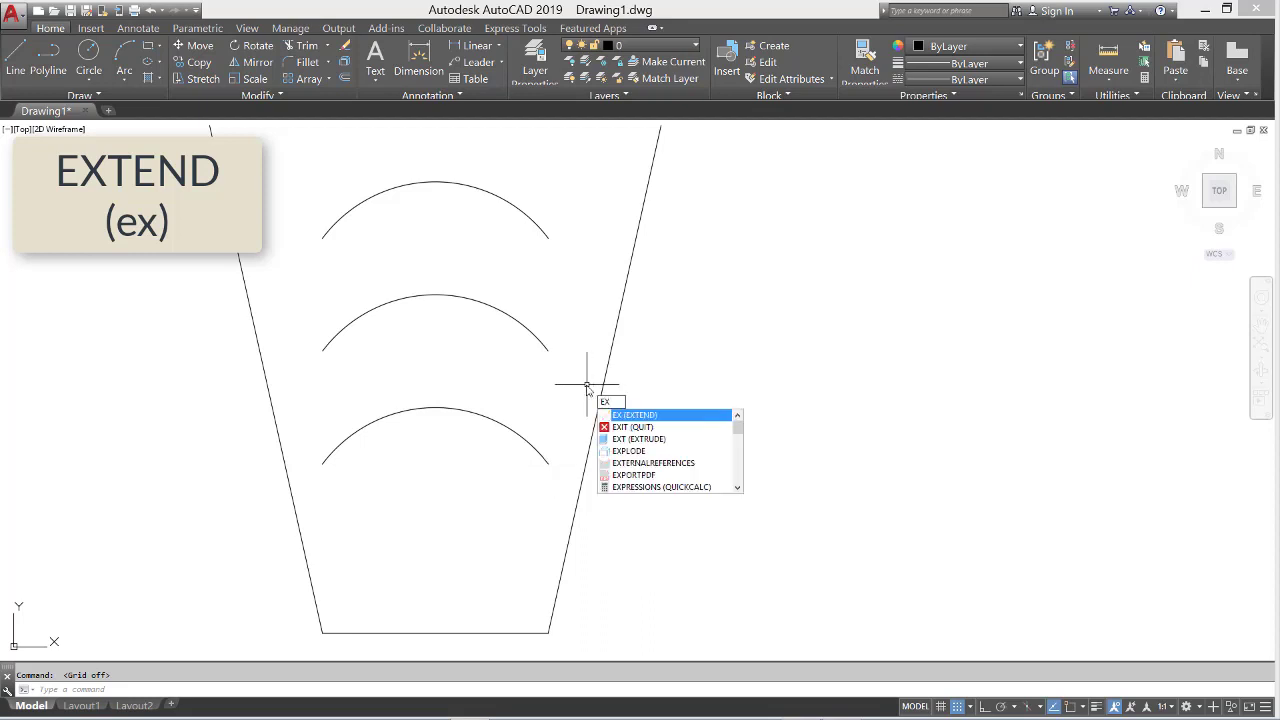
key(Return)
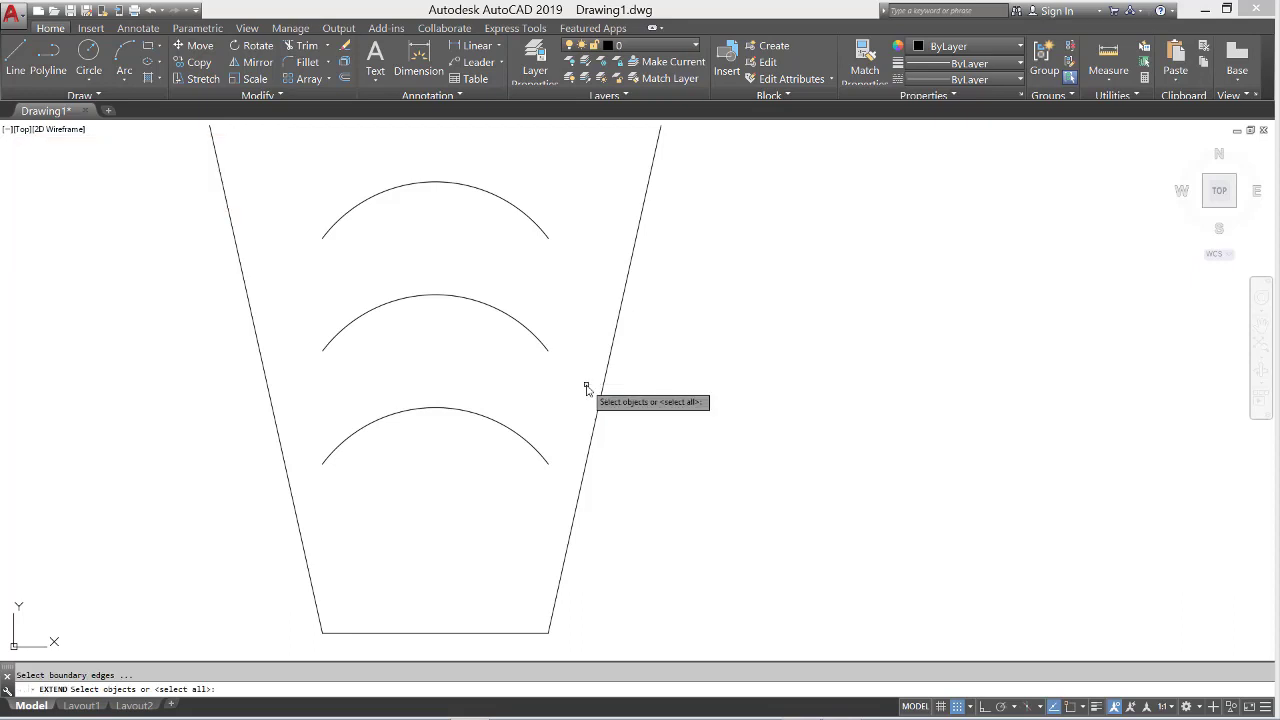
key(Return)
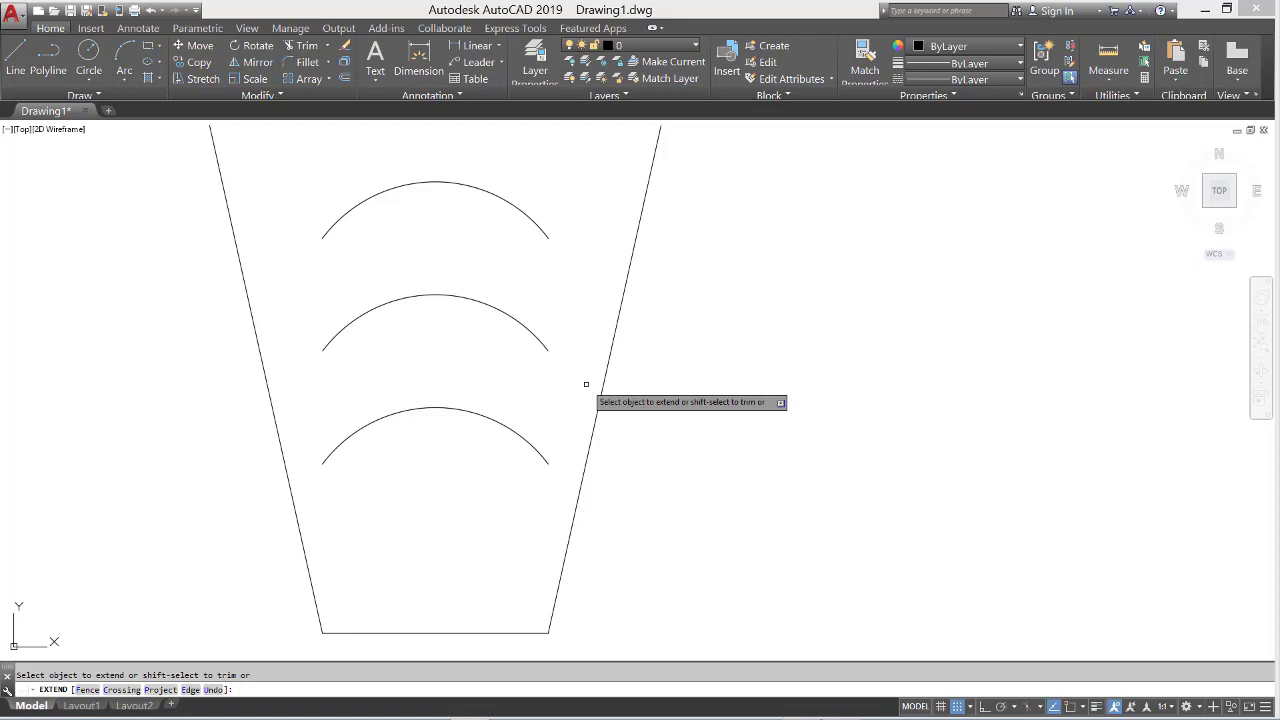
click(563, 488)
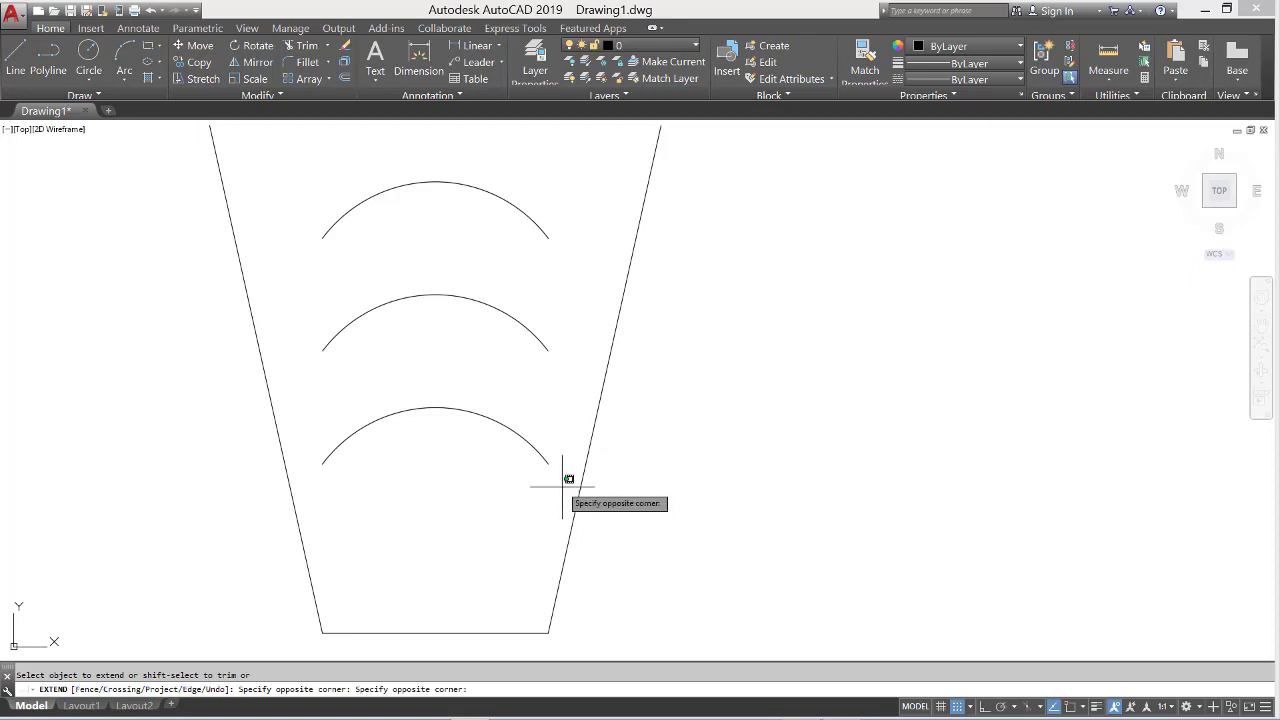
click(535, 223)
click(359, 486)
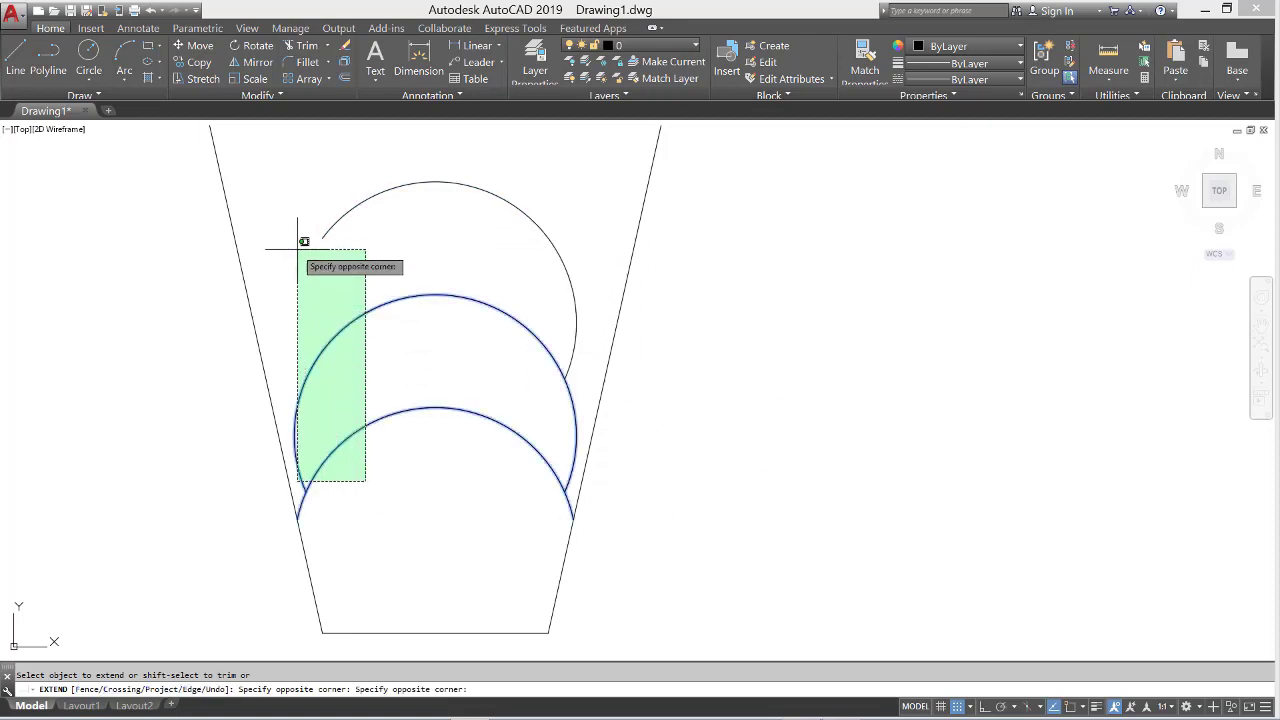
click(303, 218)
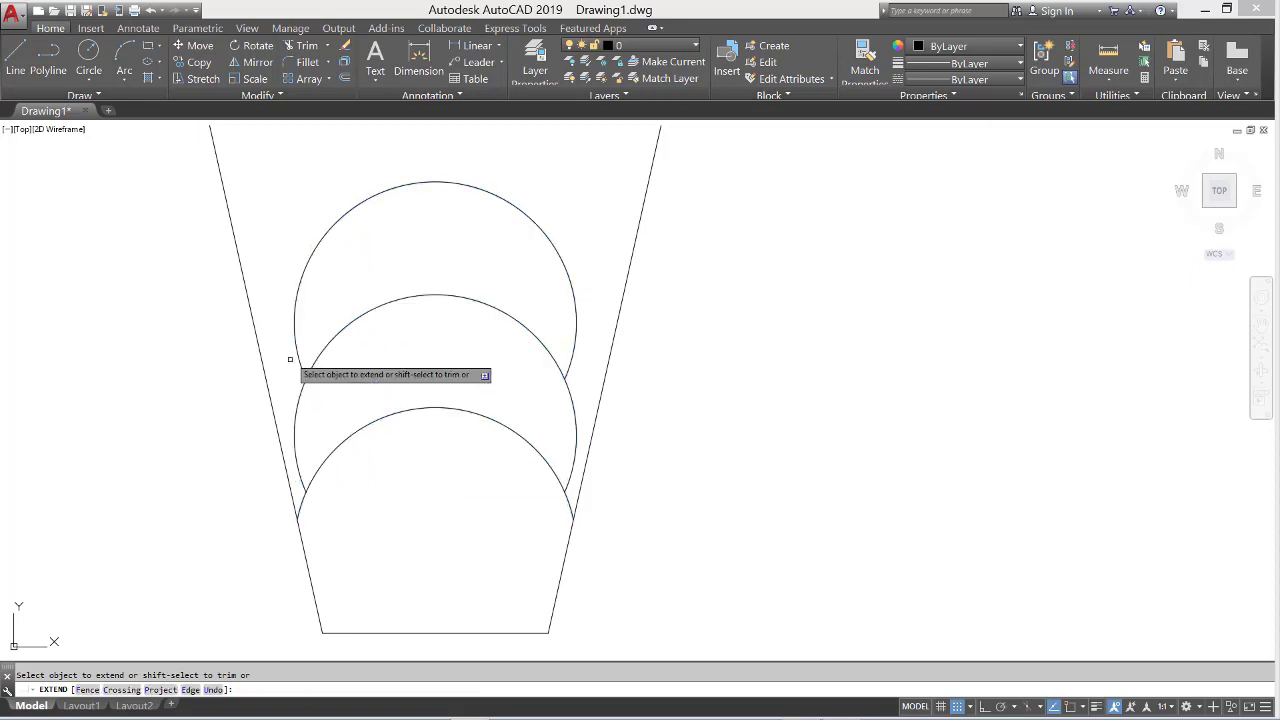
mouse_move(555, 234)
middle_down()
mouse_move(562, 248)
mouse_move(614, 251)
middle_up()
scroll(640, 240, down, 2)
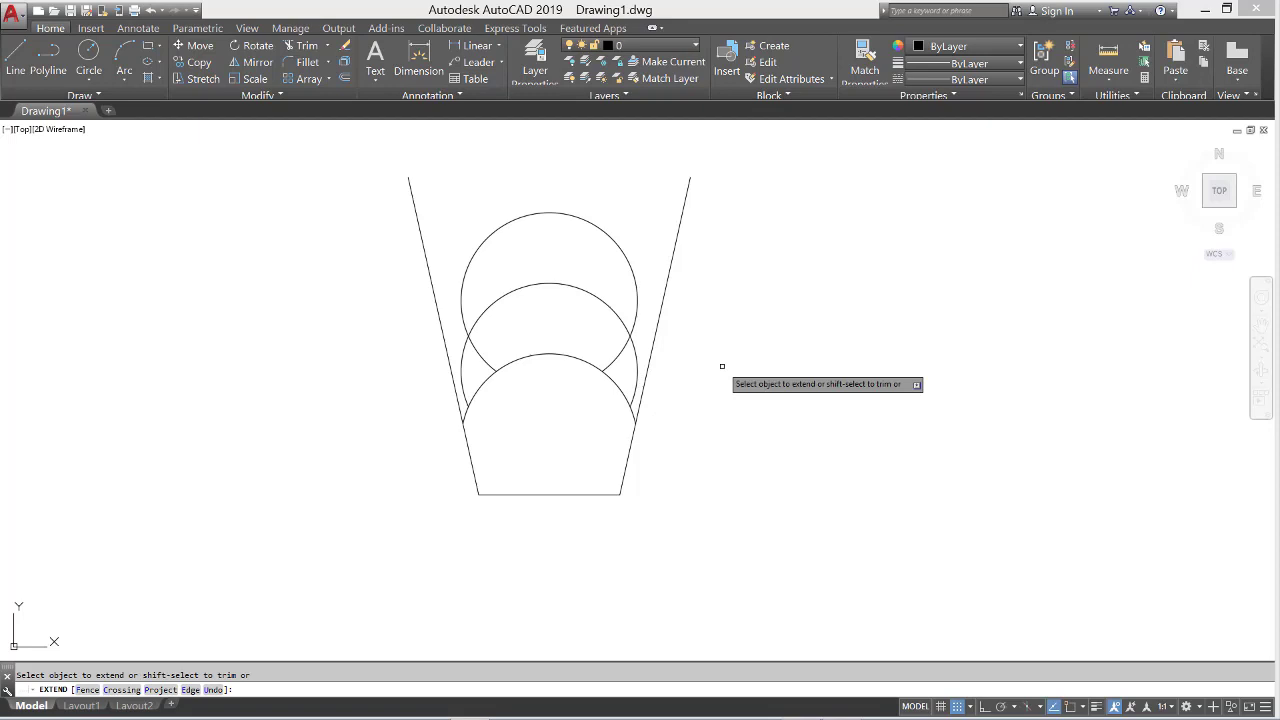
key(Escape)
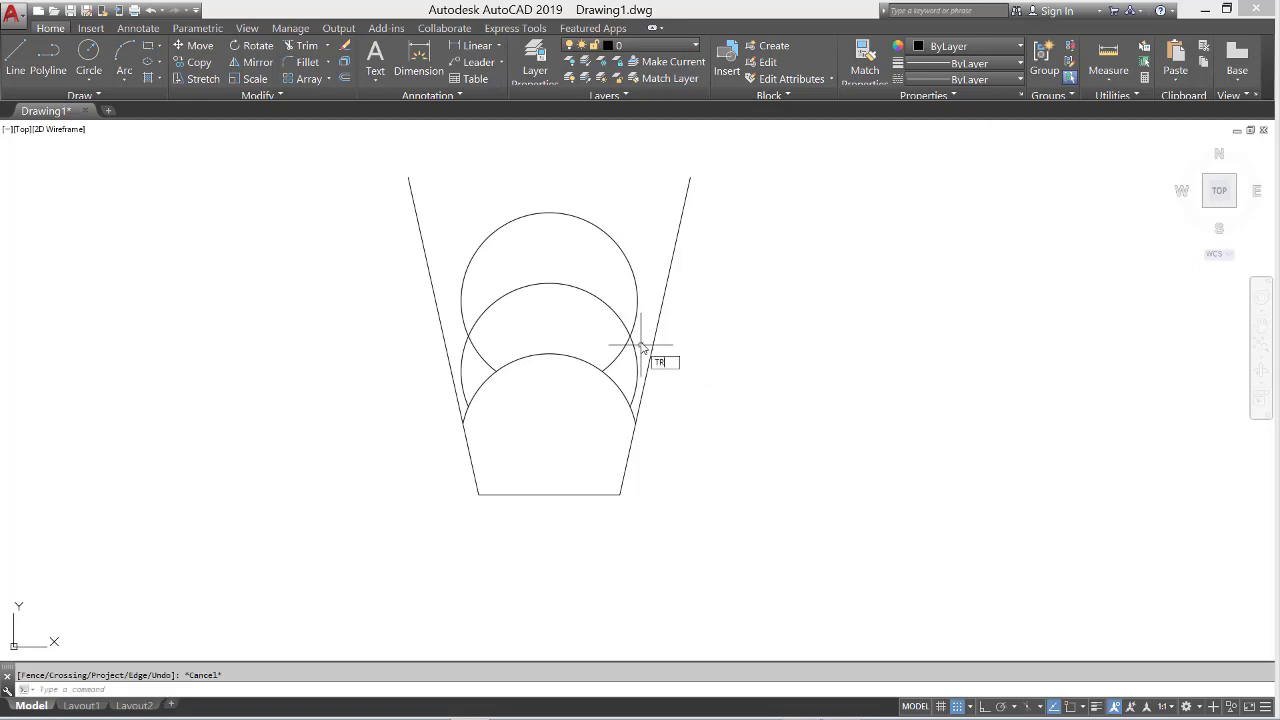
text(TR)
key(Return)
click(597, 372)
click(591, 345)
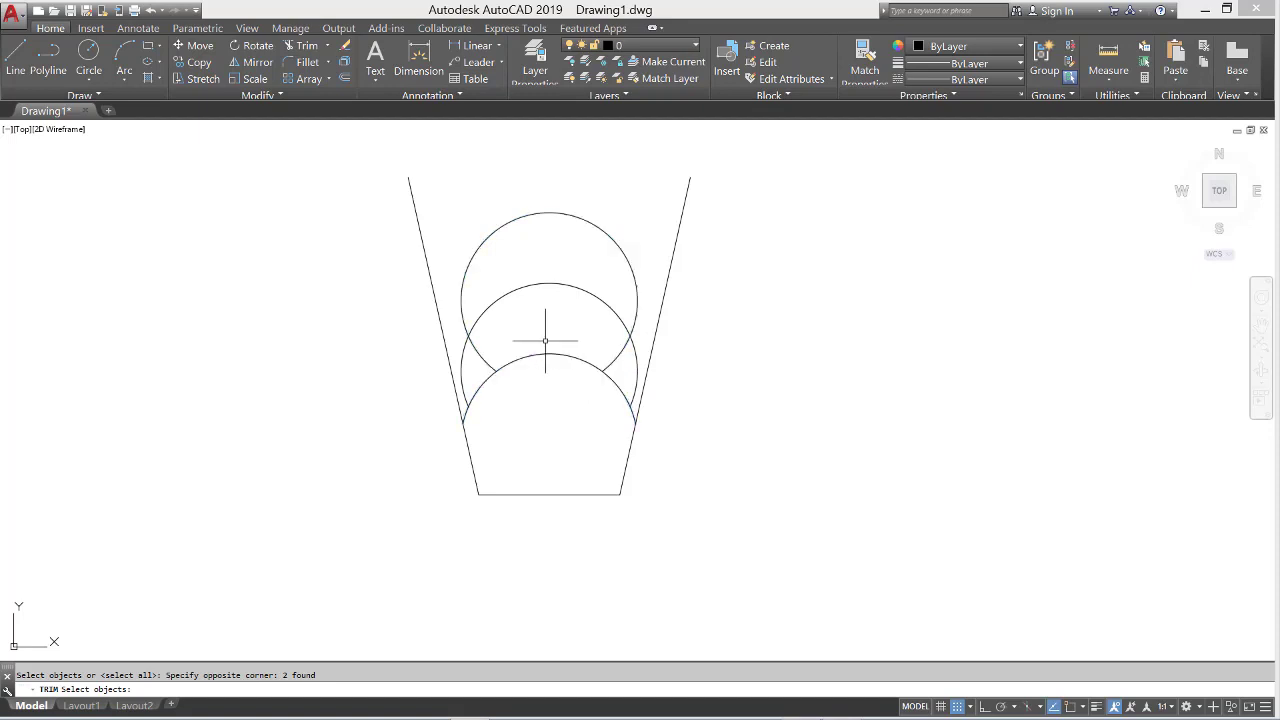
key(Escape)
- Trim the overlapping arc portions inside the figure, using all objects as cutting edges
key(Return)
key(Return)
click(626, 356)
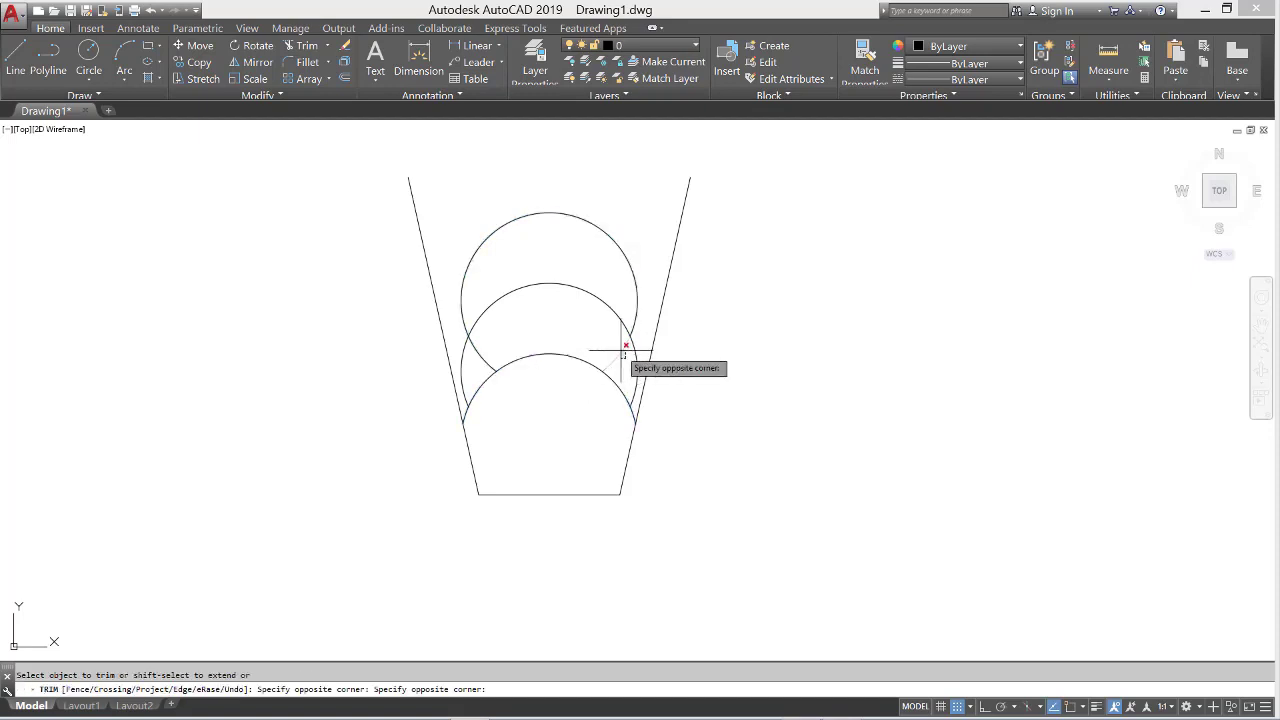
click(620, 349)
click(487, 348)
click(479, 356)
click(576, 316)
click(549, 268)
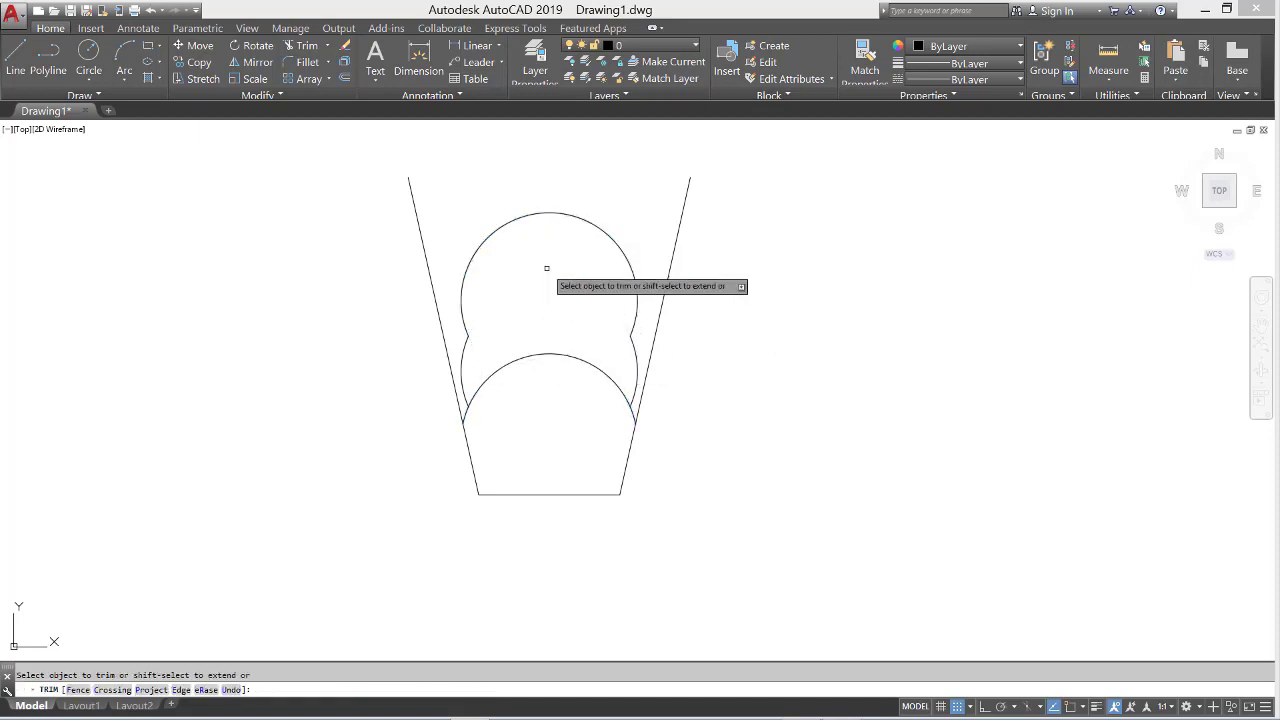
click(574, 388)
click(525, 334)
- Trim the upper parts of both slanted side lines back to where they meet the lowest arc
click(673, 256)
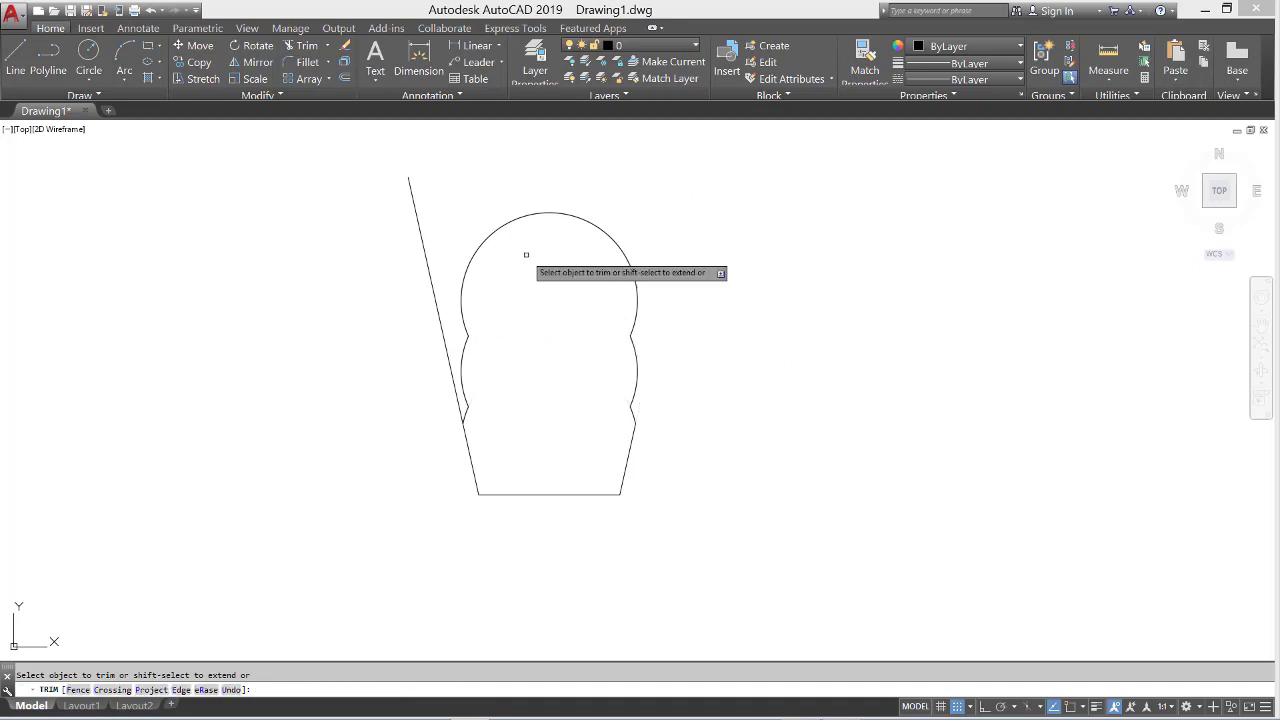
click(432, 282)
key(Escape)
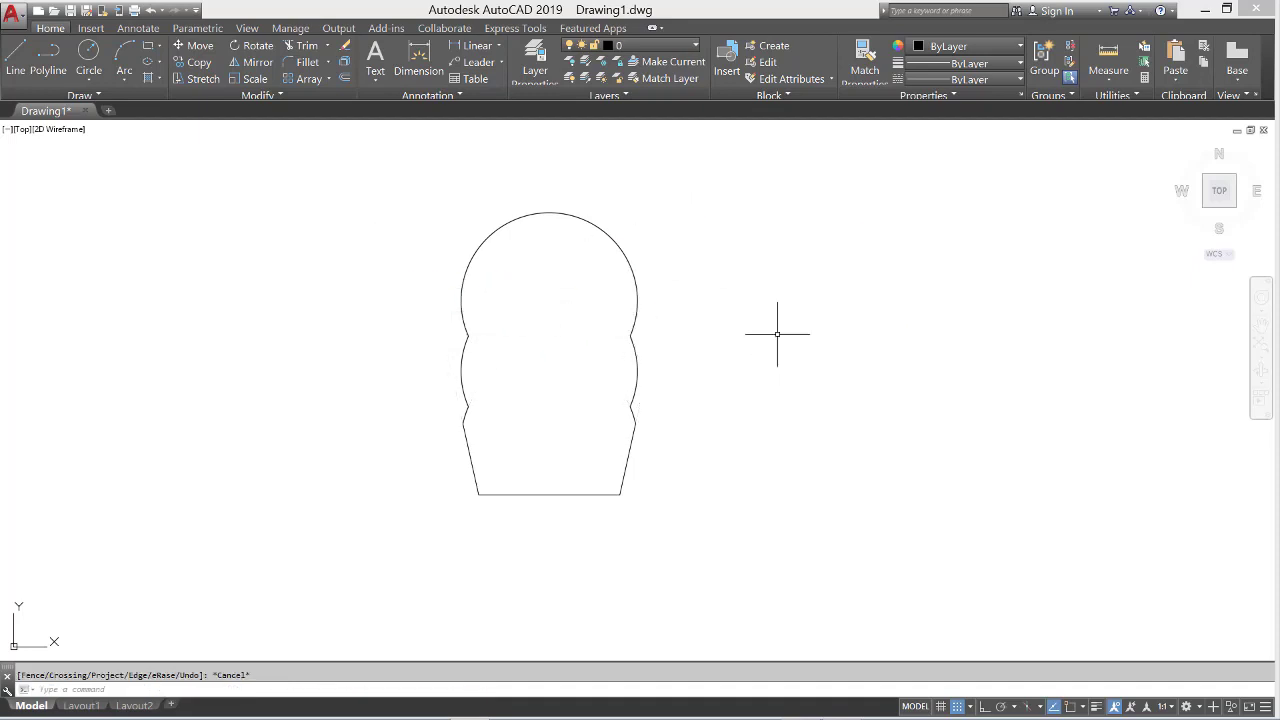
- Turn off grid snap and draw a horizontal line from the outline's lower left notch to about its middle
scroll(547, 298, up, 2)
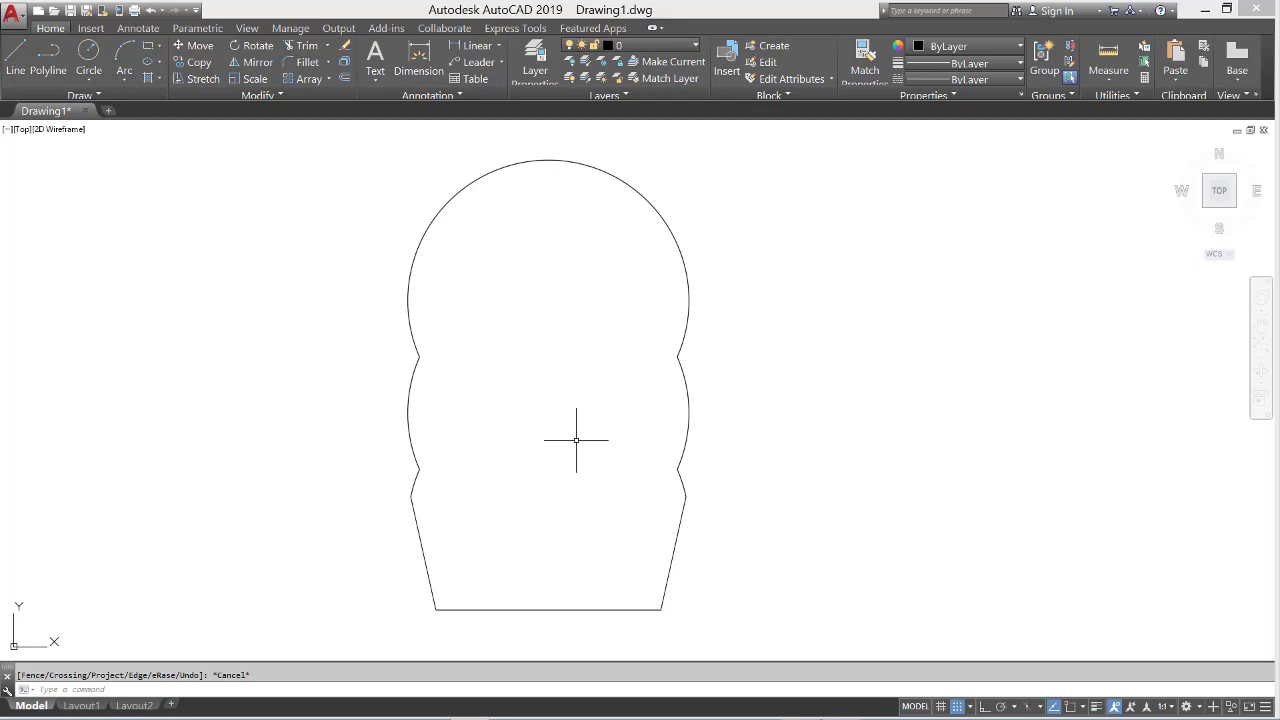
text(l)
key(Return)
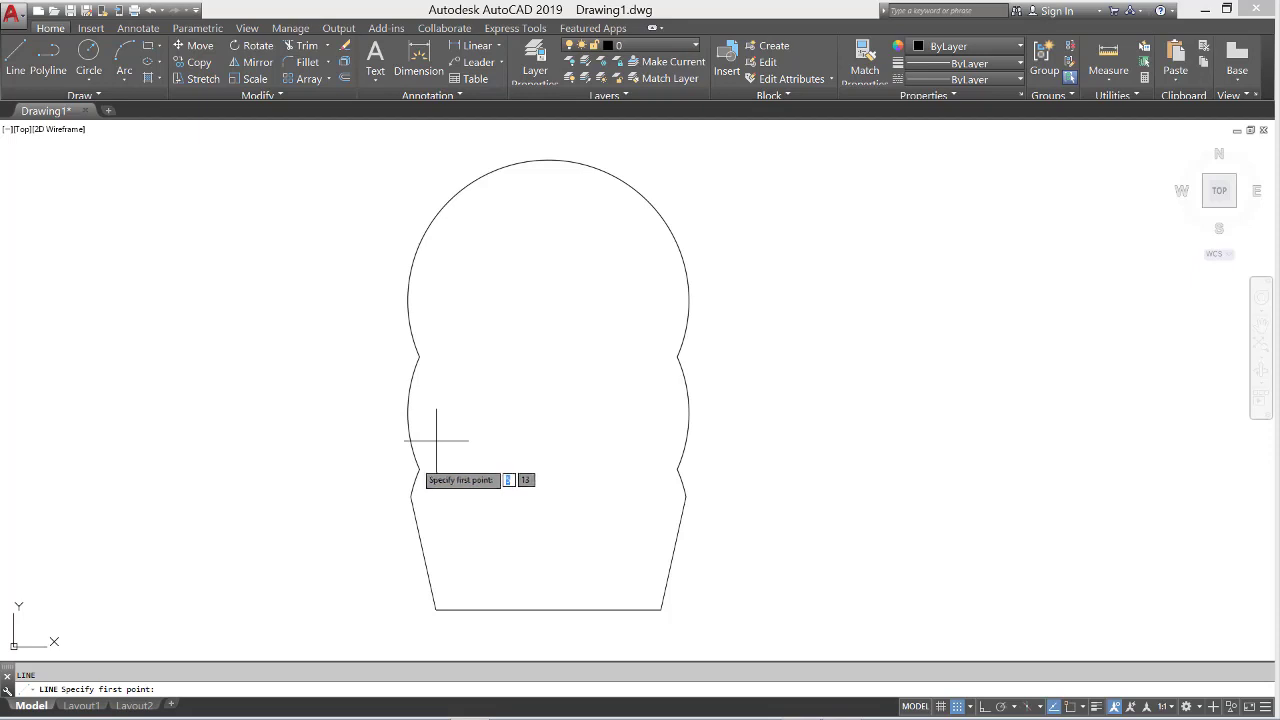
click(958, 707)
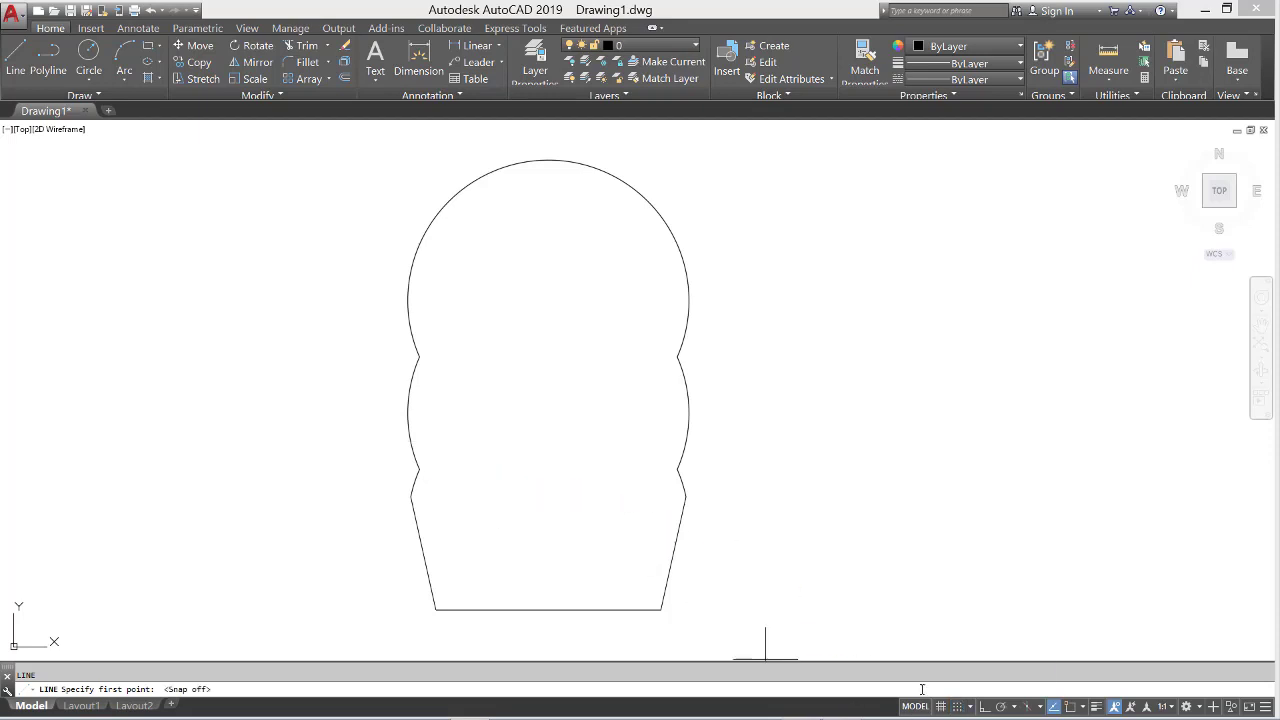
click(420, 468)
click(547, 468)
key(Escape)
- Draw a horizontal line from the upper left corner of the tapered base to just short of the figure's middle
key(Return)
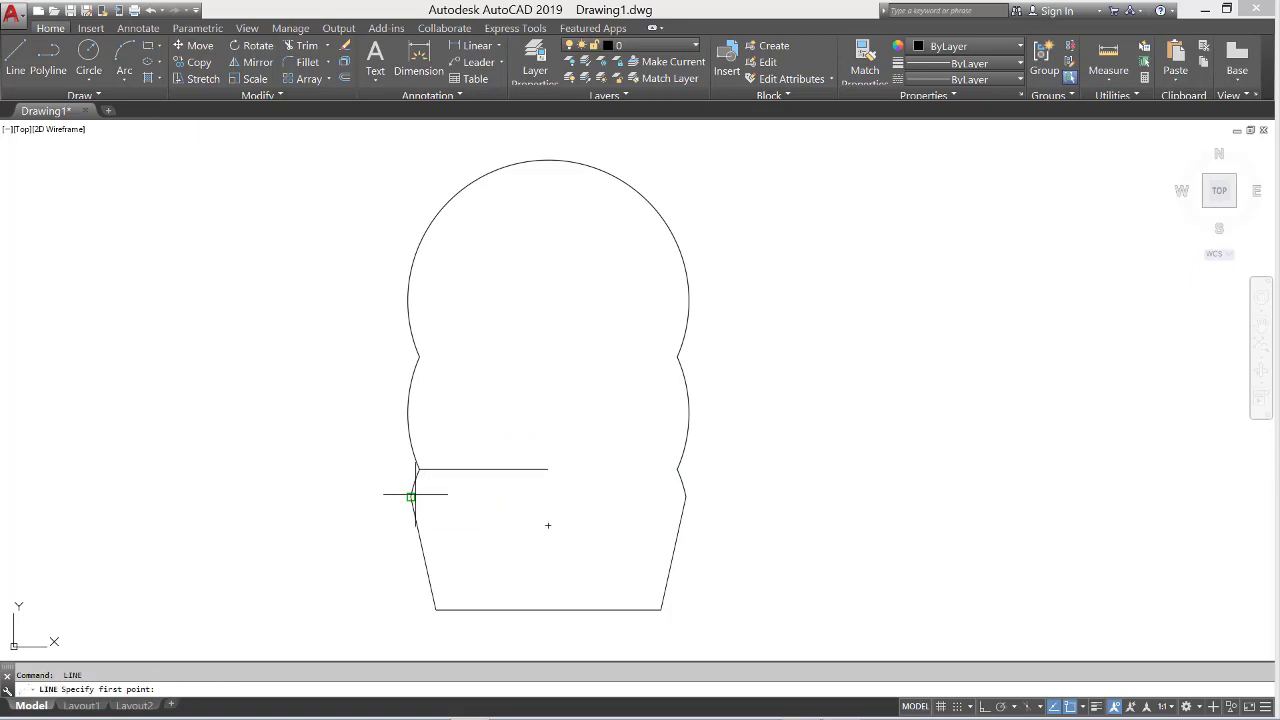
click(412, 496)
click(534, 496)
key(Escape)
key(Return)
click(420, 356)
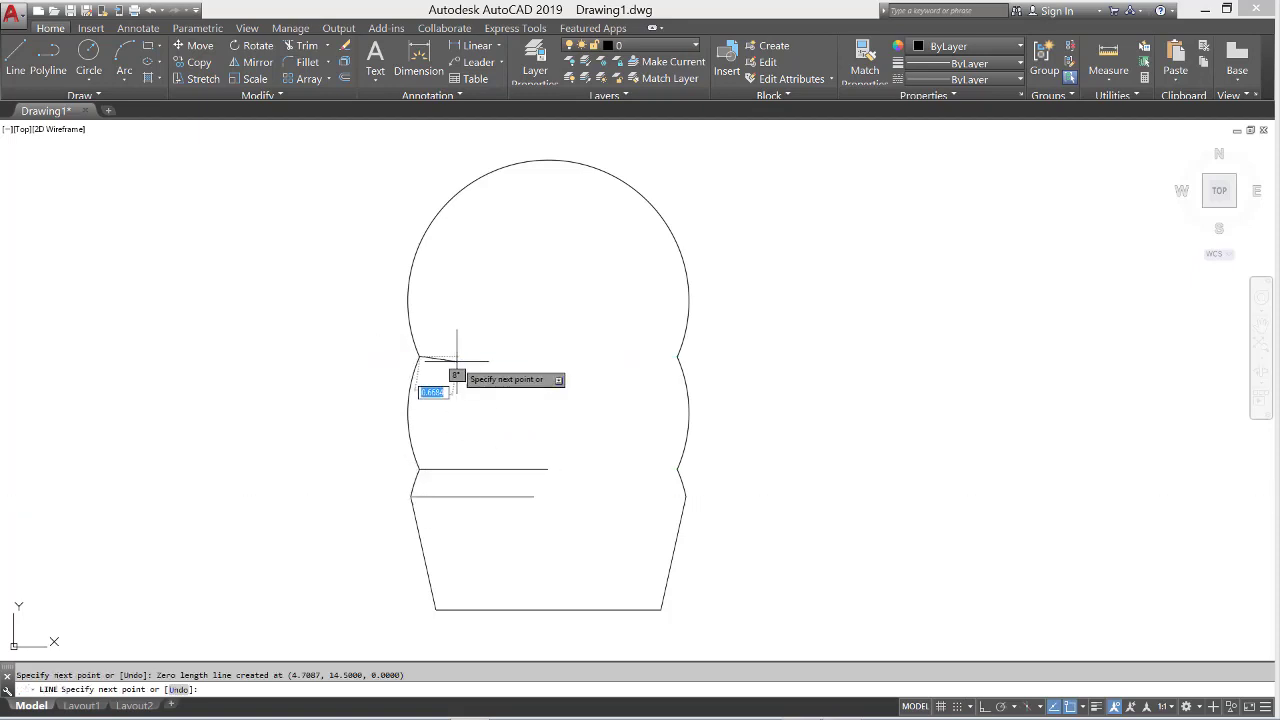
key(Escape)
- Draw a short horizontal line inward from the outline's upper left notch, about a quarter of the figure's width
key(Return)
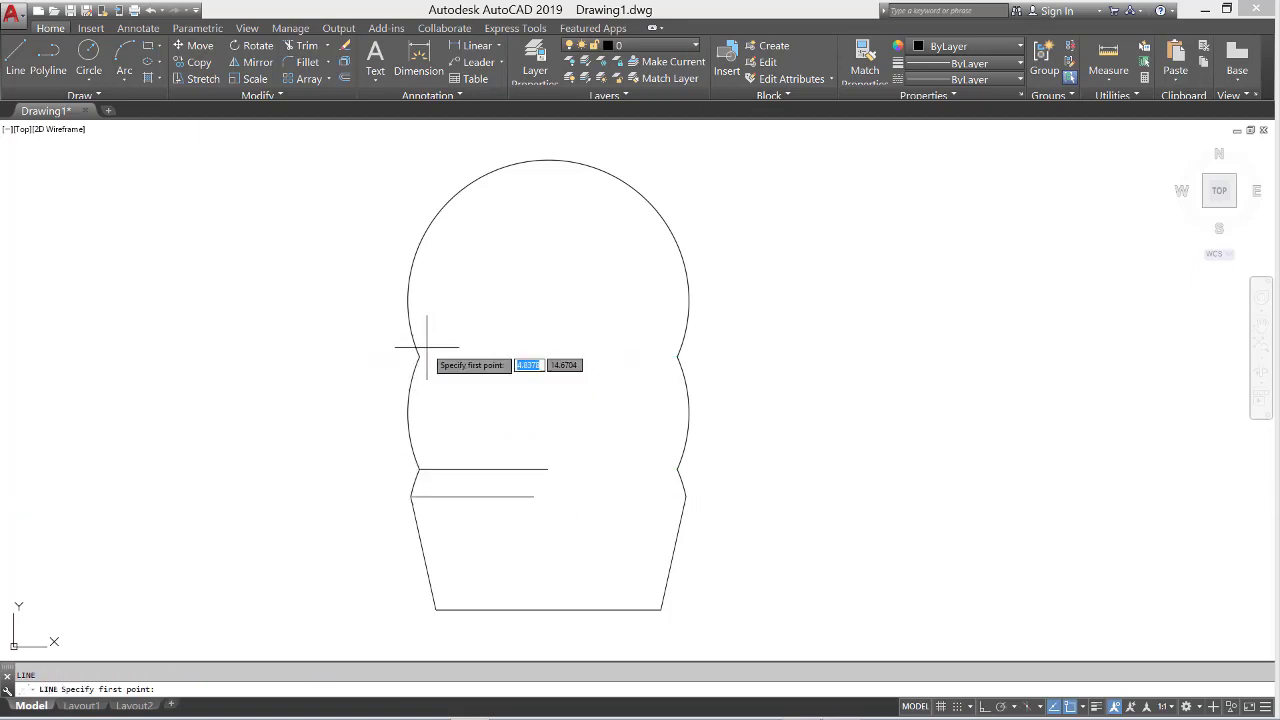
click(420, 356)
click(487, 356)
key(Escape)
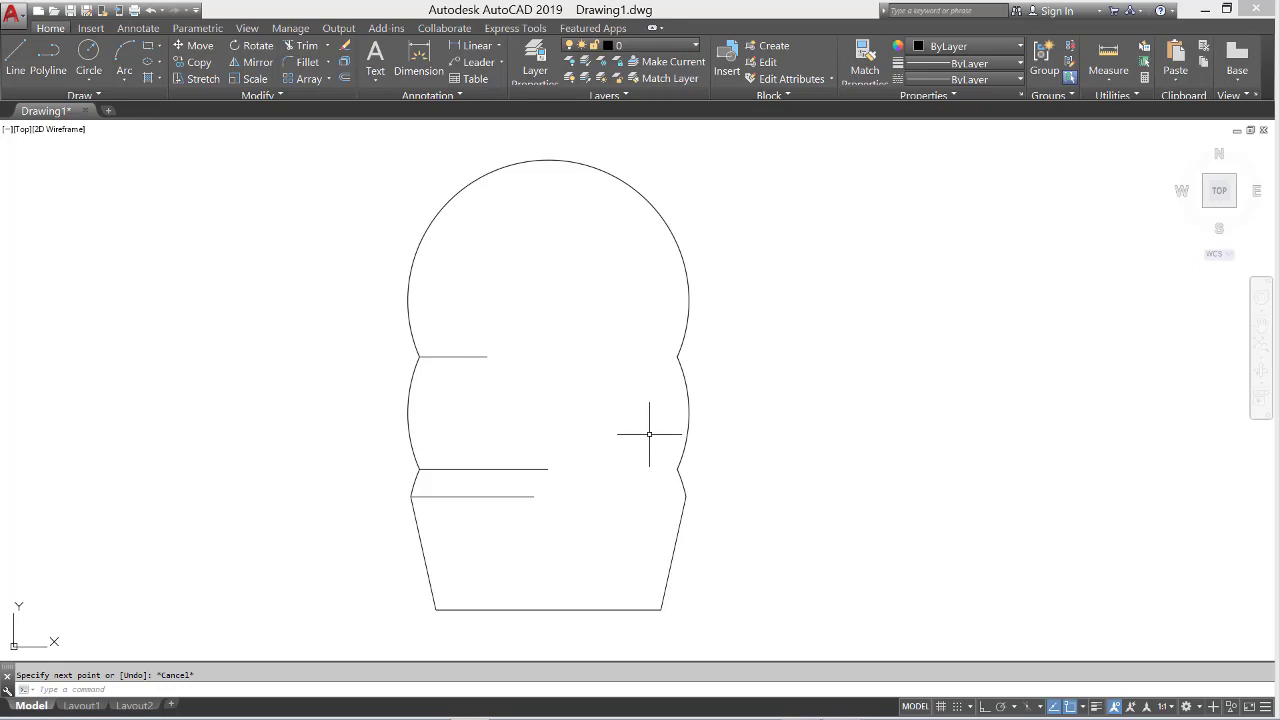
- Extend the three horizontal lines to the right side of the outline, using all objects as boundaries
key(Return)
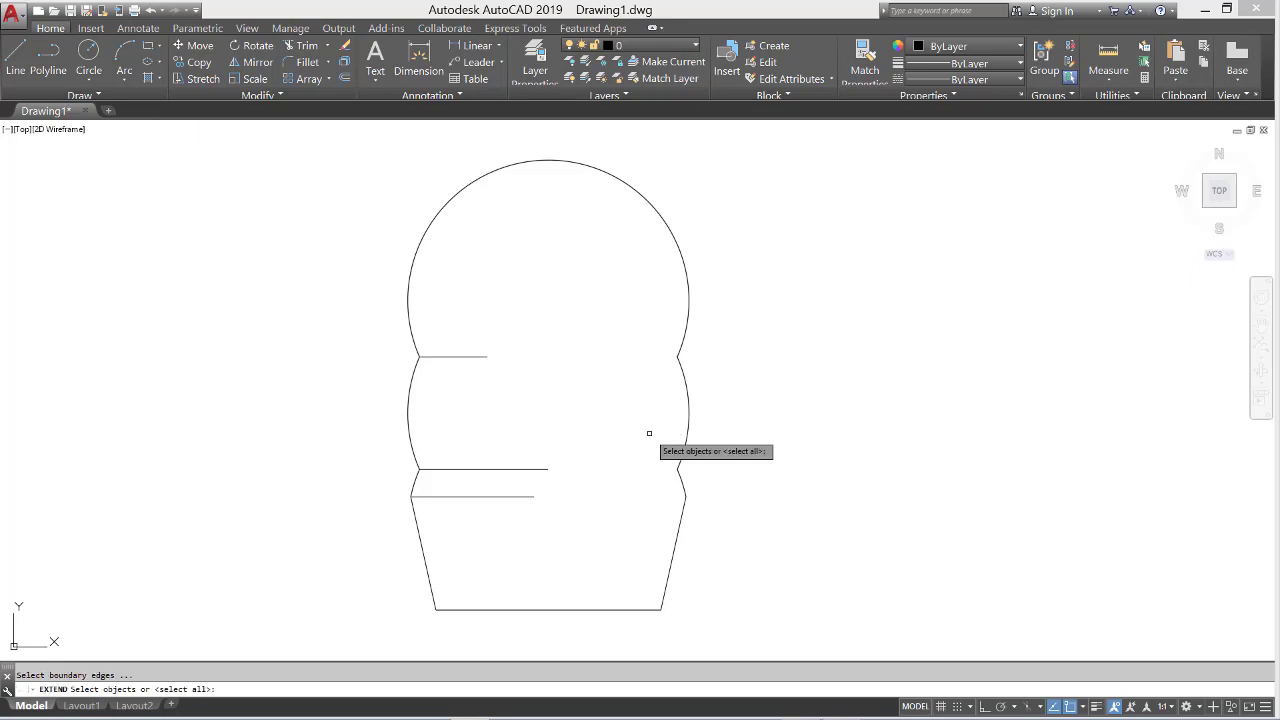
key(Return)
click(594, 528)
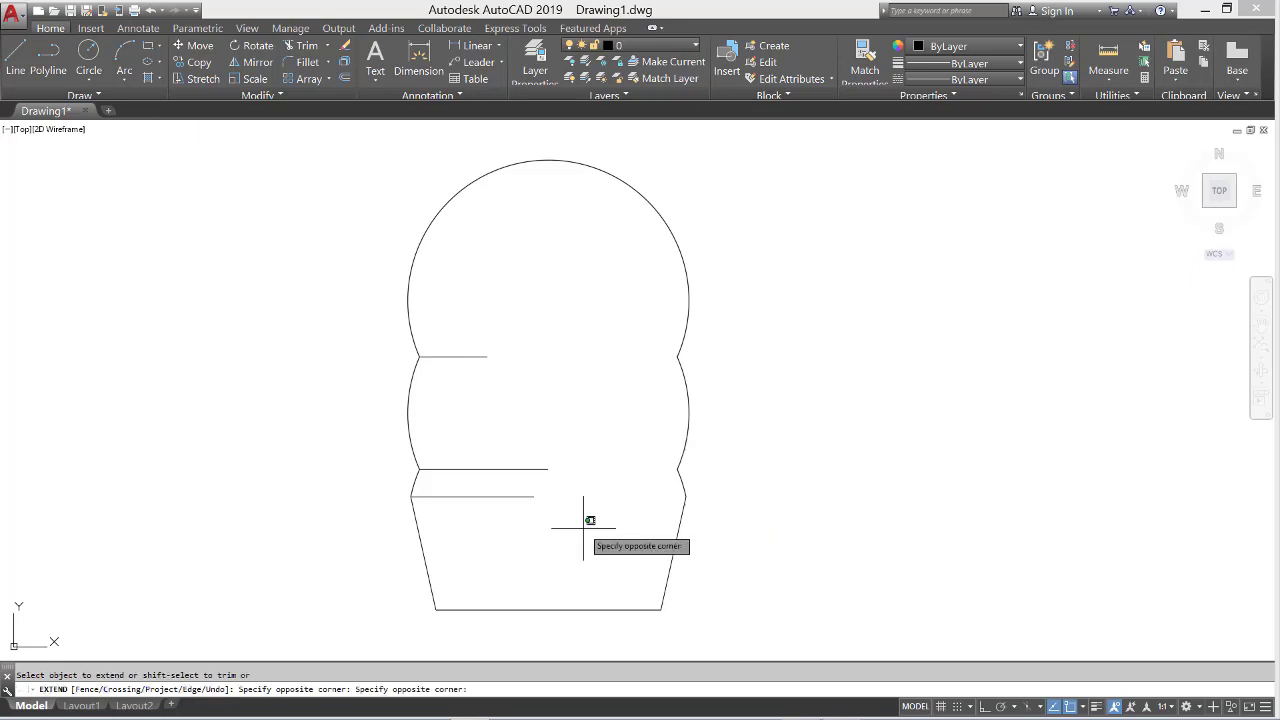
click(491, 343)
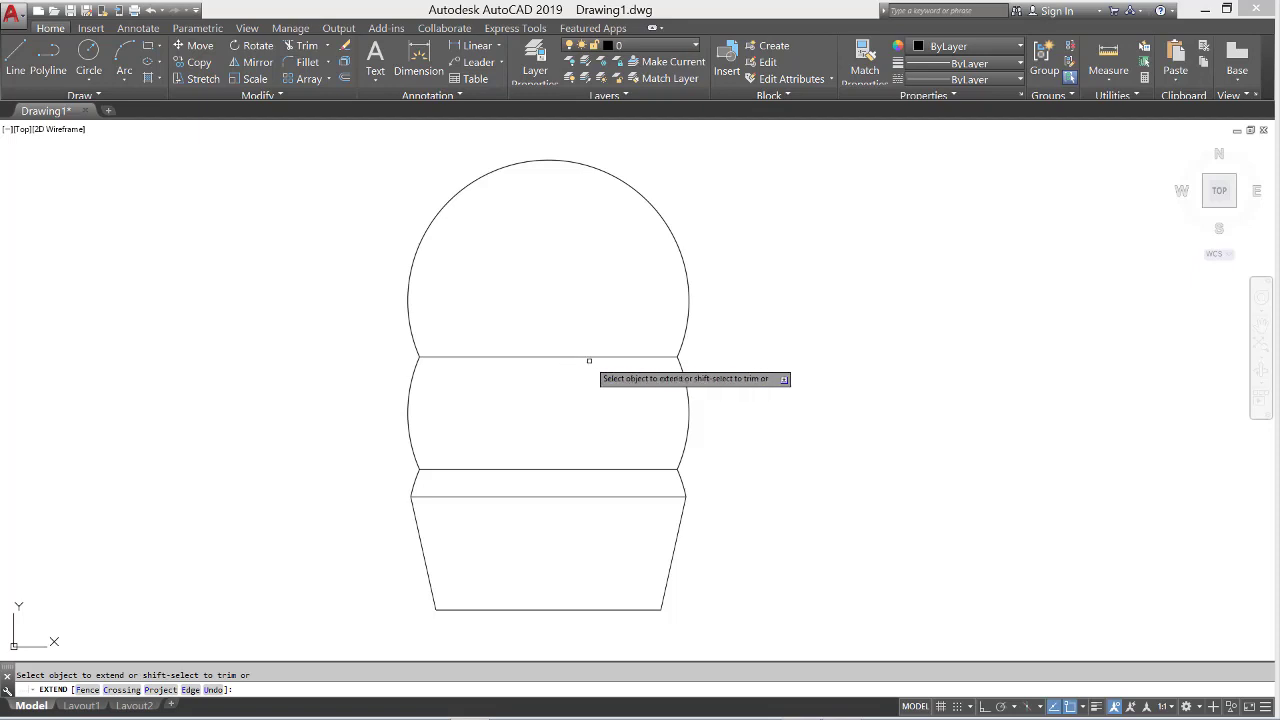
click(679, 351)
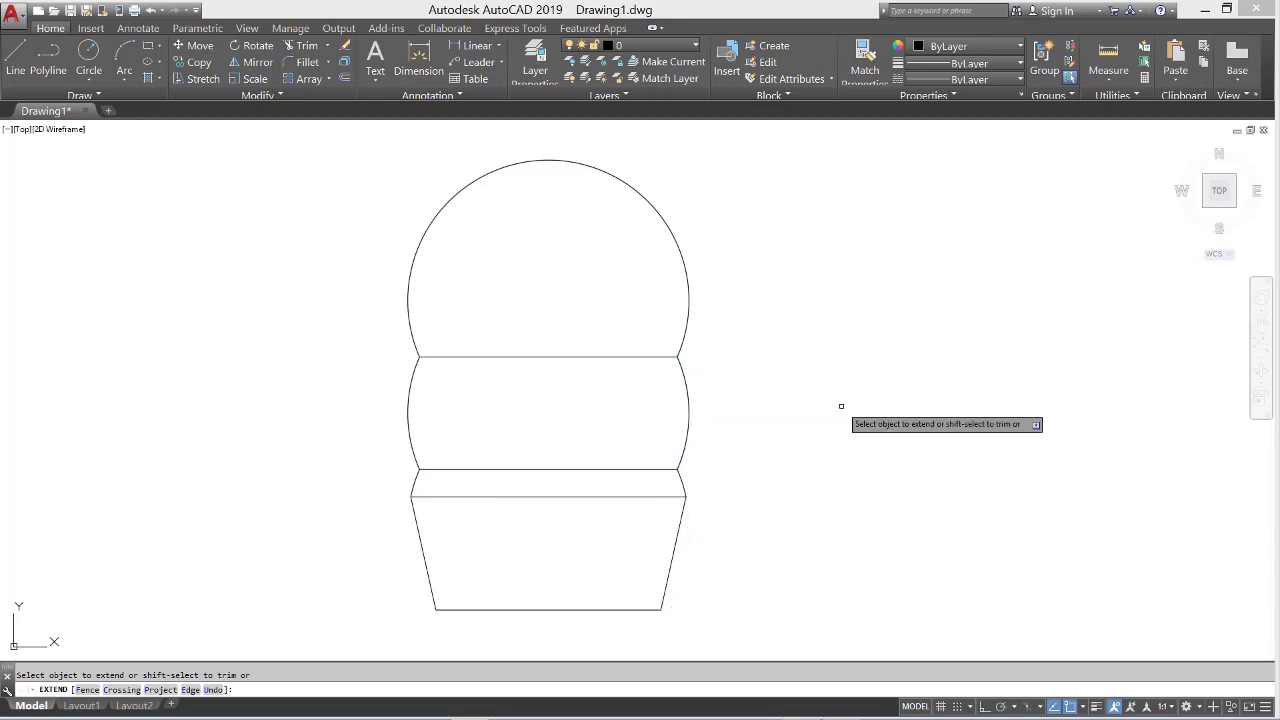
key(Return)
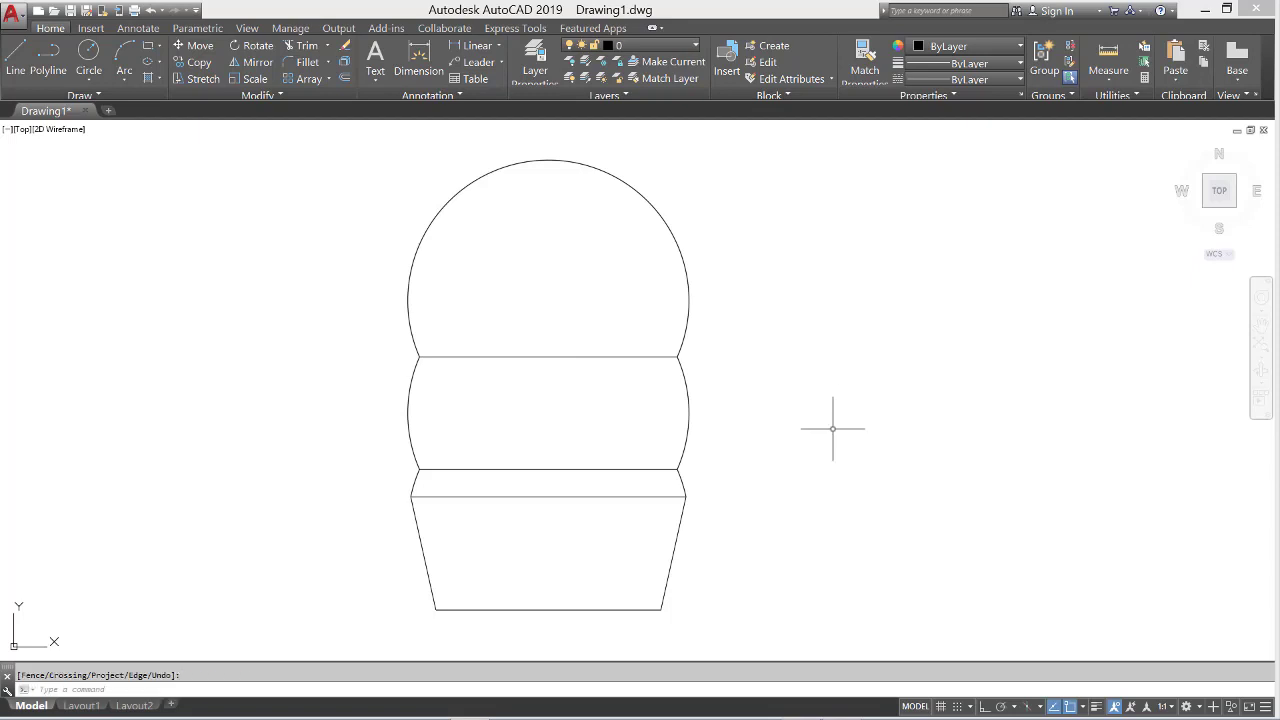
- Draw a large rectangle by two opposite corners in the empty area to the right of the tapered figure
middle_drag(767, 442, 811, 438)
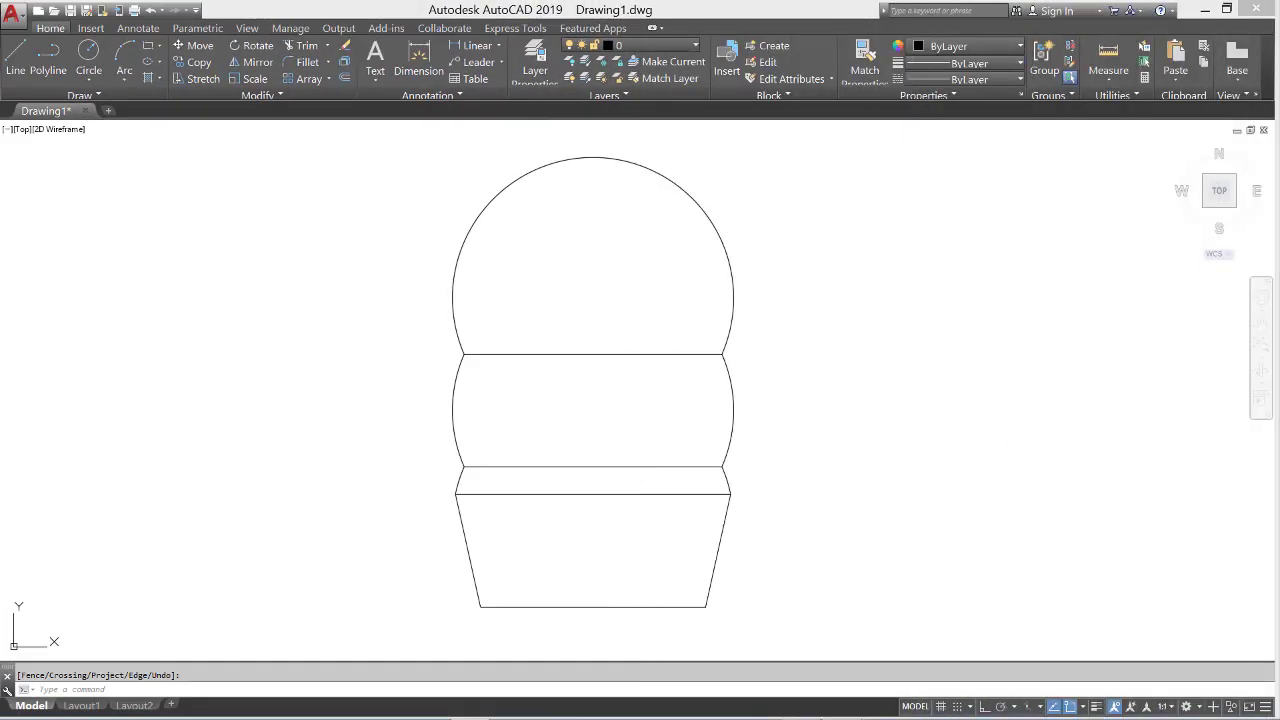
click(835, 435)
mouse_move(835, 435)
middle_down()
mouse_move(857, 437)
mouse_move(445, 455)
mouse_move(426, 440)
middle_up()
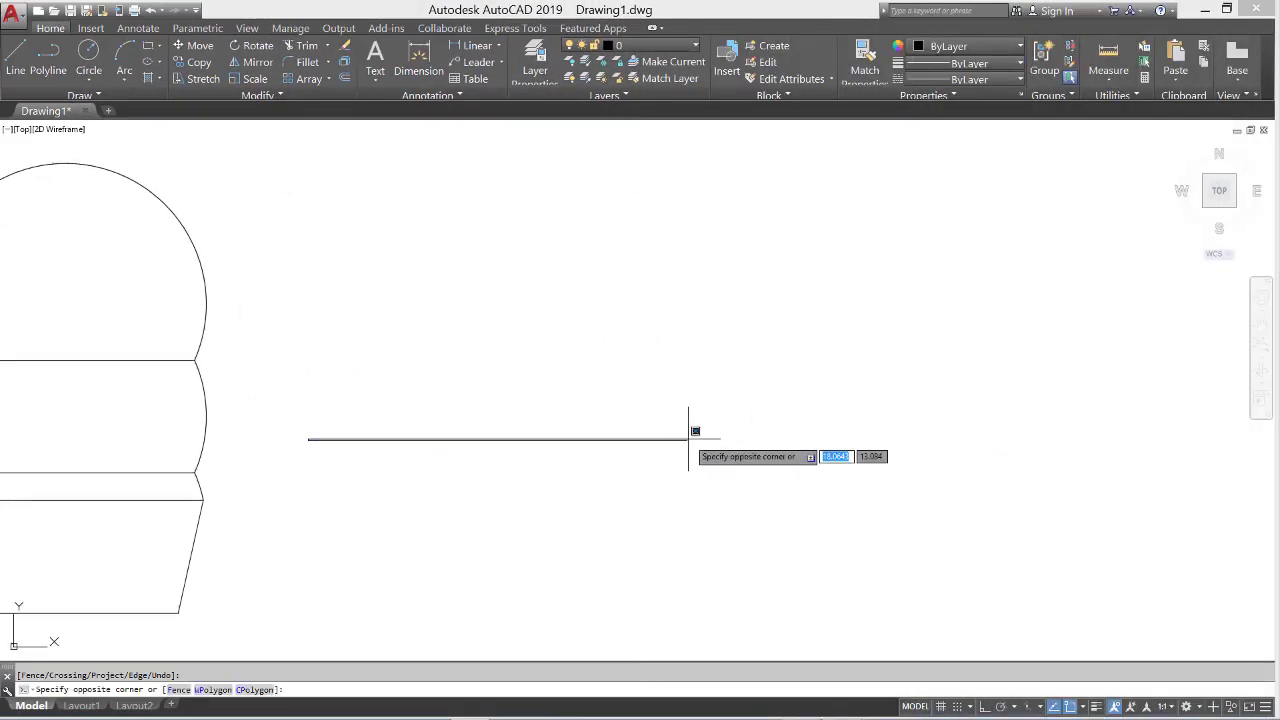
middle_drag(694, 429, 490, 432)
key(Escape)
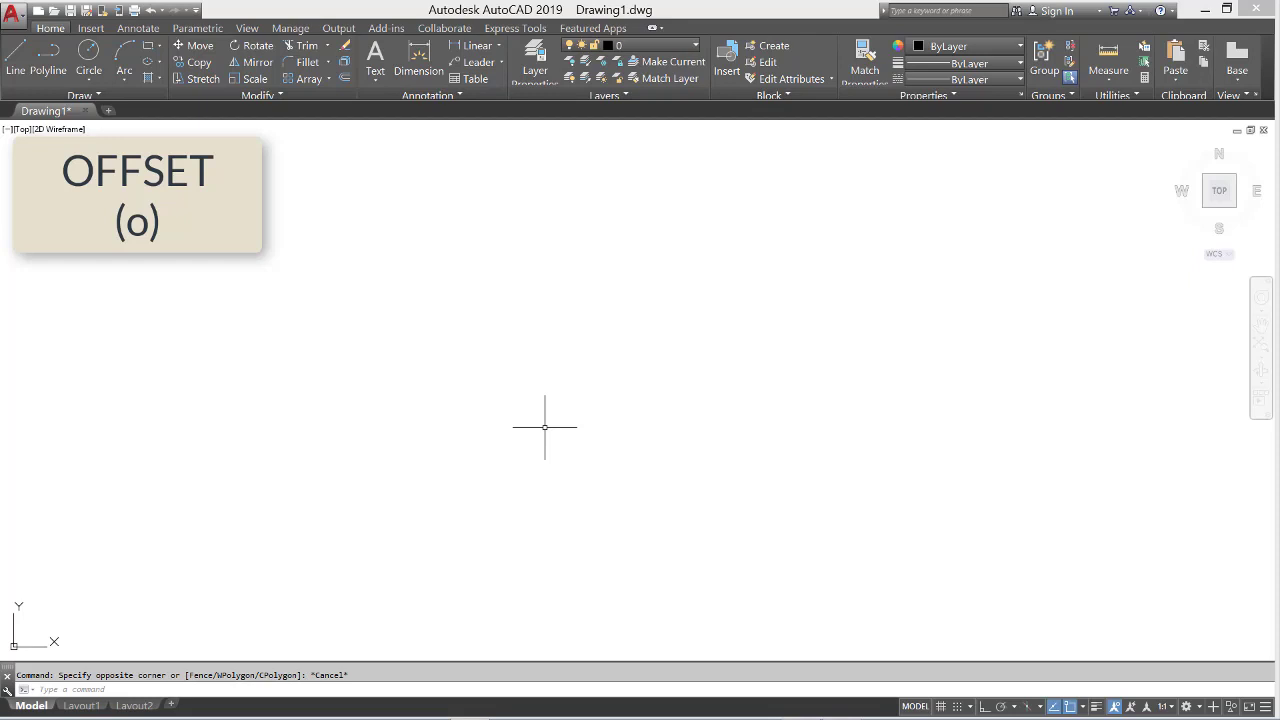
text(rec)
key(Return)
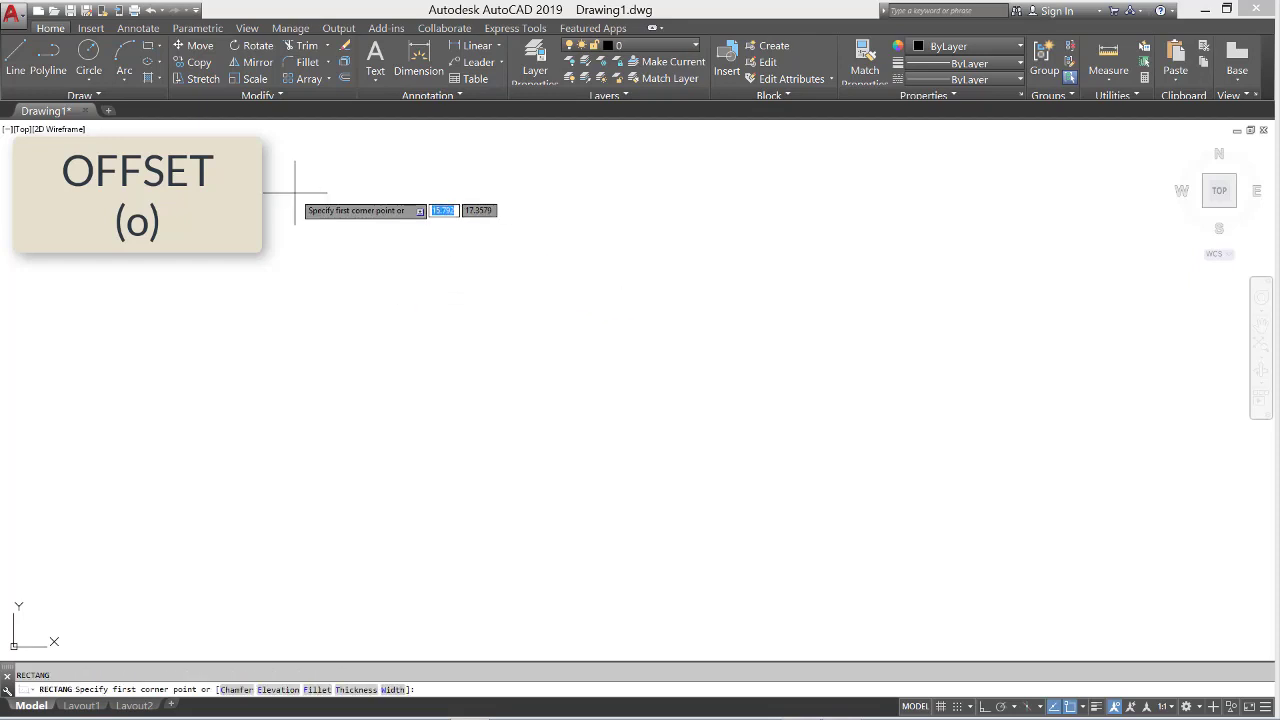
click(295, 192)
click(946, 592)
key(Escape)
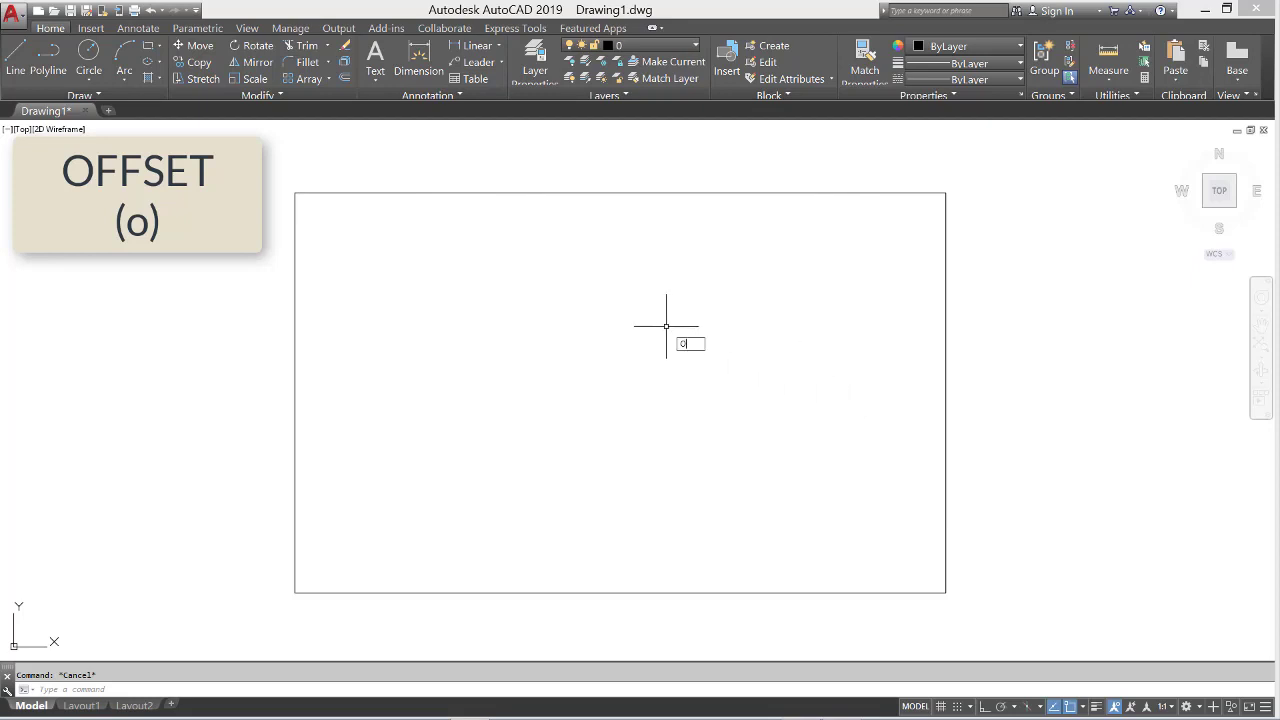
- Offset the rectangle inward by a distance of 0.3
key(Return)
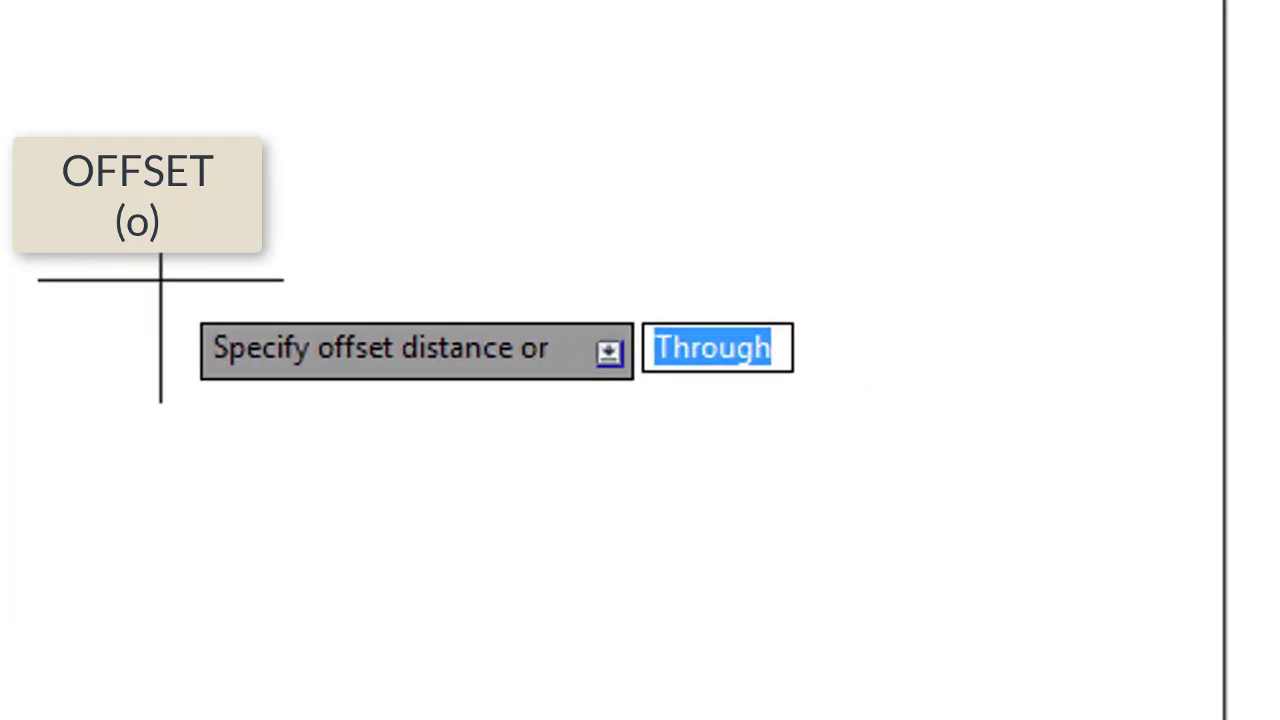
text(.)
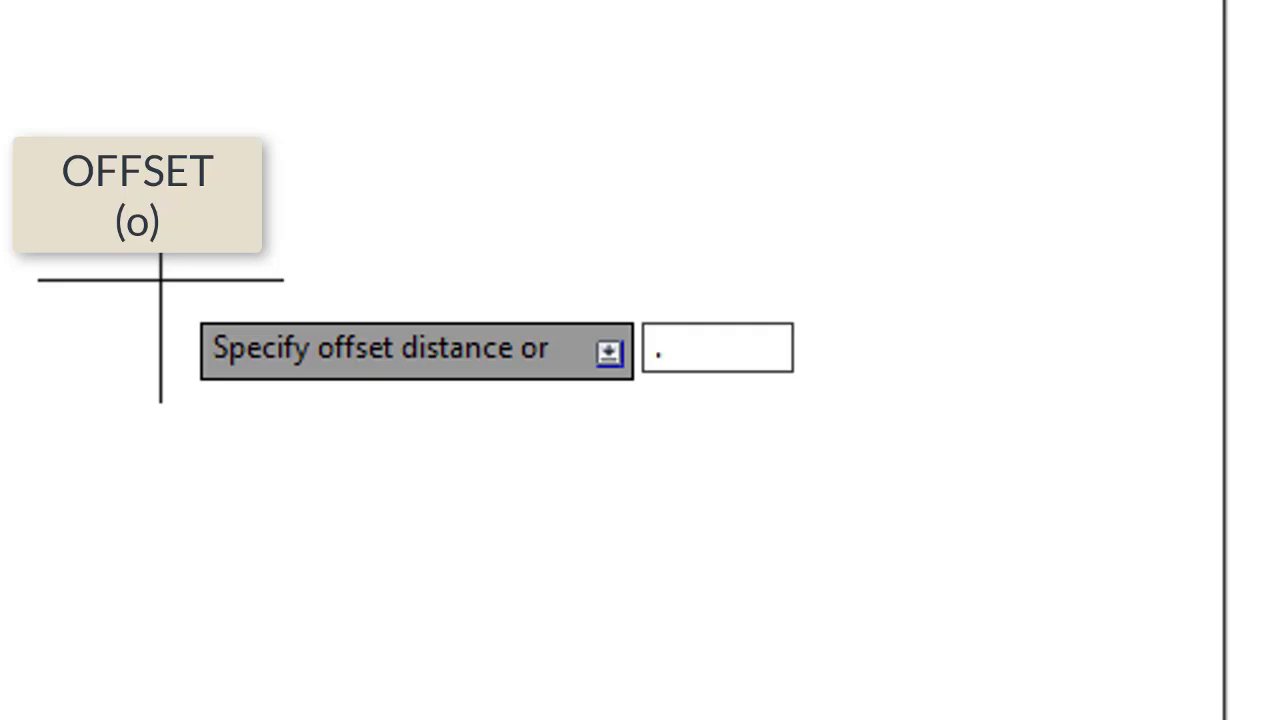
text(3)
key(Return)
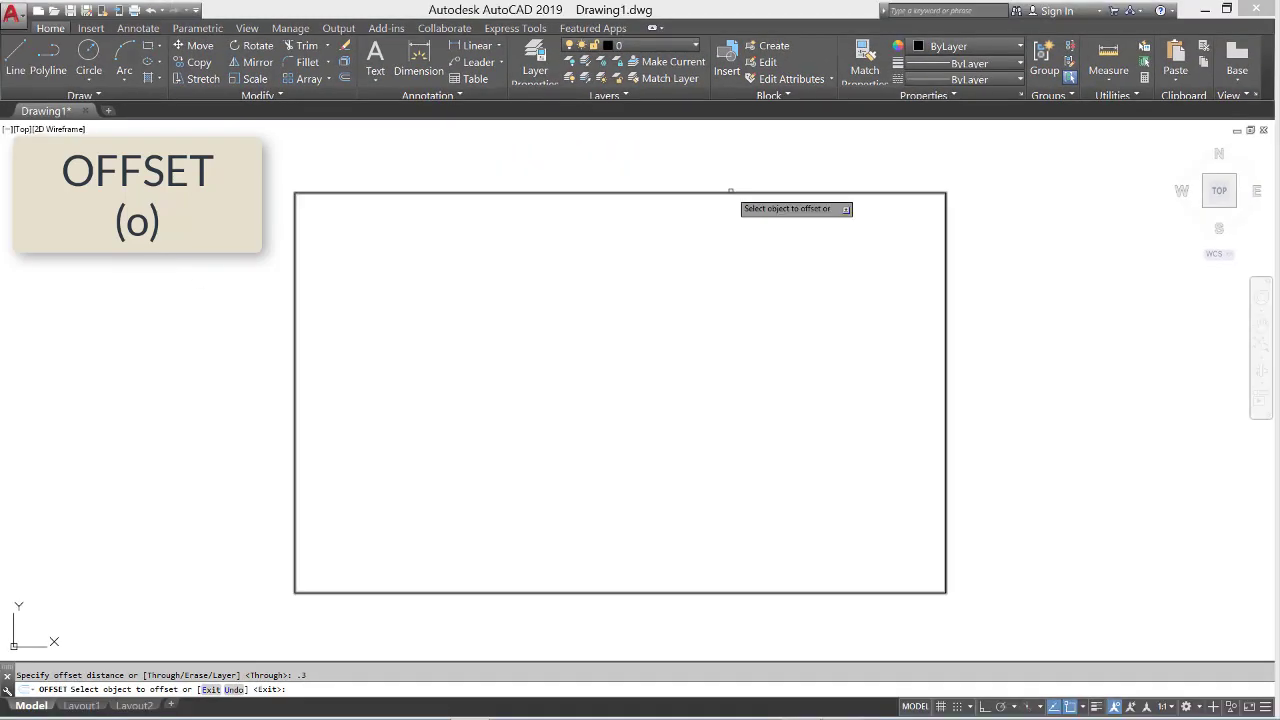
click(506, 191)
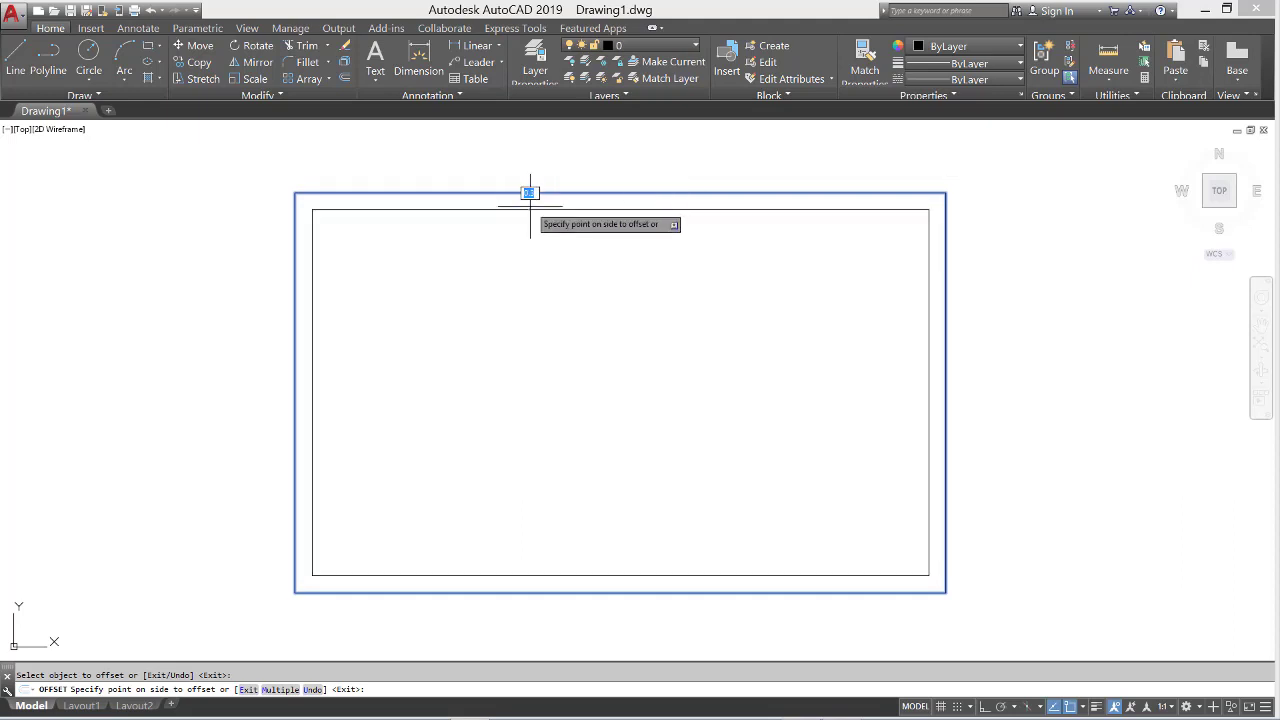
click(529, 200)
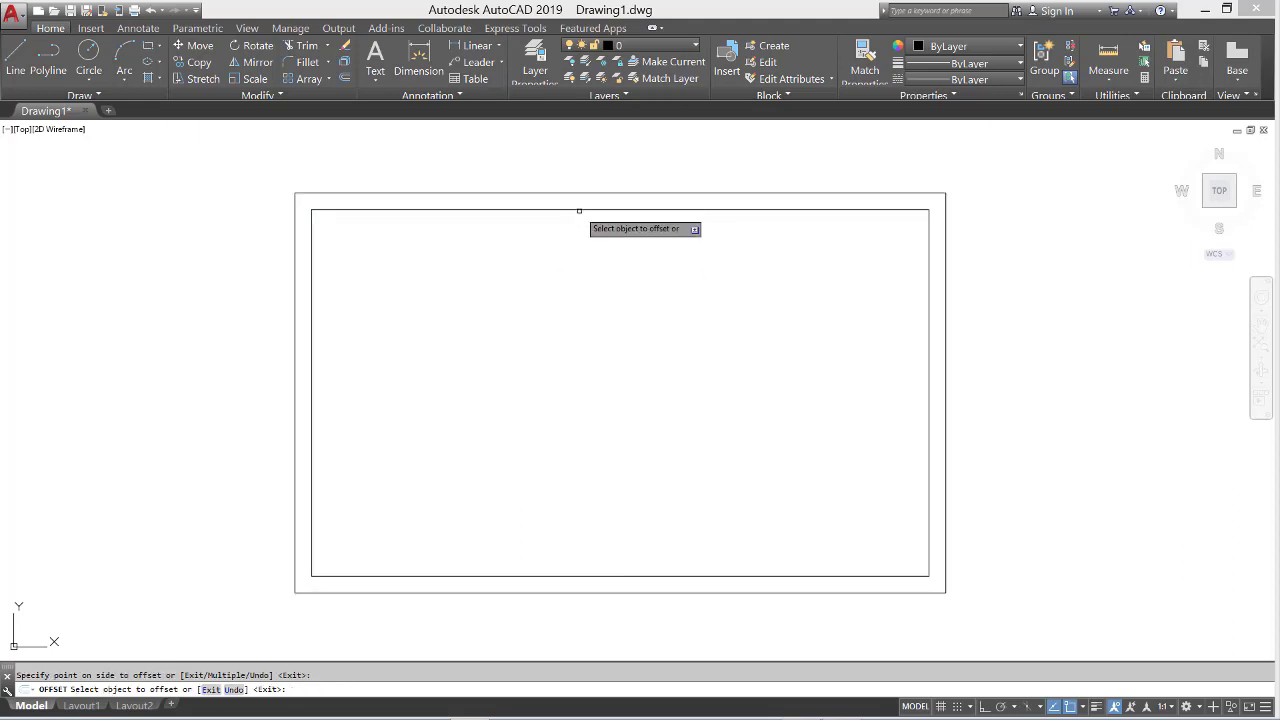
- Offset the innermost rectangle inward five more times at the same 0.3 distance, giving evenly nested rectangles
click(578, 210)
click(579, 227)
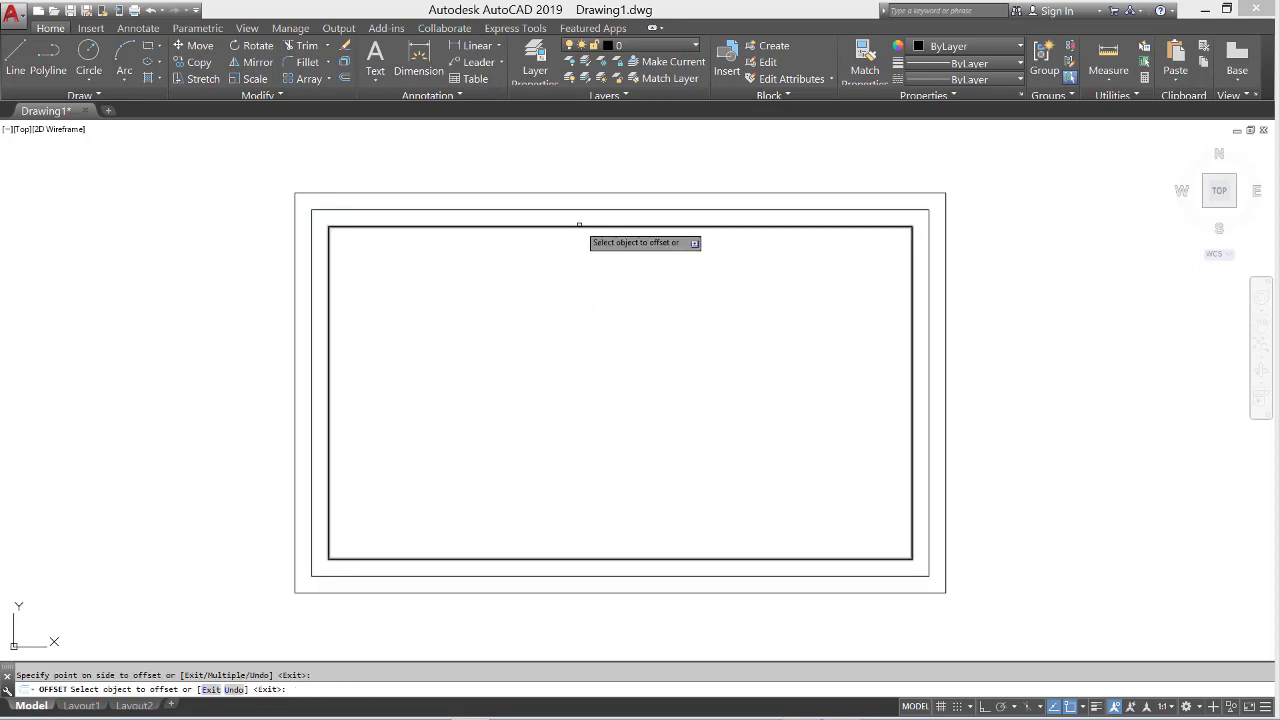
click(579, 227)
click(580, 240)
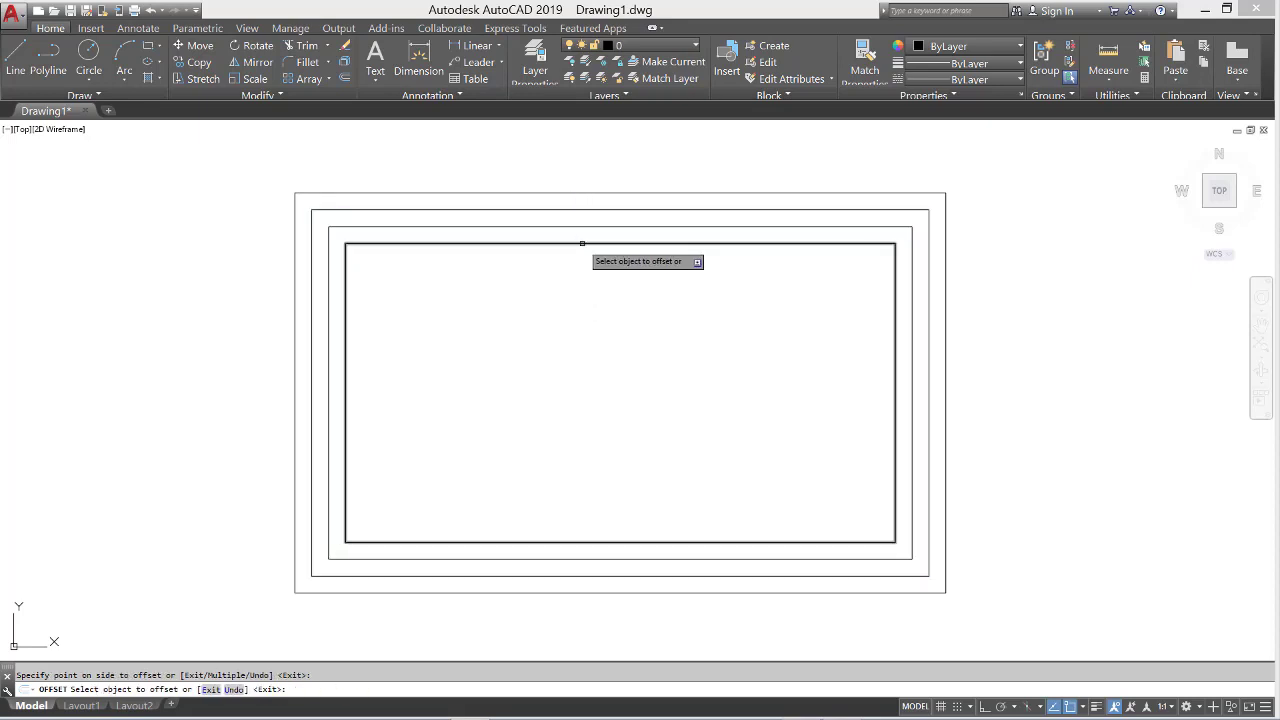
click(582, 243)
click(583, 258)
click(582, 261)
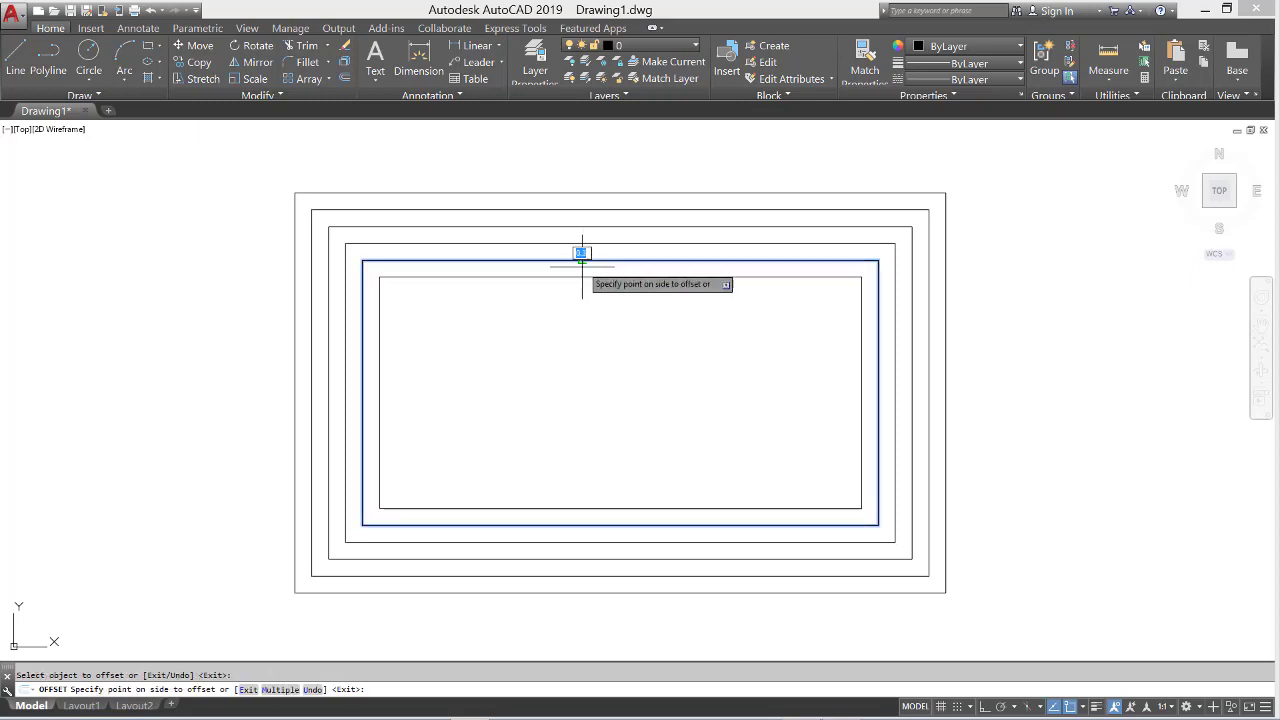
click(582, 255)
click(580, 278)
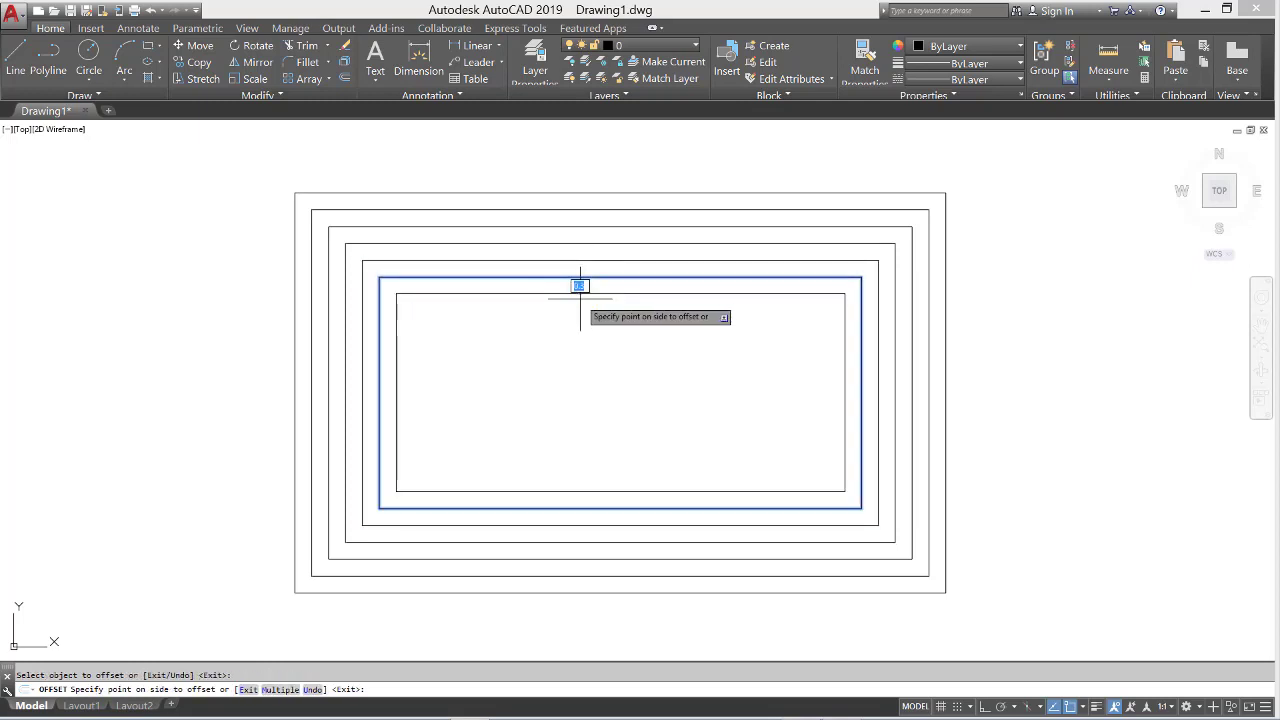
click(580, 298)
key(Return)
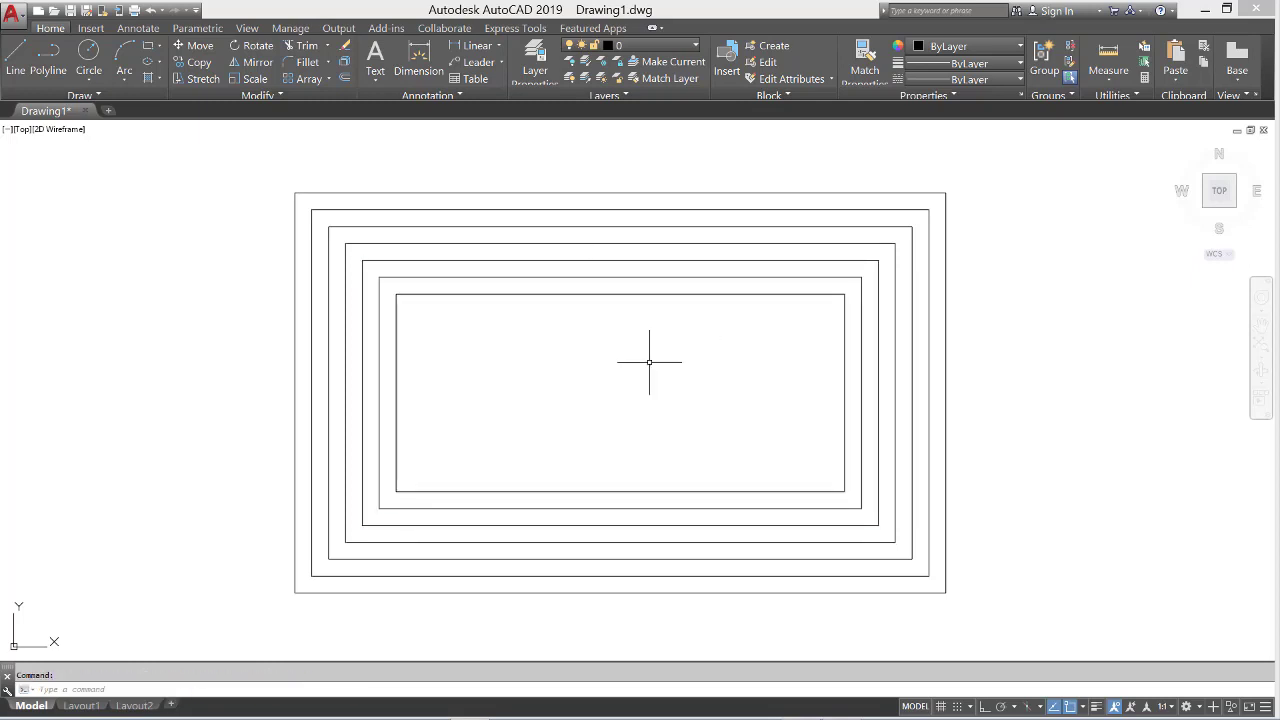
- Draw diagonal lines joining the innermost and outermost rectangles at their lower right and upper right corners
key(Return)
click(845, 491)
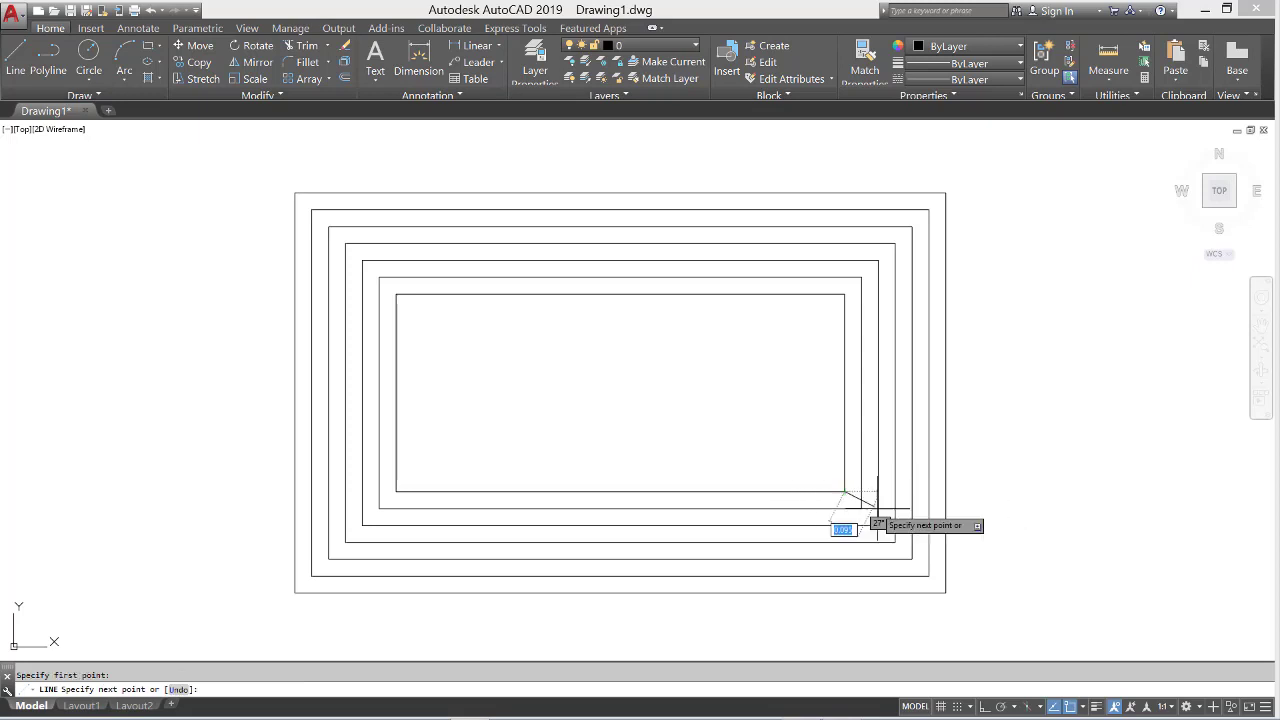
key(Return)
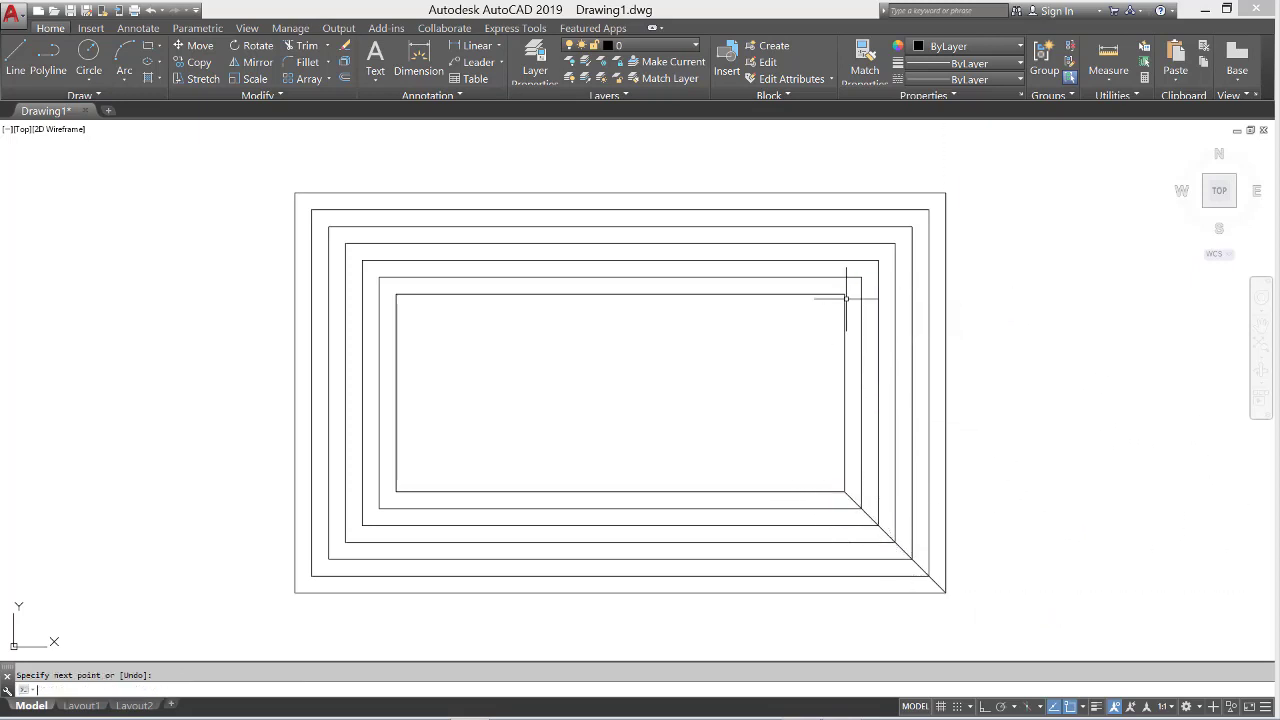
key(Return)
click(845, 293)
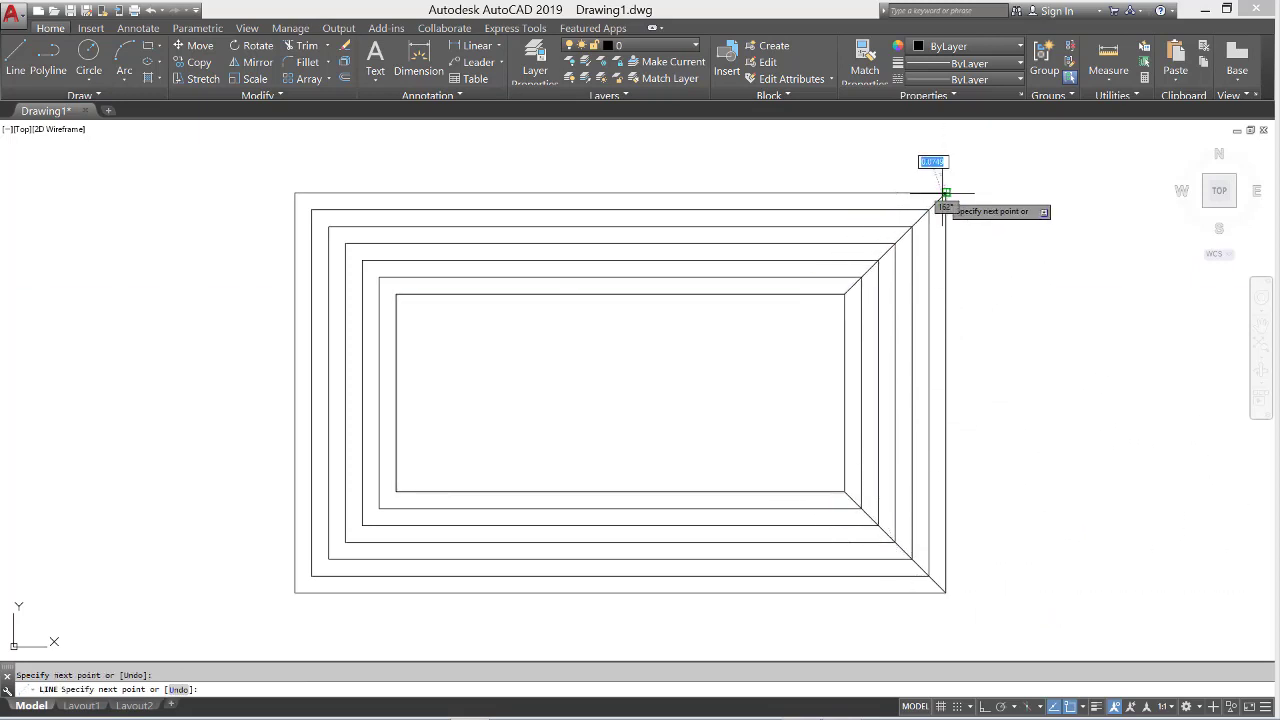
- Draw diagonal lines joining the innermost and outermost rectangles at their upper left and lower left corners
click(396, 293)
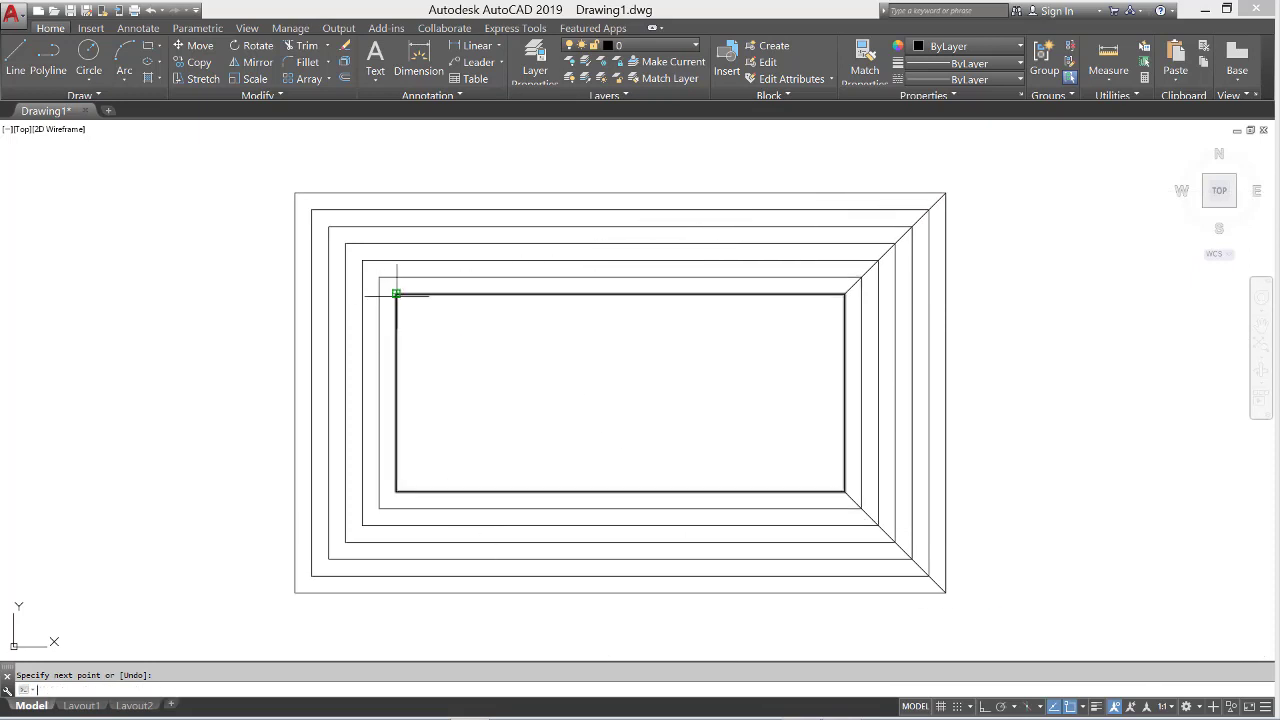
click(294, 192)
key(Return)
key(Return)
click(396, 492)
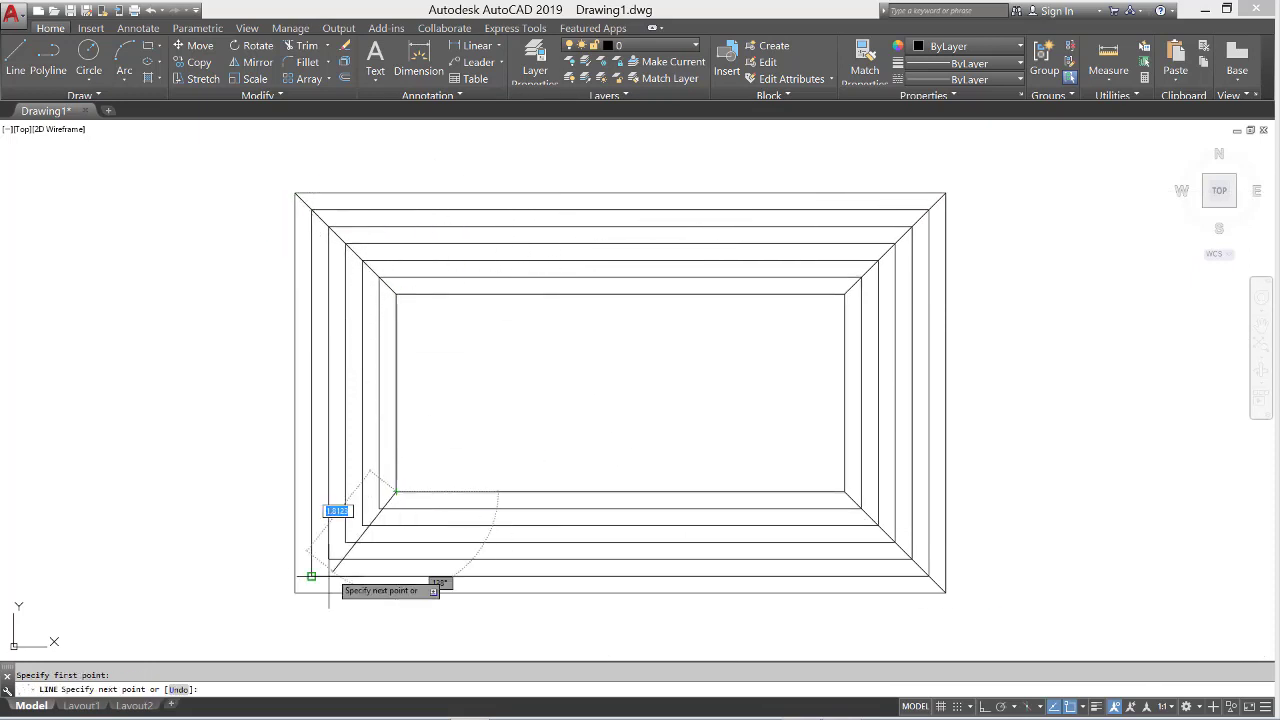
click(294, 593)
key(Escape)
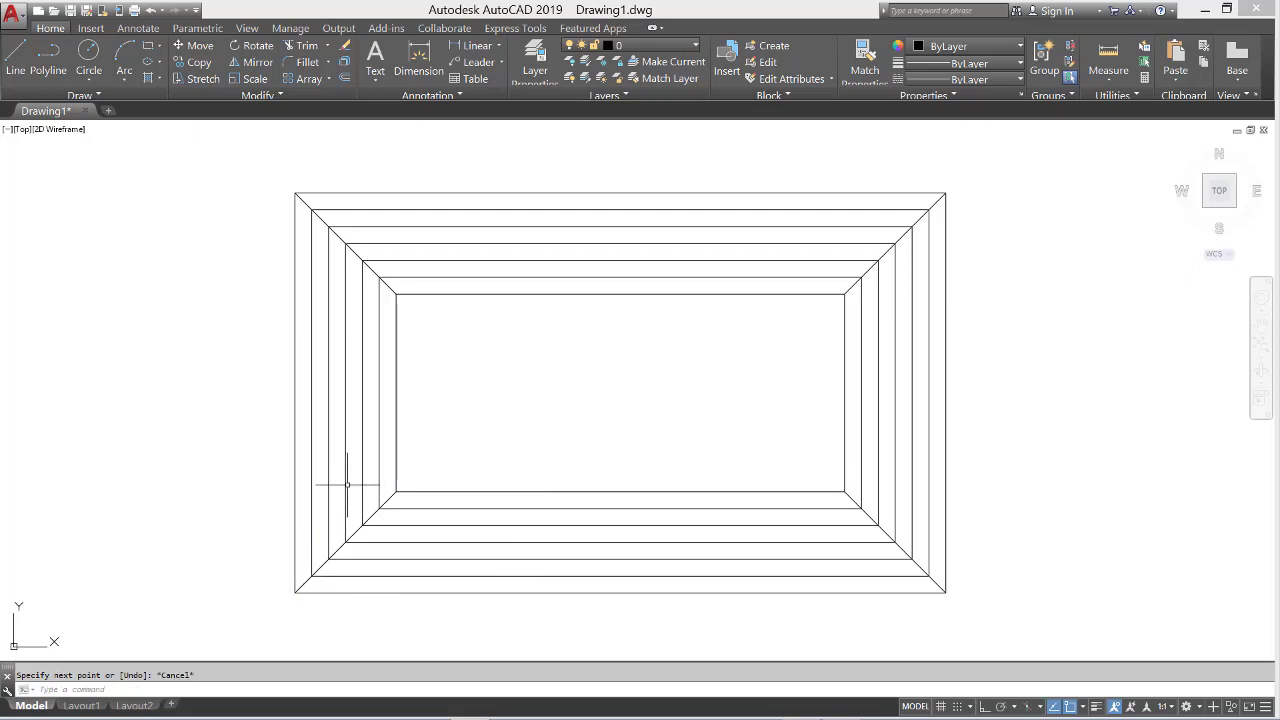
- Trim away the intermediate vertical lines between the diagonals on both sides, using all objects as cutting edges
text(TR)
key(Return)
key(Return)
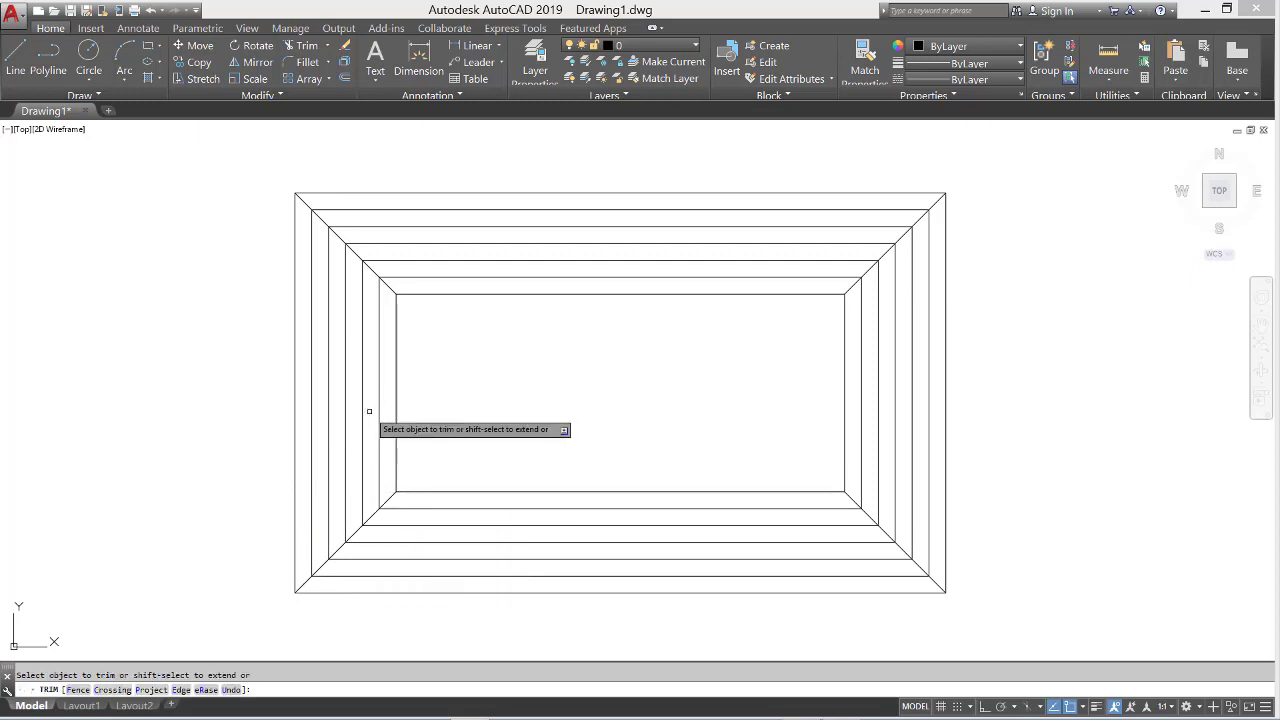
click(391, 421)
click(305, 339)
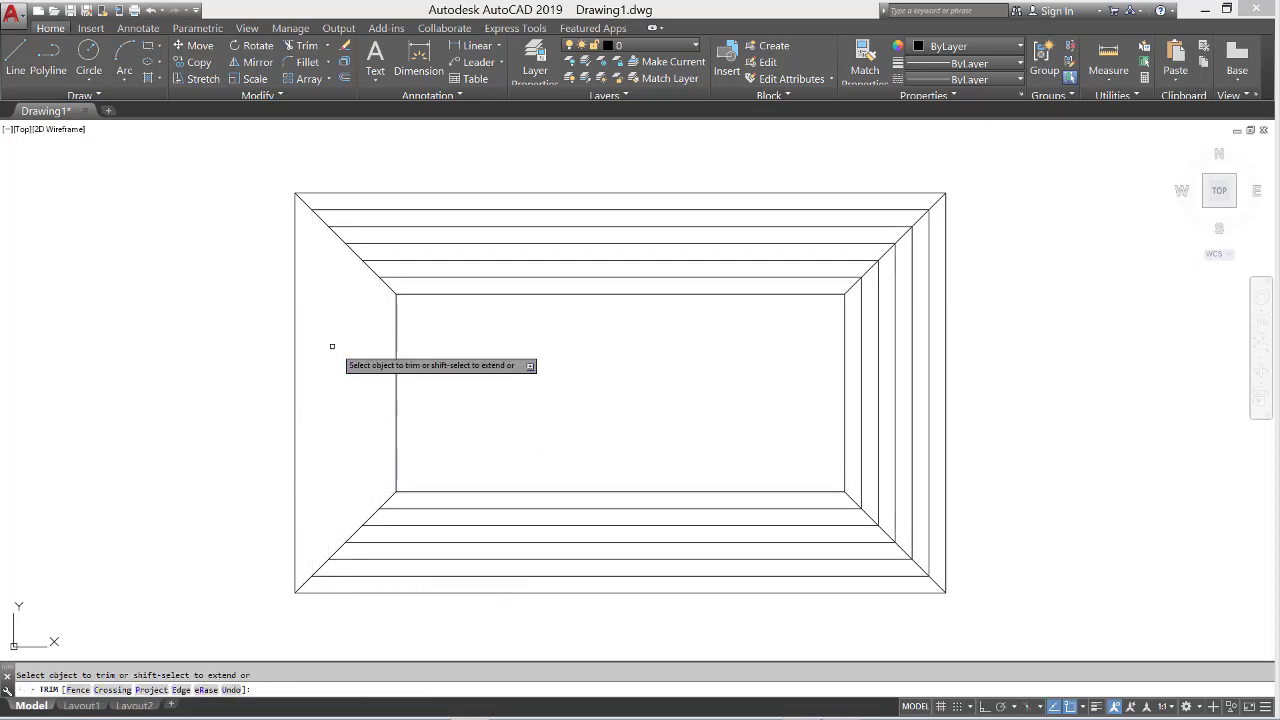
click(934, 410)
click(851, 368)
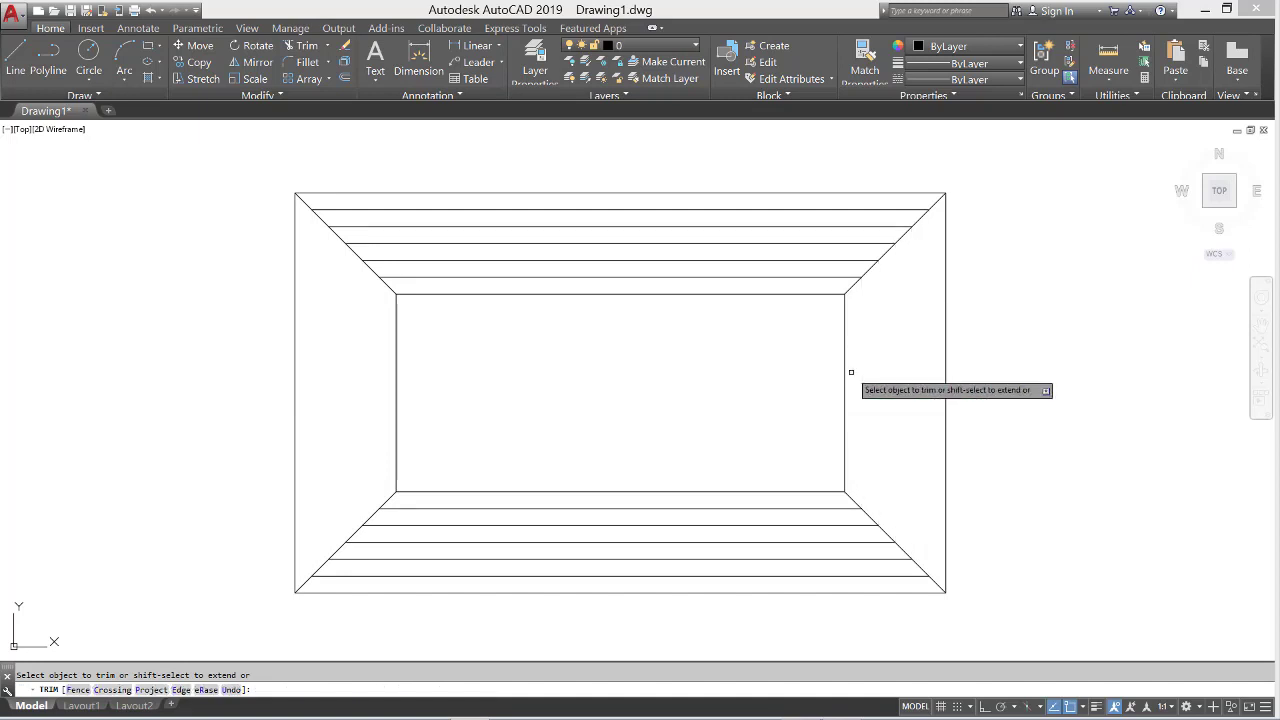
key(Escape)
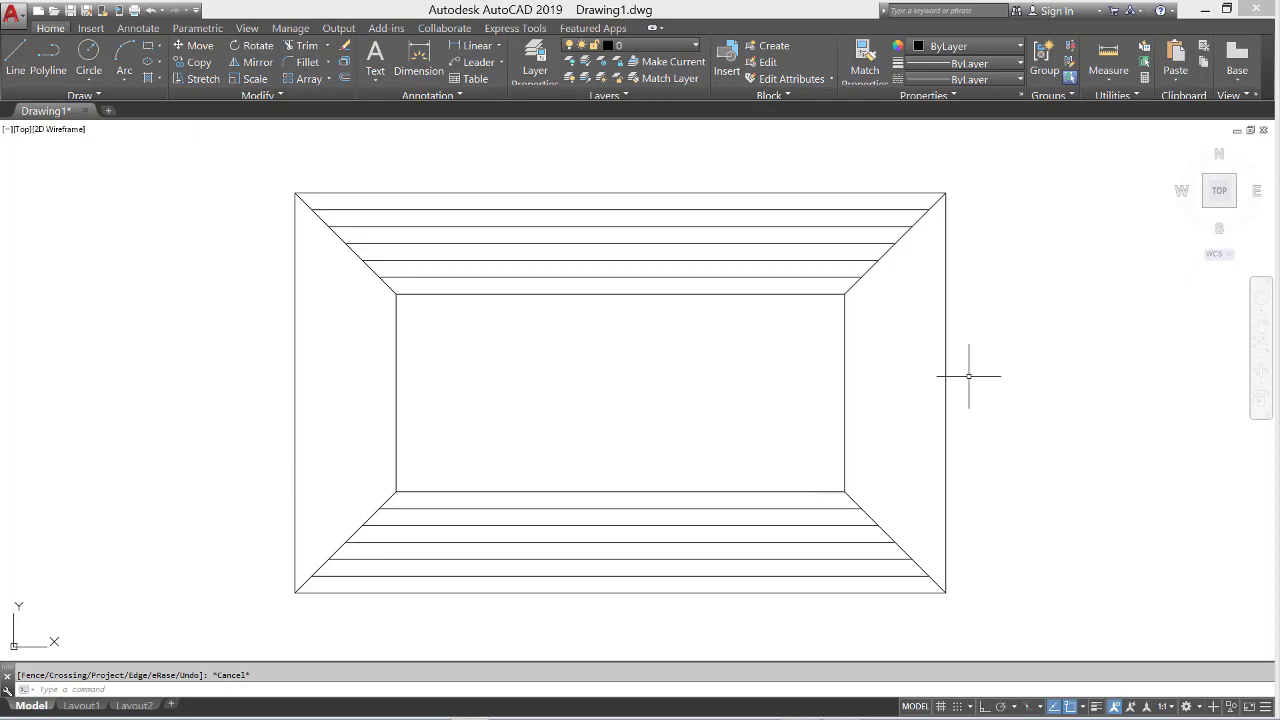
- Draw a three-point arc in the empty area right of the nested rectangles, curving from upper right to lower left
middle_drag(932, 433, 243, 431)
middle_drag(677, 426, 546, 420)
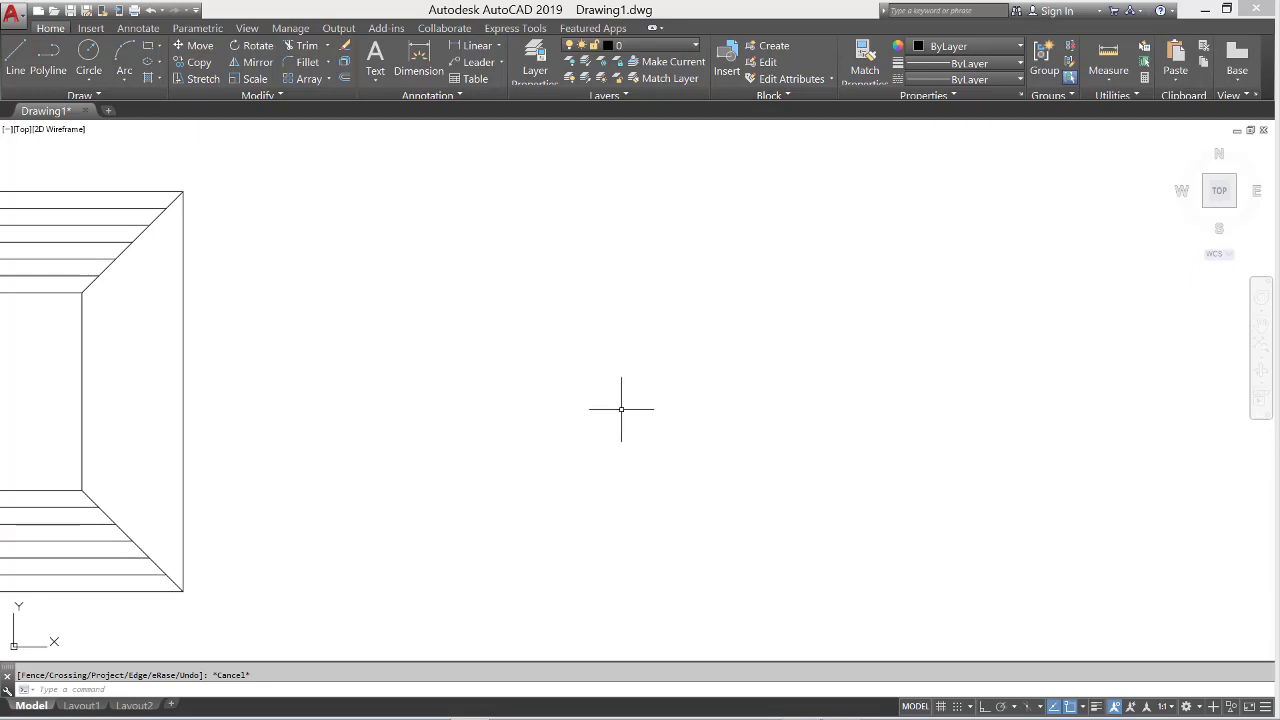
text(a)
key(Return)
click(700, 272)
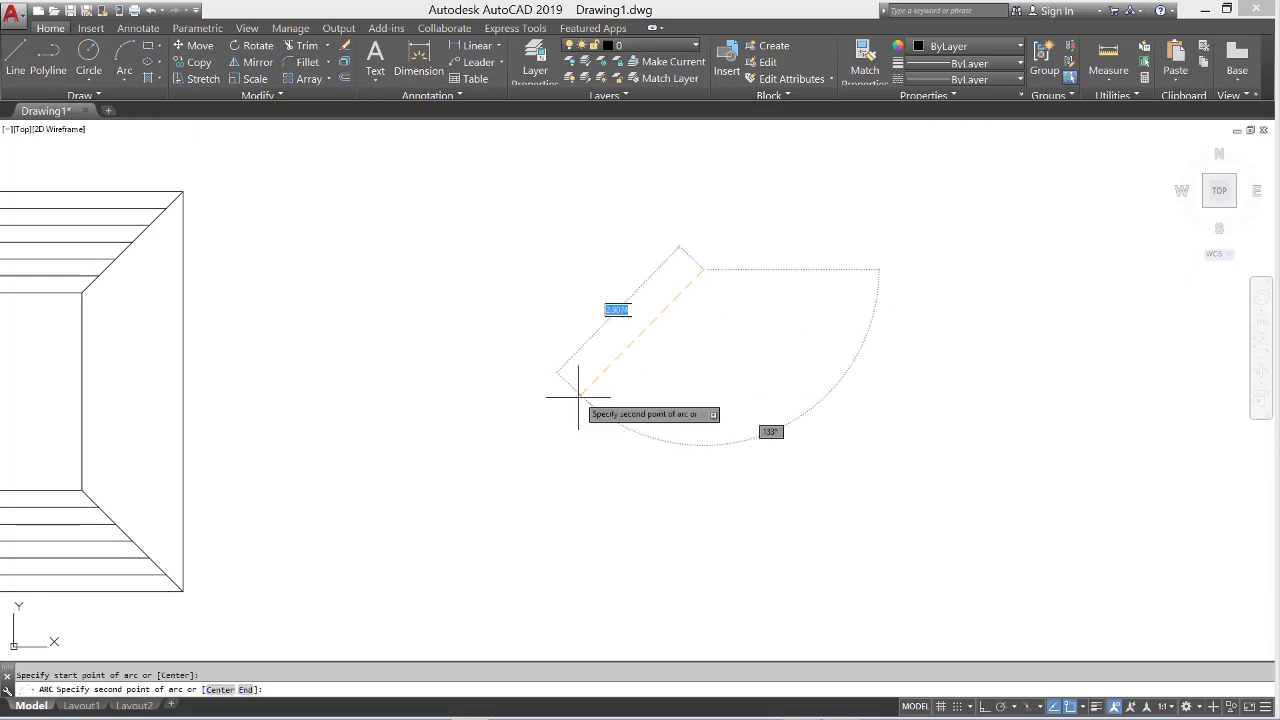
click(520, 310)
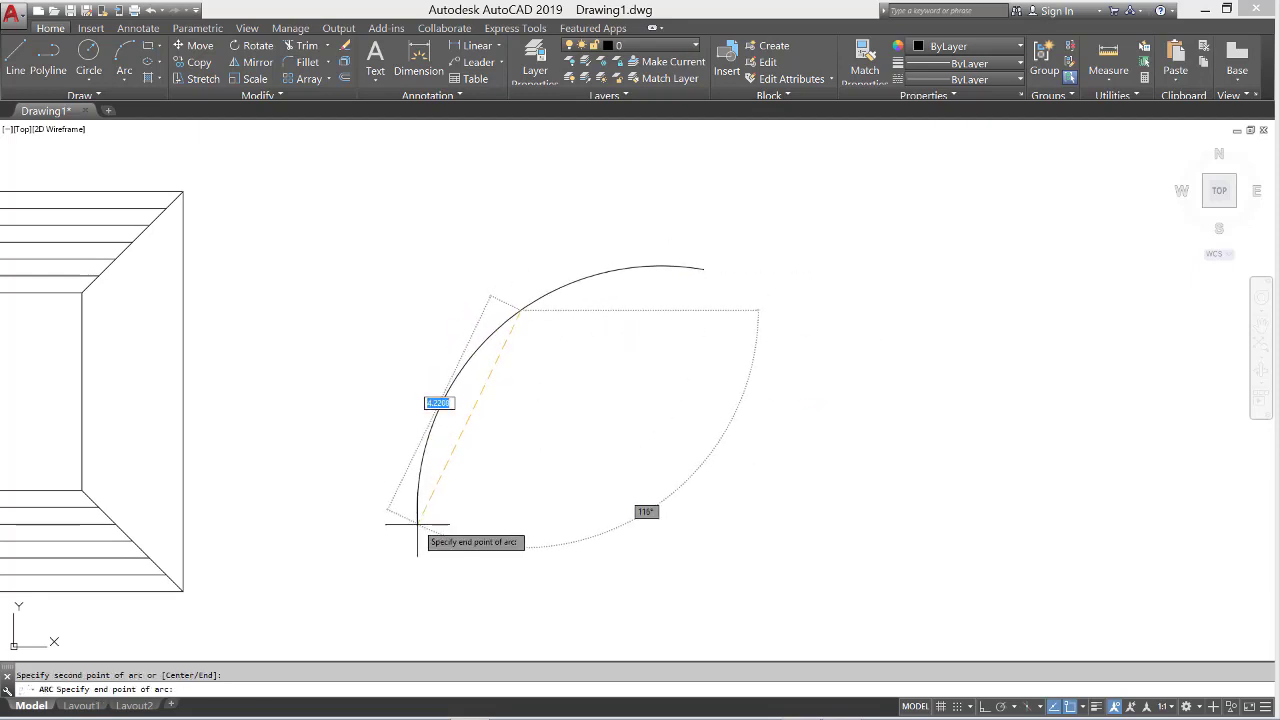
click(417, 522)
key(Escape)
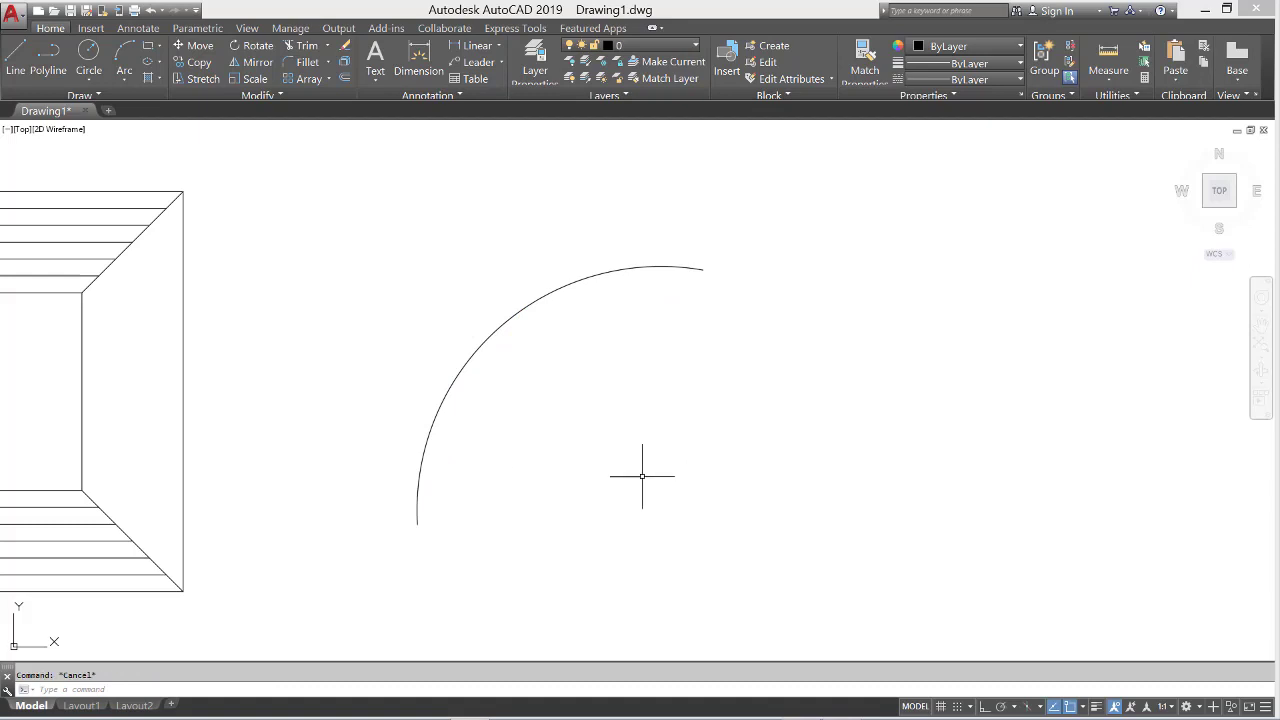
- Offset the arc outward three times at a distance of 0.5, each copy from the previous outermost arc
text(o)
key(Return)
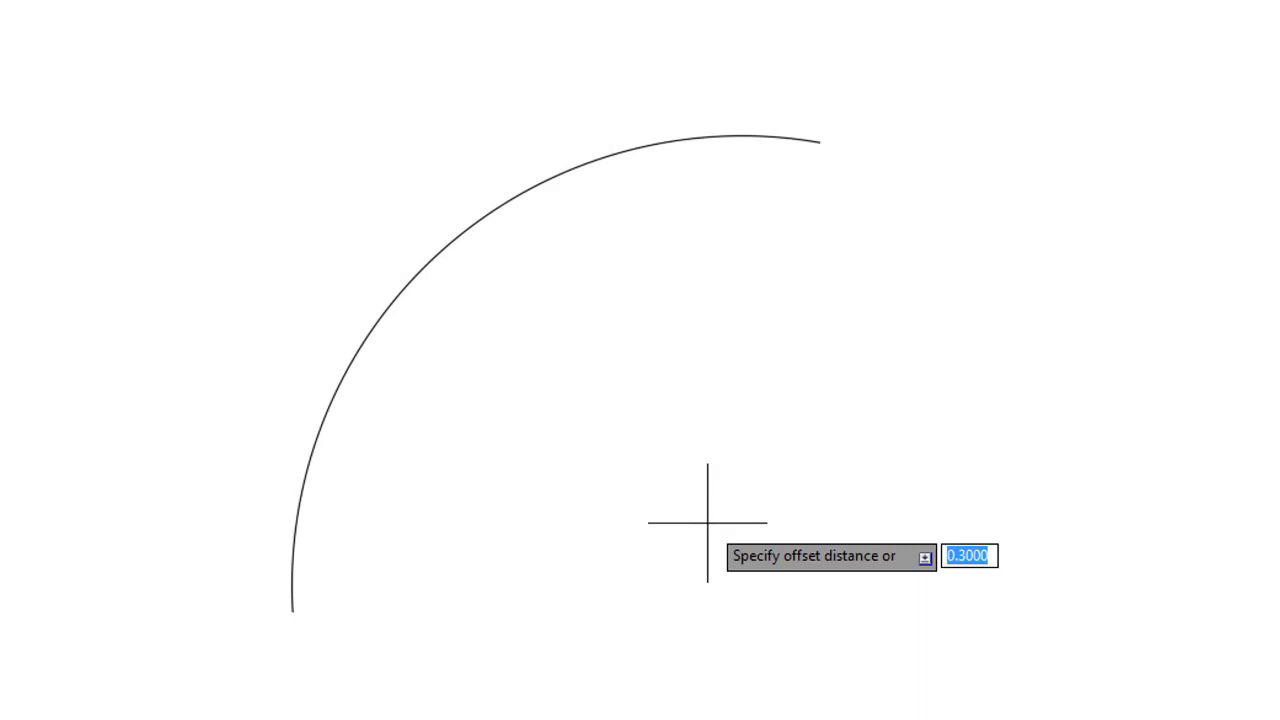
text(3)
key(Return)
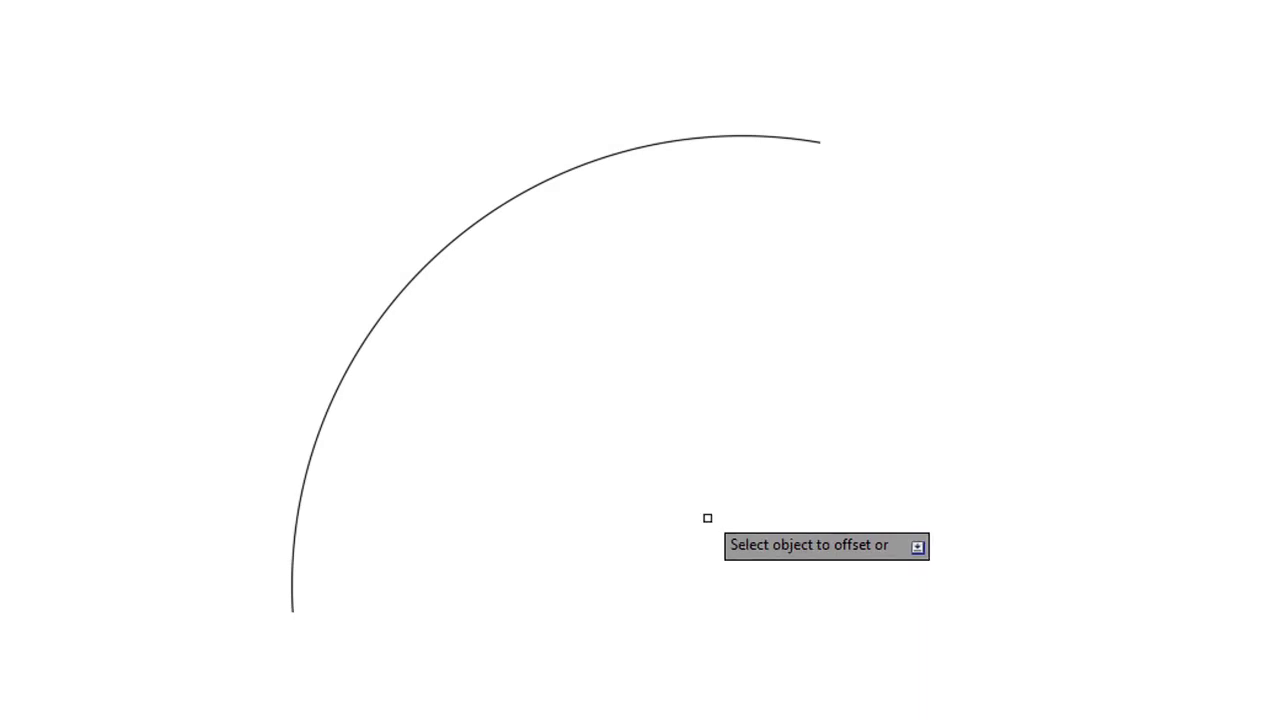
click(556, 177)
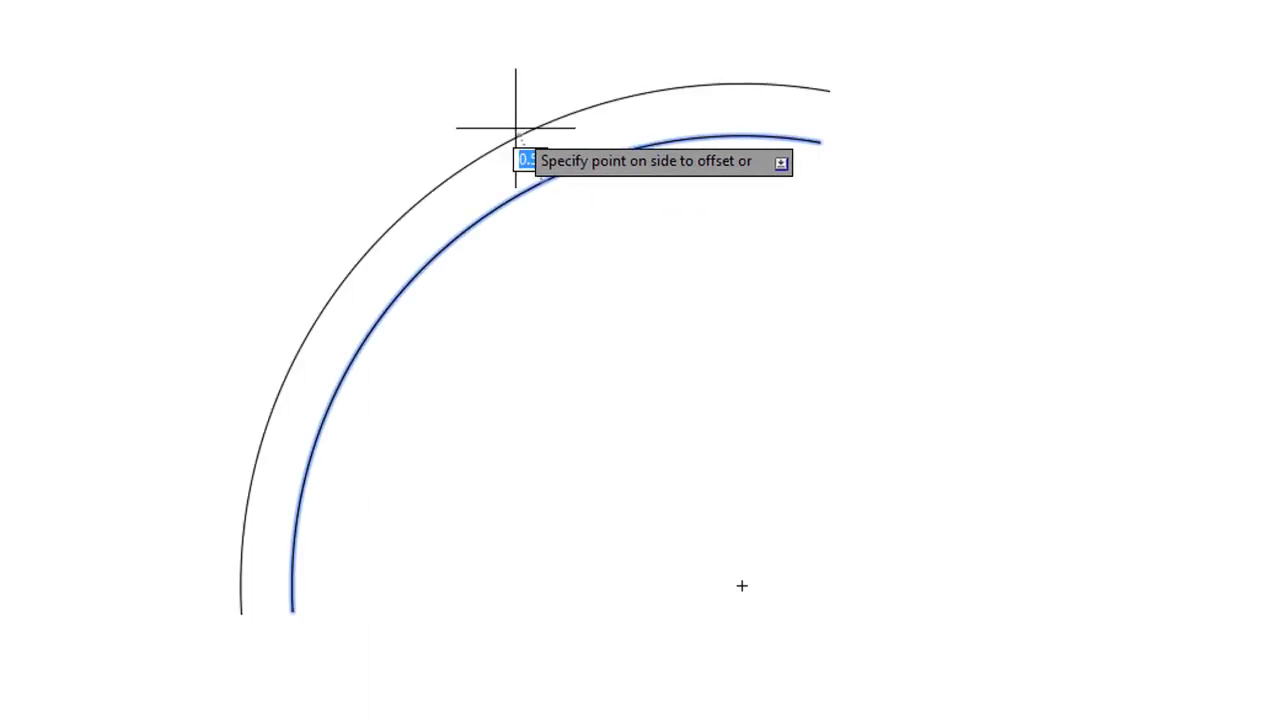
click(516, 128)
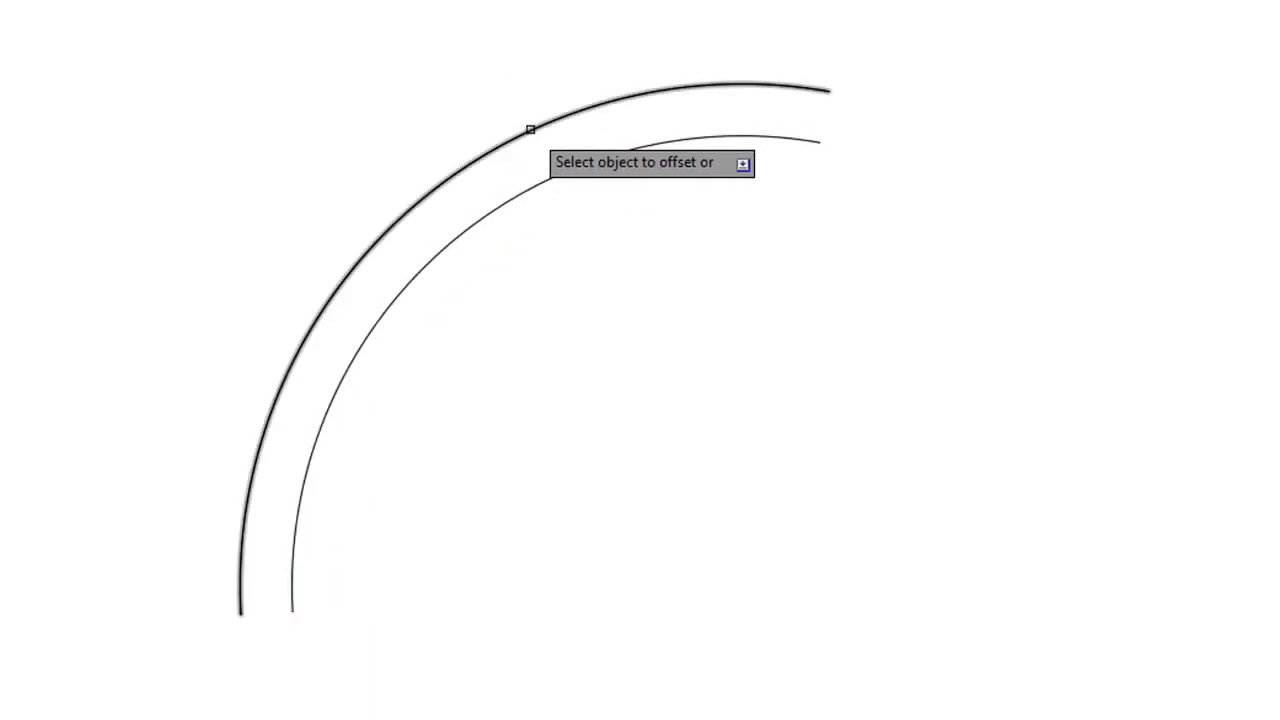
click(528, 127)
click(498, 101)
click(492, 78)
click(490, 60)
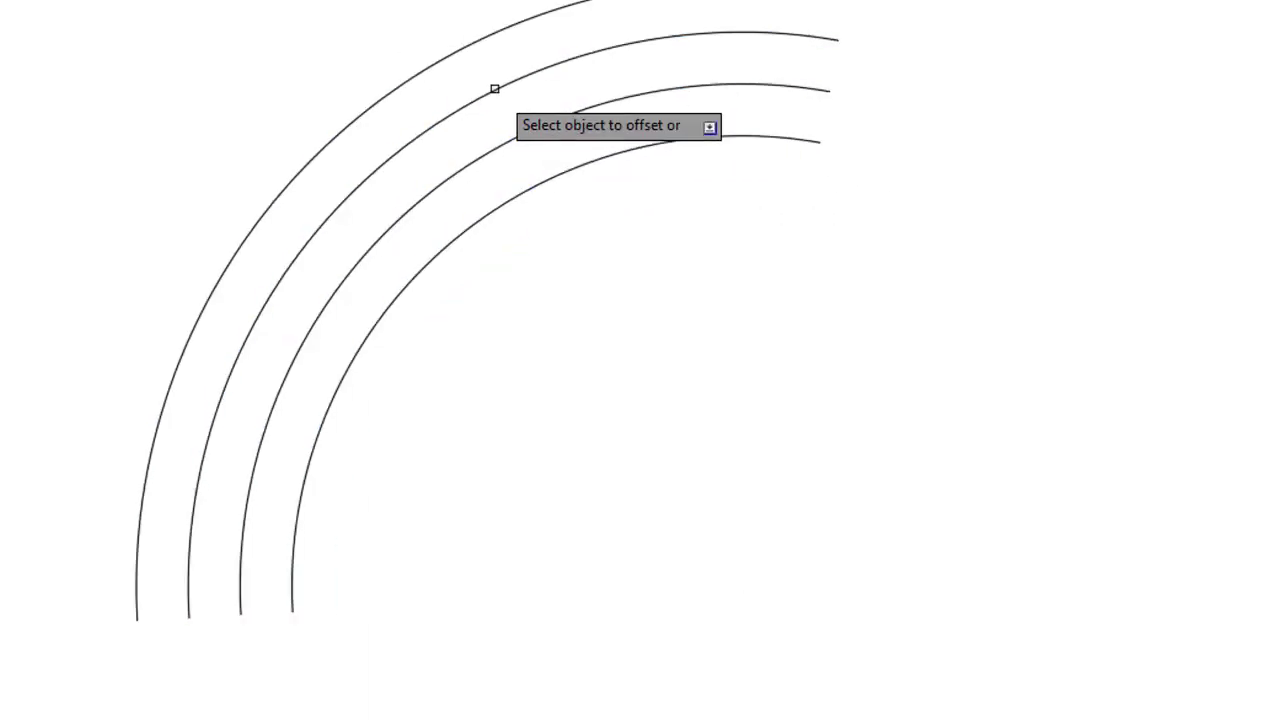
- Offset the original arc inward five times at the same 0.5 distance, each copy from the previous innermost arc
click(573, 173)
click(603, 191)
click(610, 207)
click(645, 243)
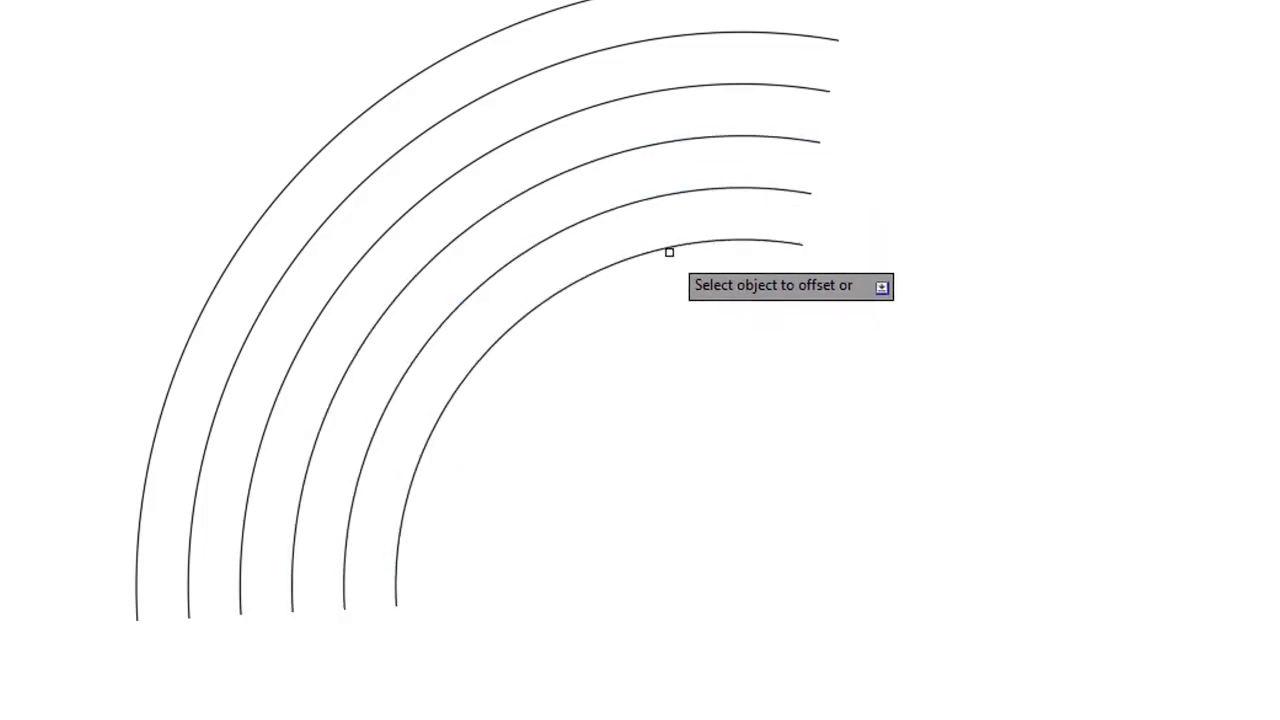
click(669, 251)
click(716, 302)
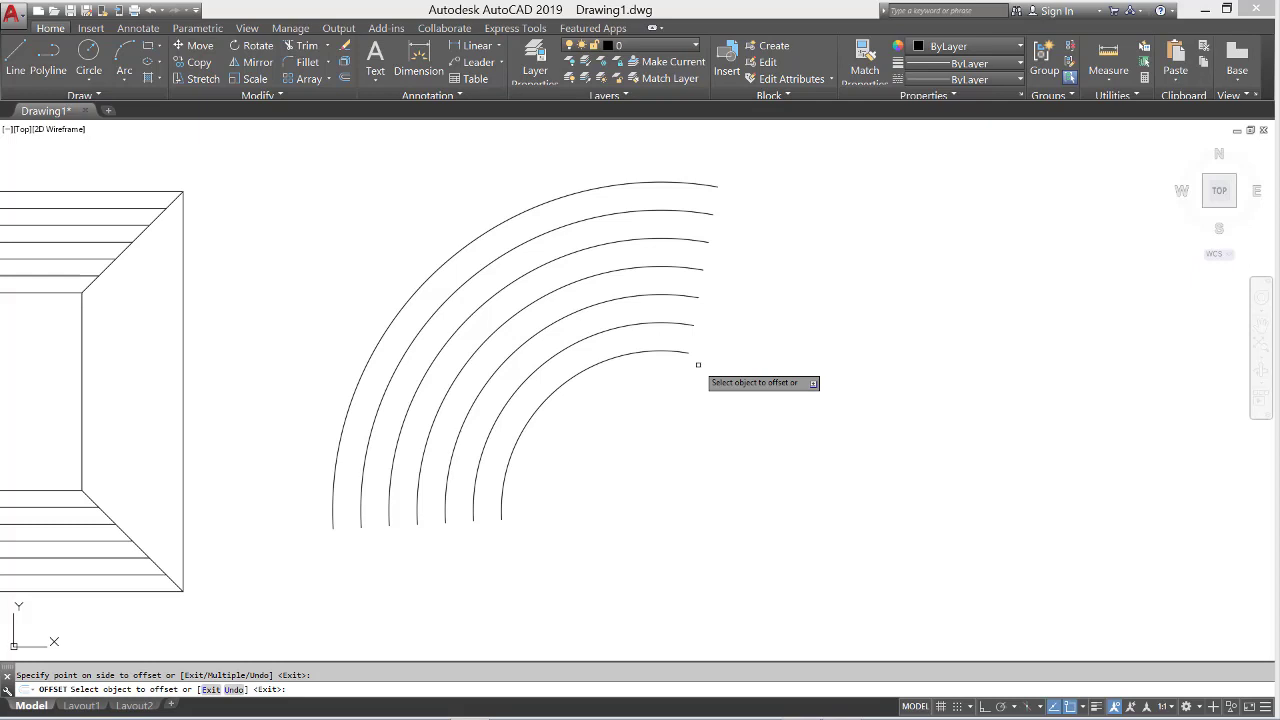
click(661, 354)
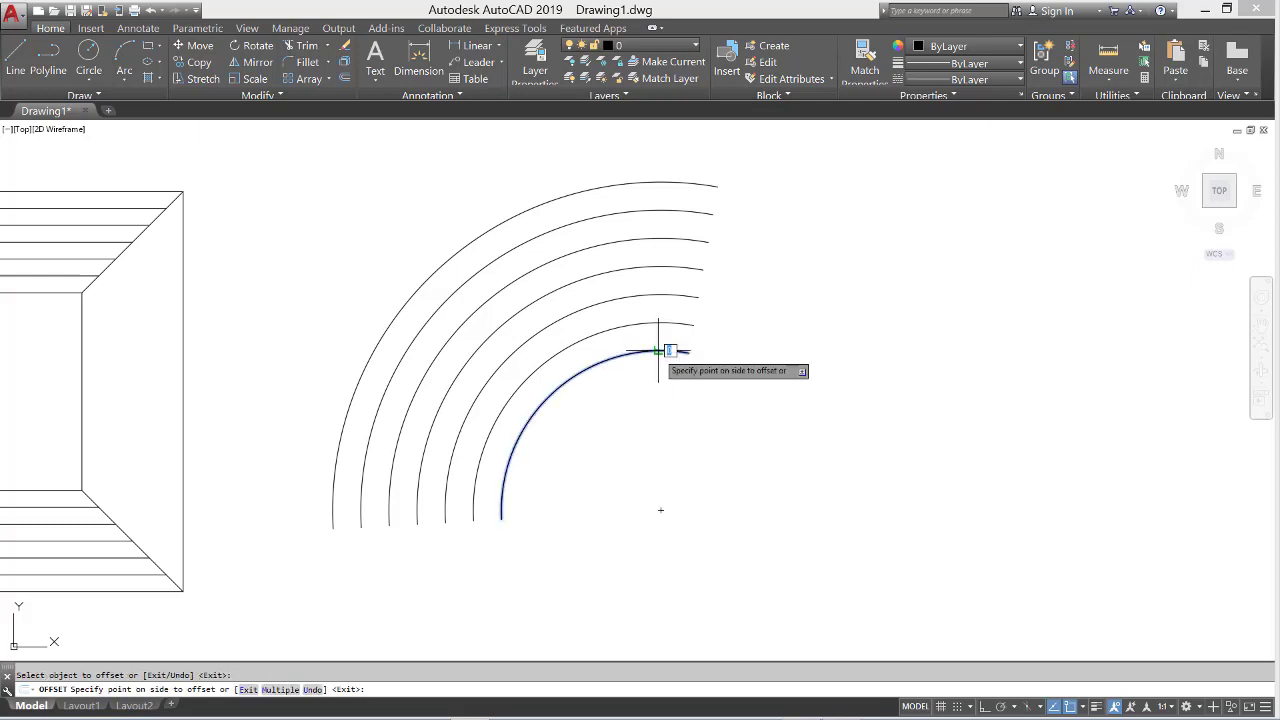
click(659, 366)
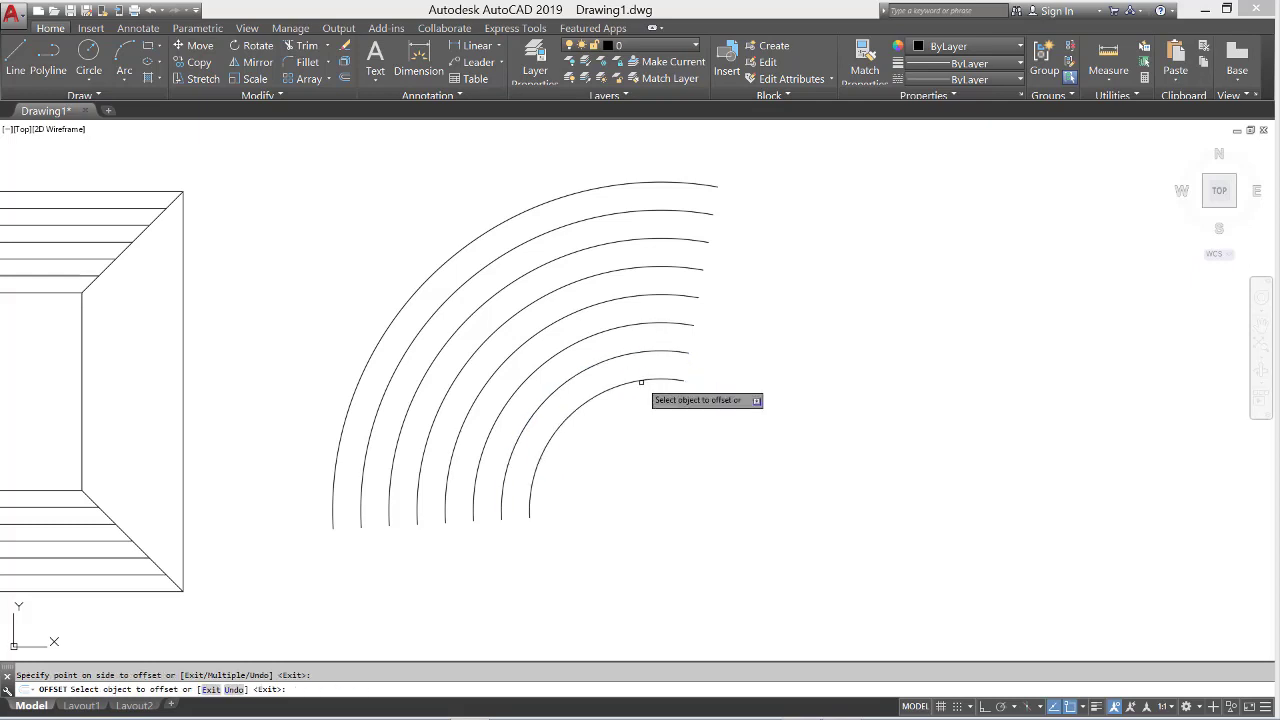
click(648, 380)
click(658, 392)
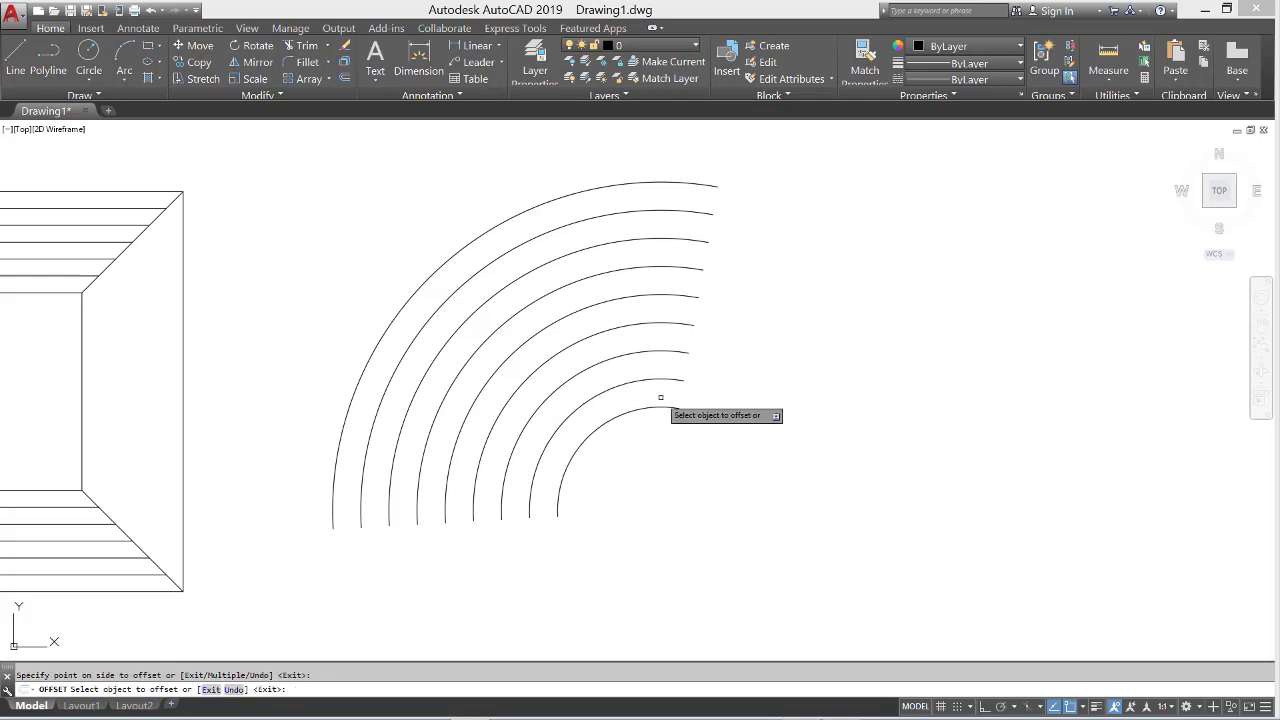